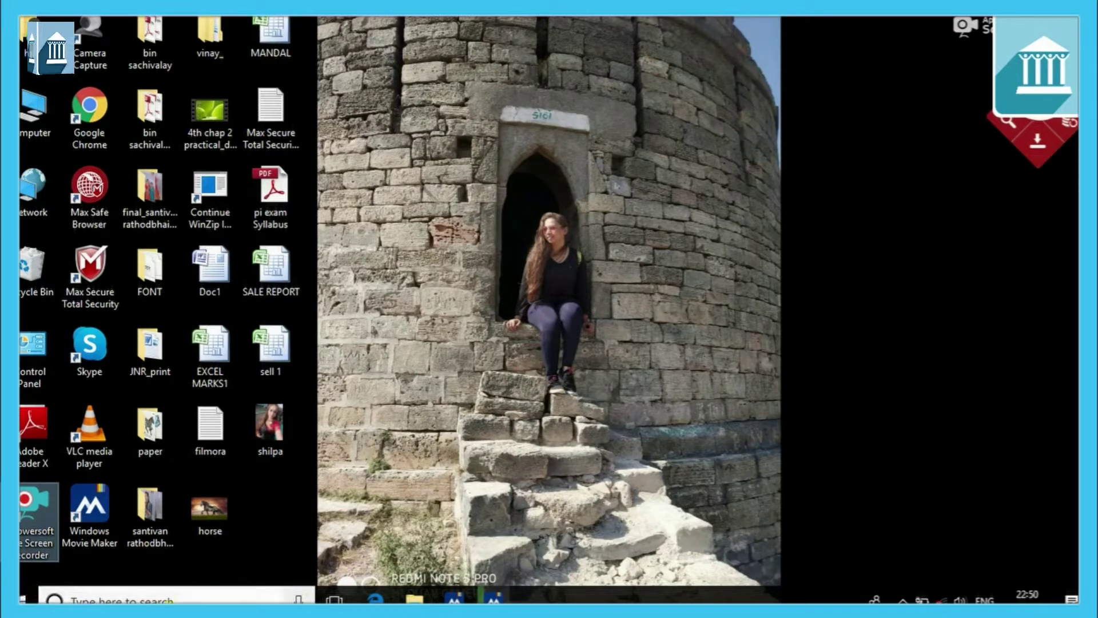
- Launch WordPad via the taskbar search, zoom the blank page to fill the window, and place the caret at its top
left_click(166, 597)
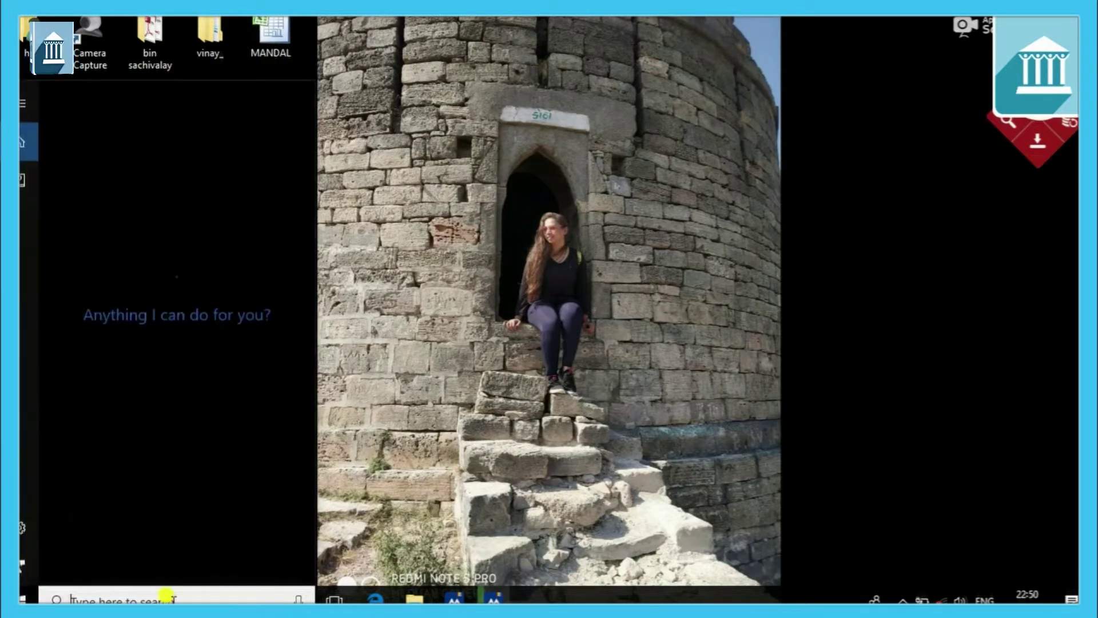
type("wordpad")
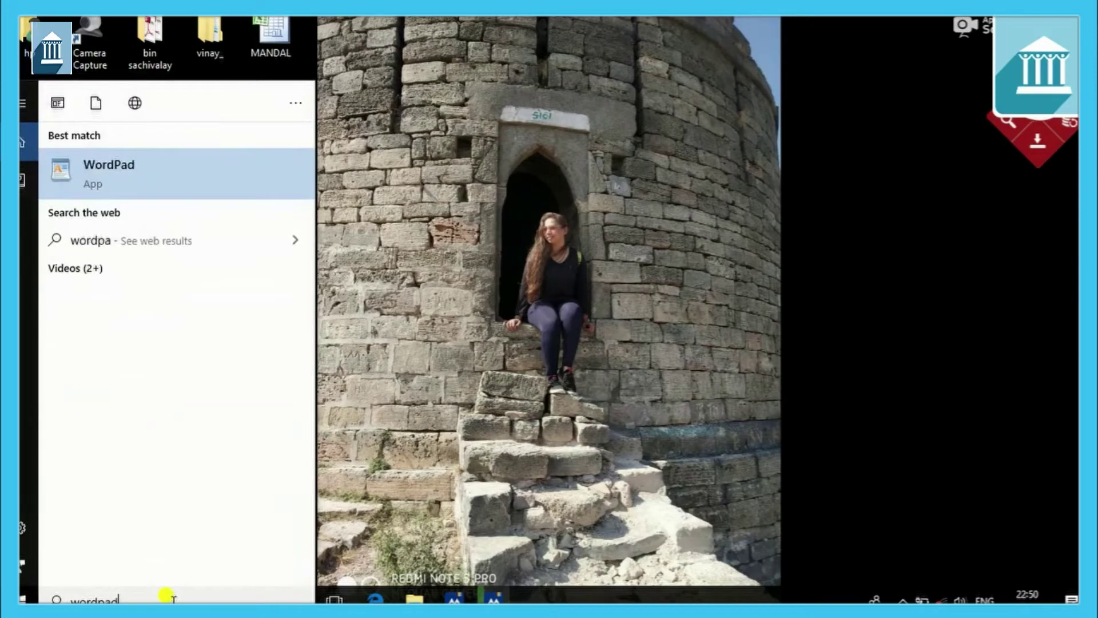
key("Escape")
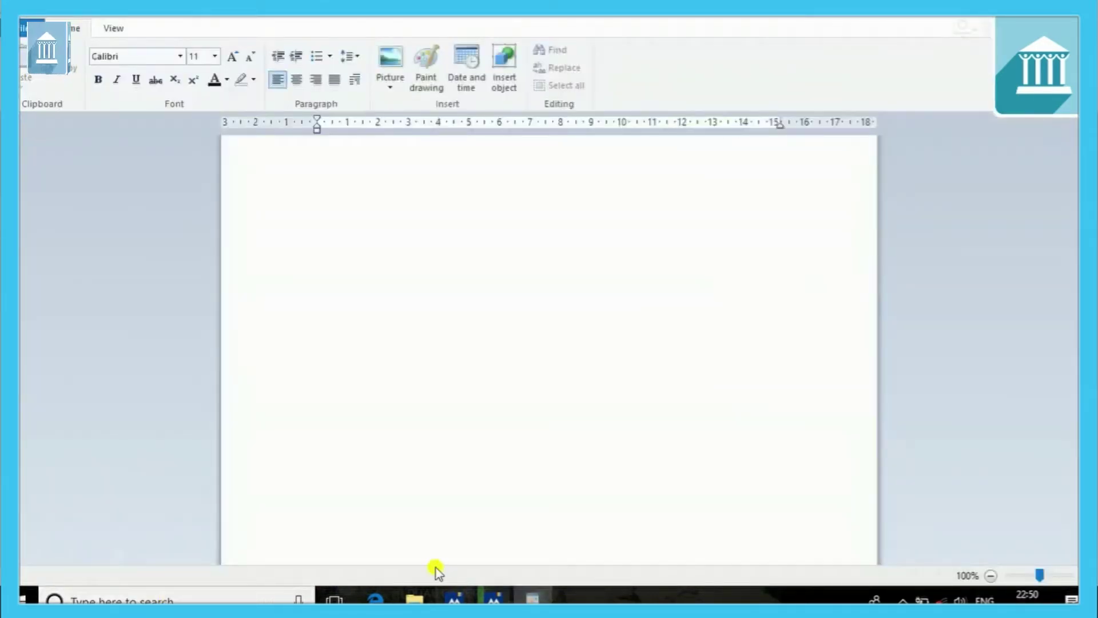
left_click_drag(1040, 576, 1041, 577)
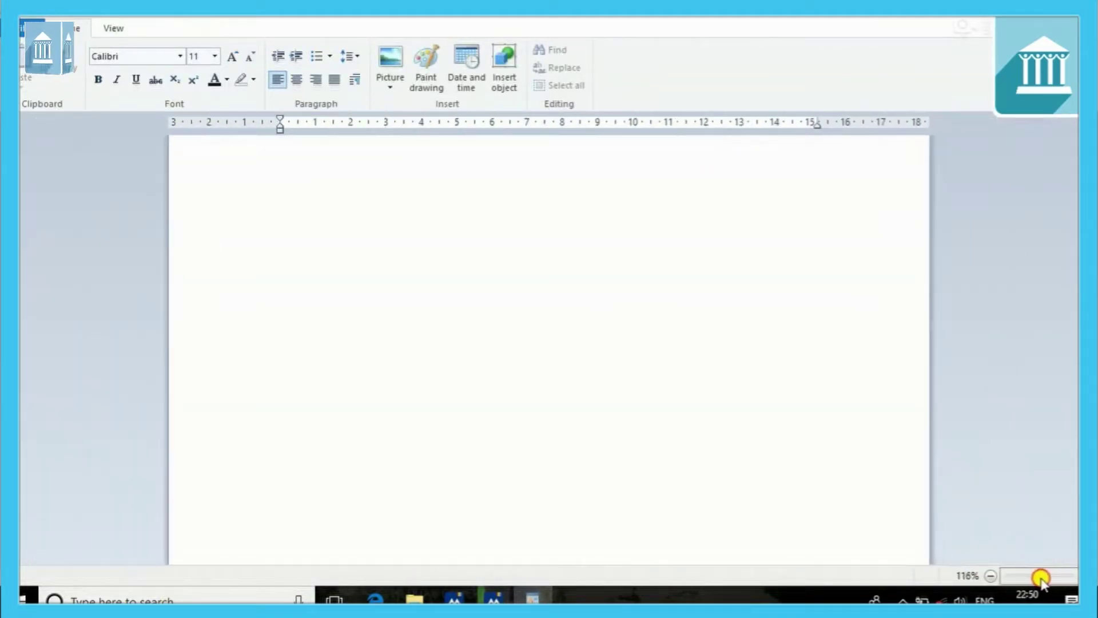
left_click(276, 191)
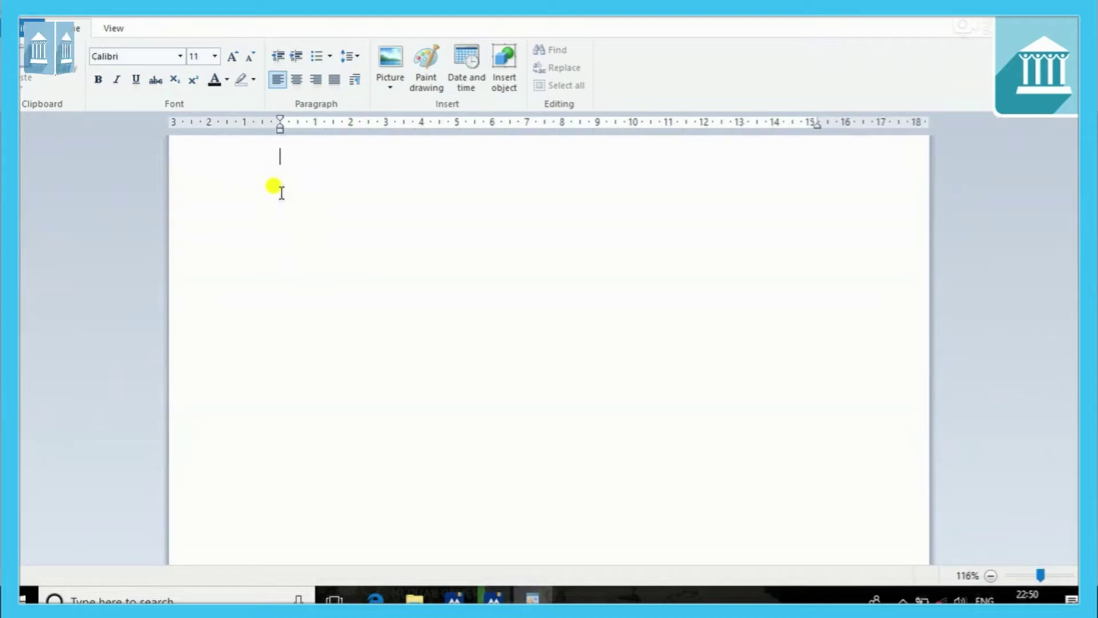
- Type the heading 'Chap : 3 Know About Computer Viruses' followed by a new line
type("Chap ")
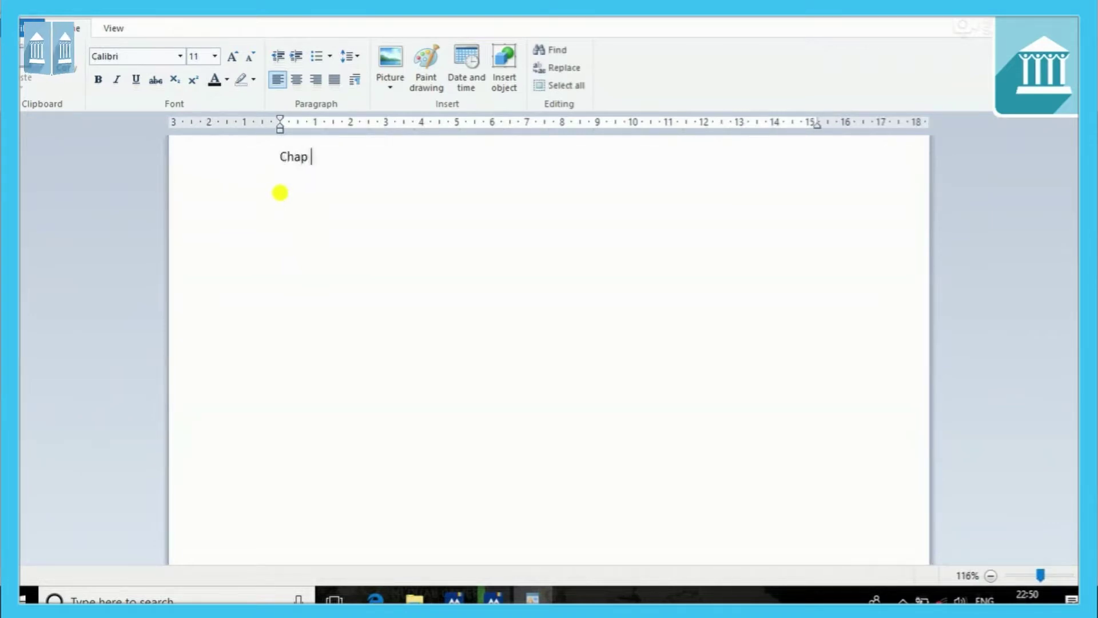
type(": 3 ")
type("Know Abput")
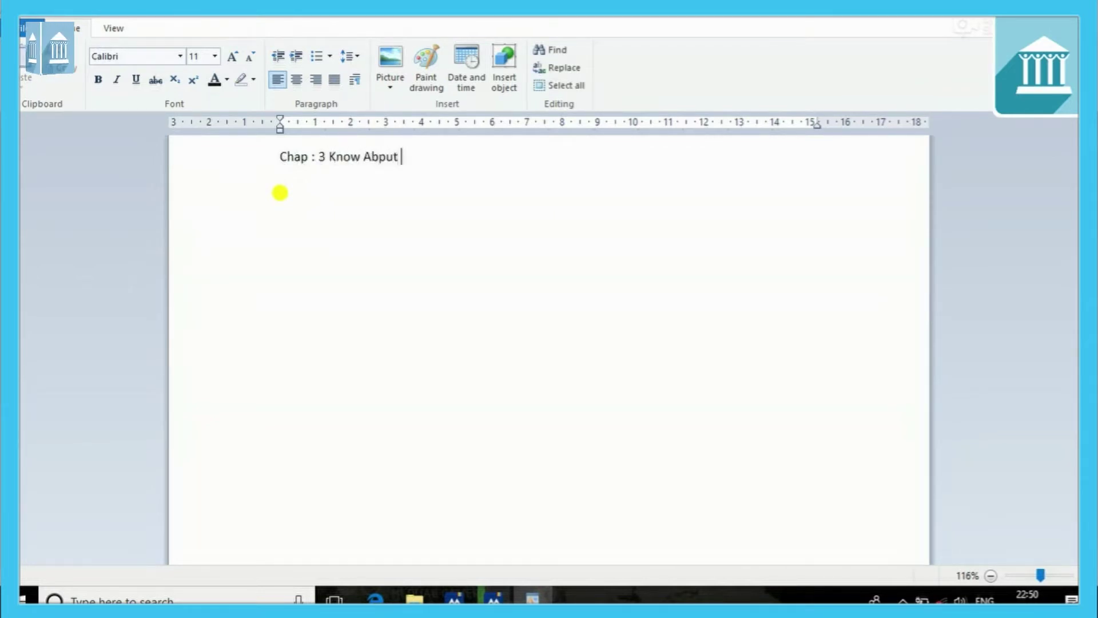
key("BackSpace")
key("BackSpace")
key("BackSpace")
key("BackSpace")
type("out Computer Virus")
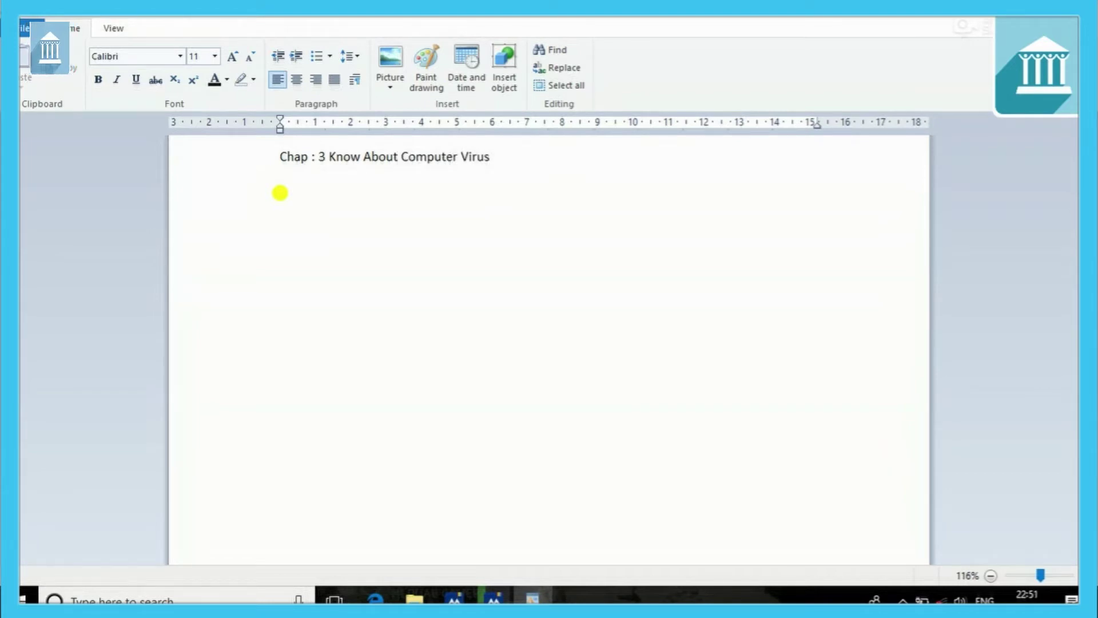
type("es")
key("Return")
- Add the line 'How to prevent from a virus?' beneath it, then select the heading line
type("How to prevent")
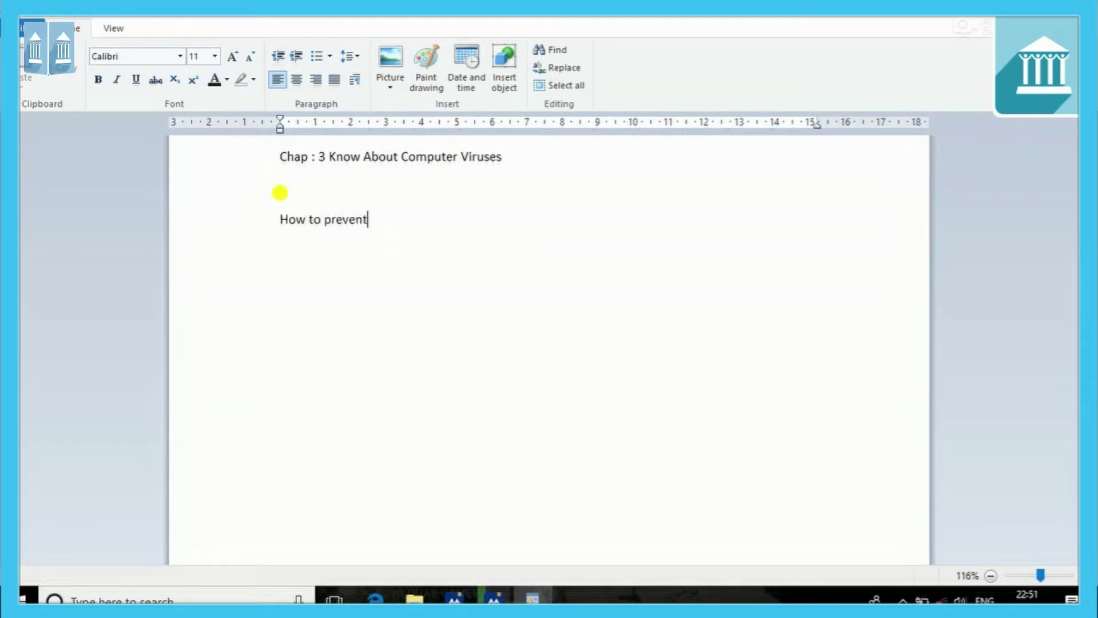
type(" from a virus")
key("Return")
key("Up")
key("Right")
key("End")
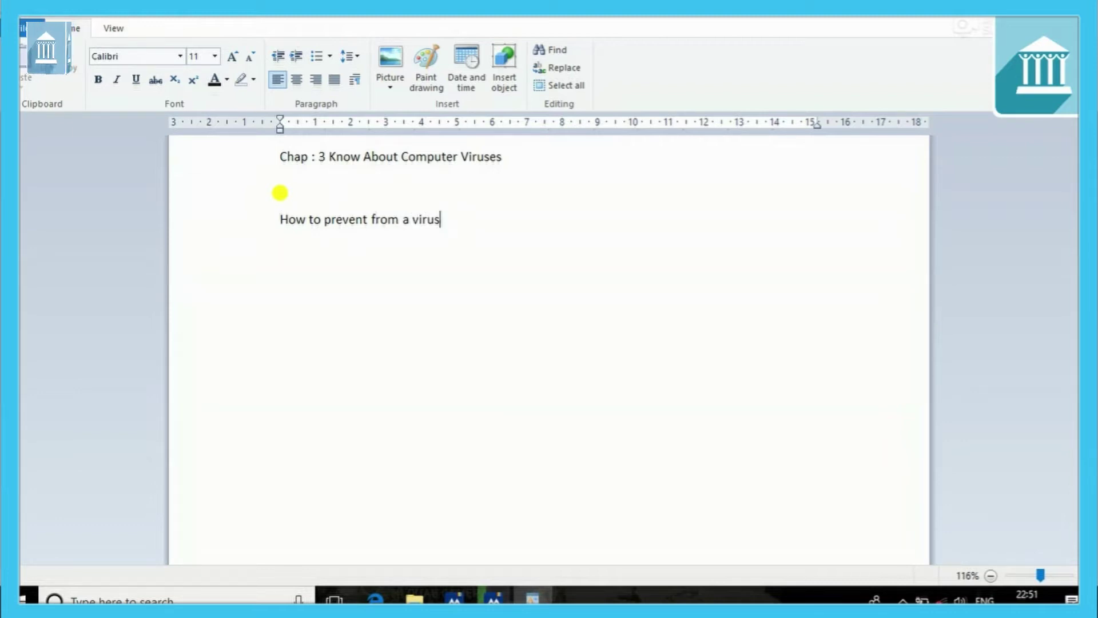
type("?")
key("Return")
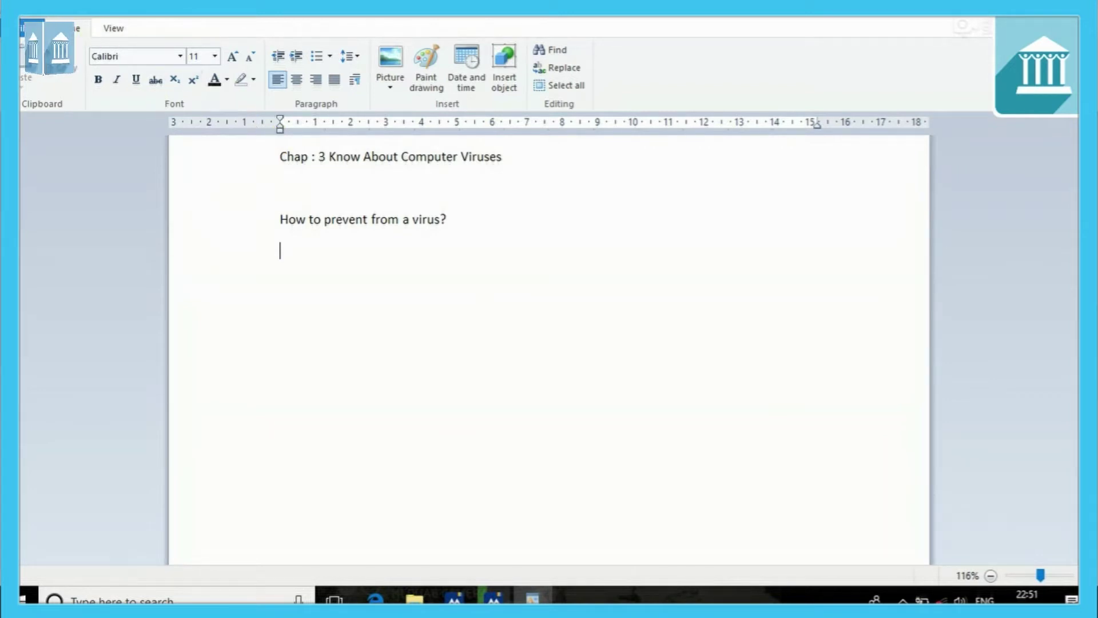
left_click(250, 160)
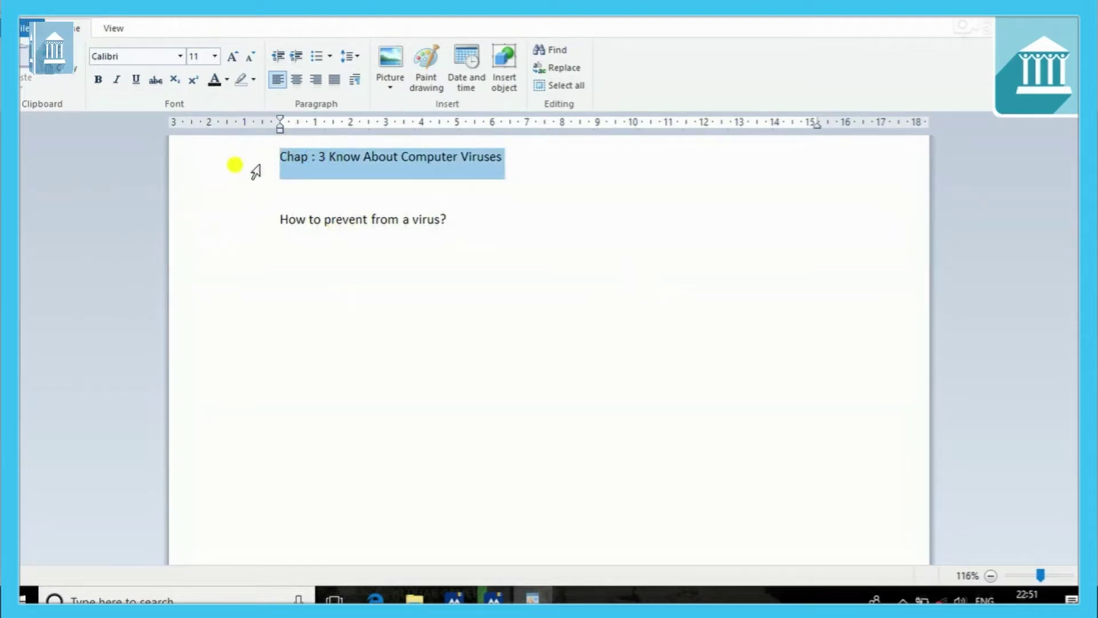
- Set the heading font to Bodoni MT Black at size 20
left_click(298, 159)
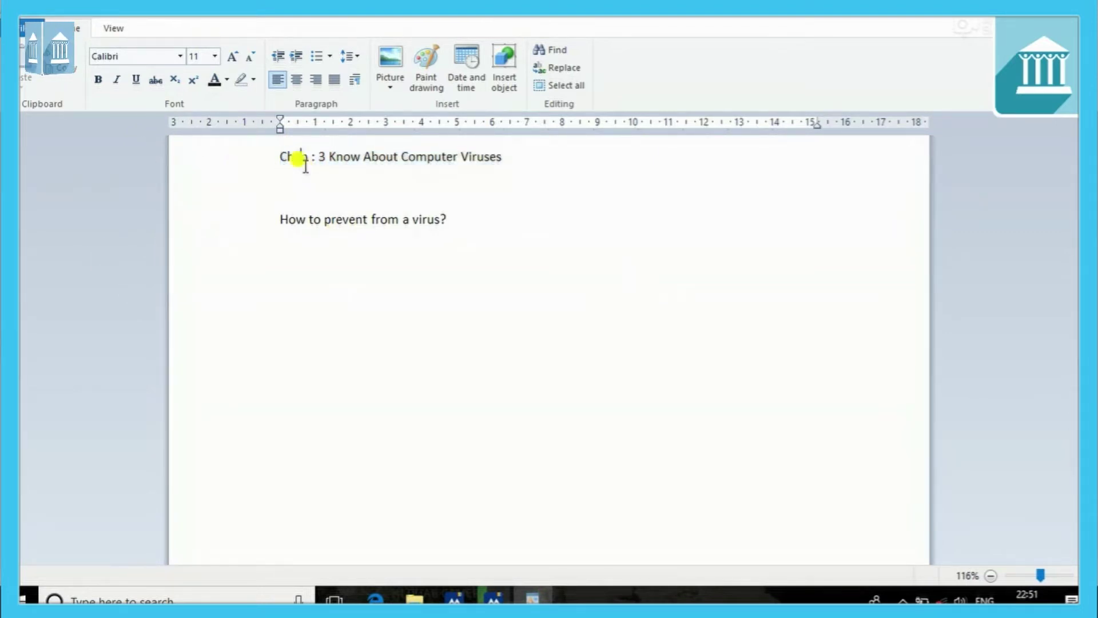
left_click(256, 158)
left_click(179, 56)
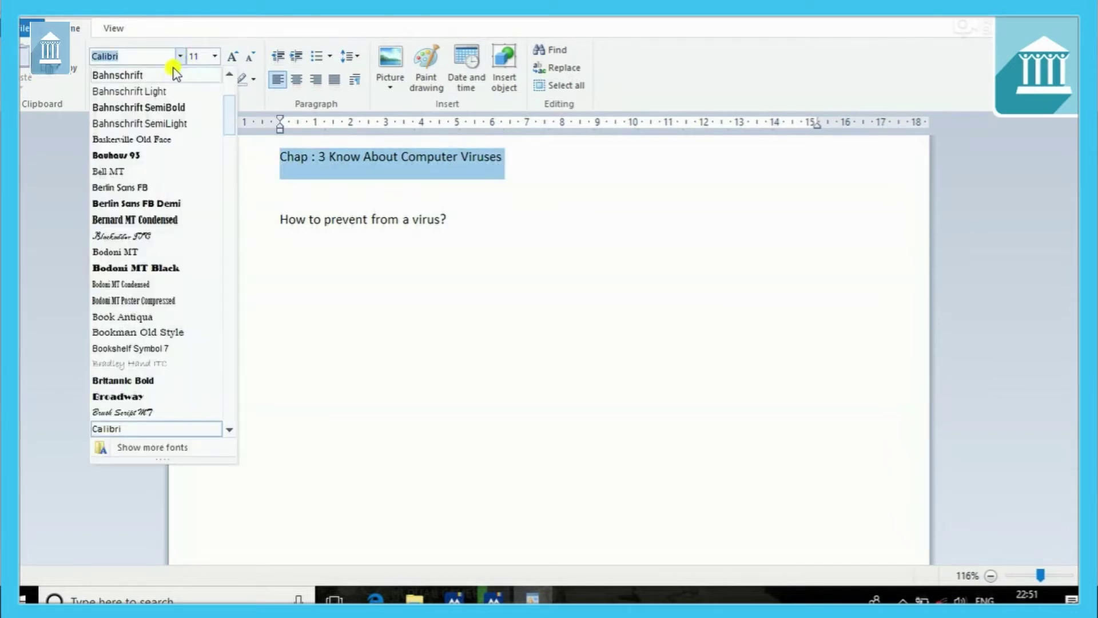
left_click(157, 267)
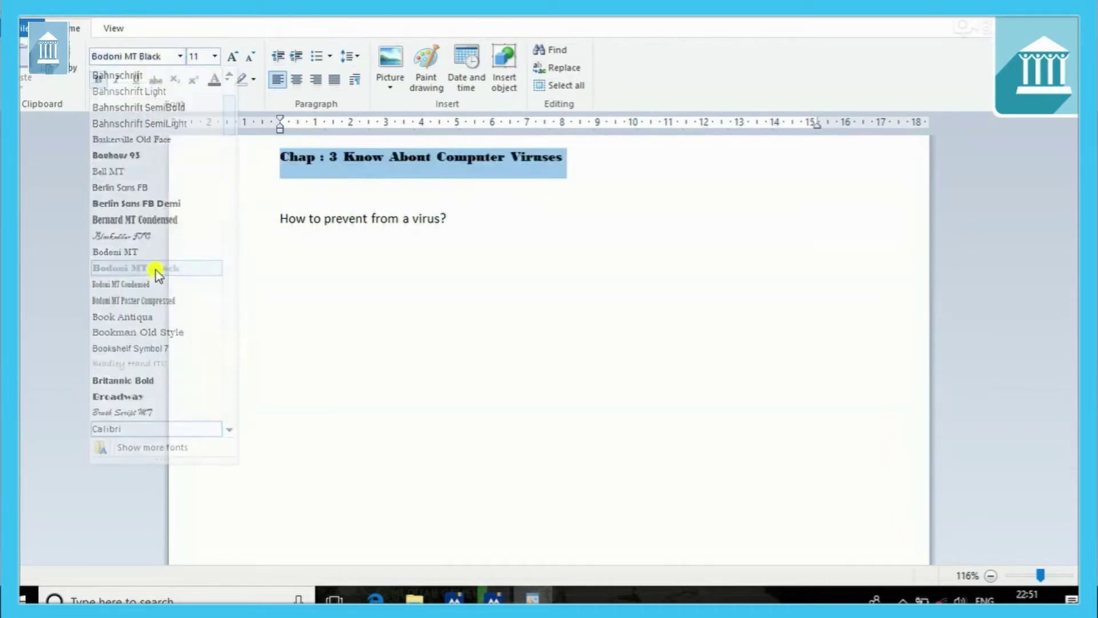
left_click(215, 56)
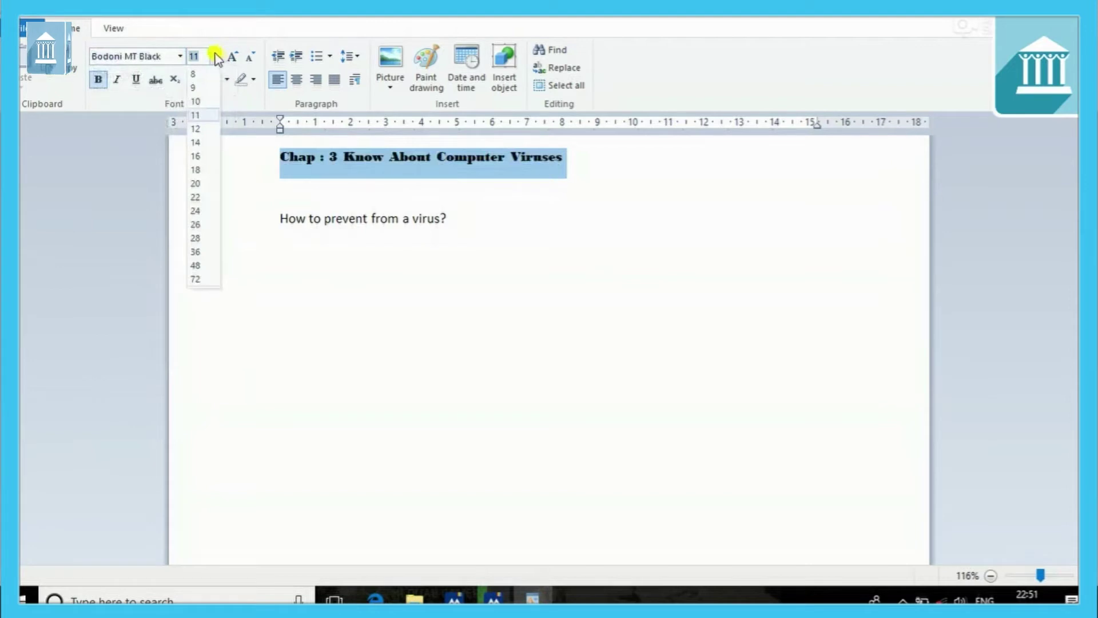
left_click(195, 183)
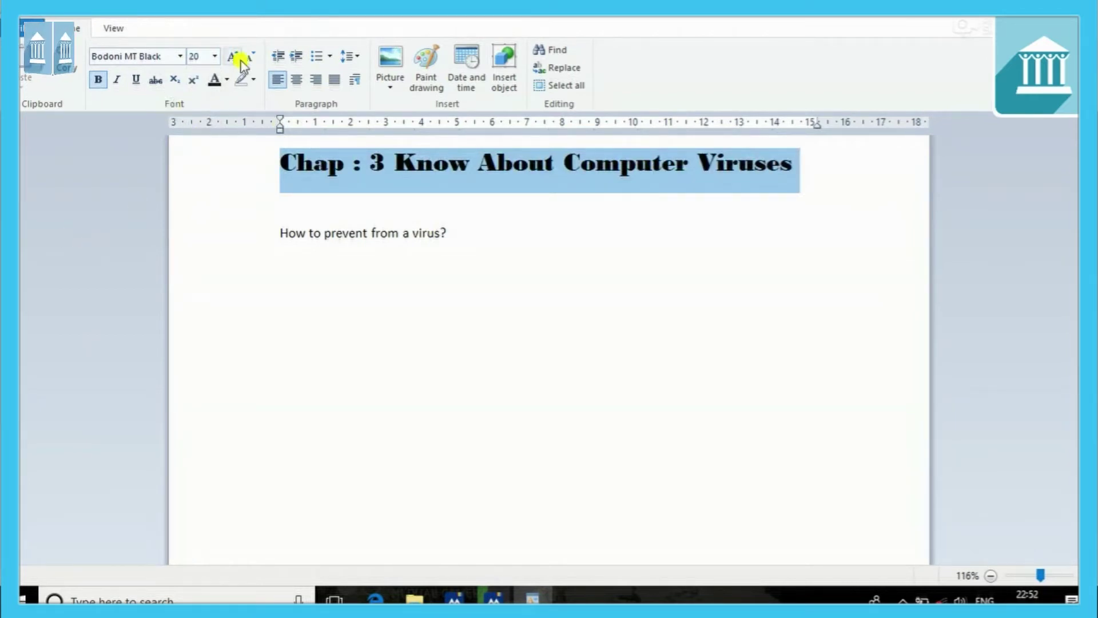
- Colour the heading blue and make it bold and underlined, without italics
left_click(227, 80)
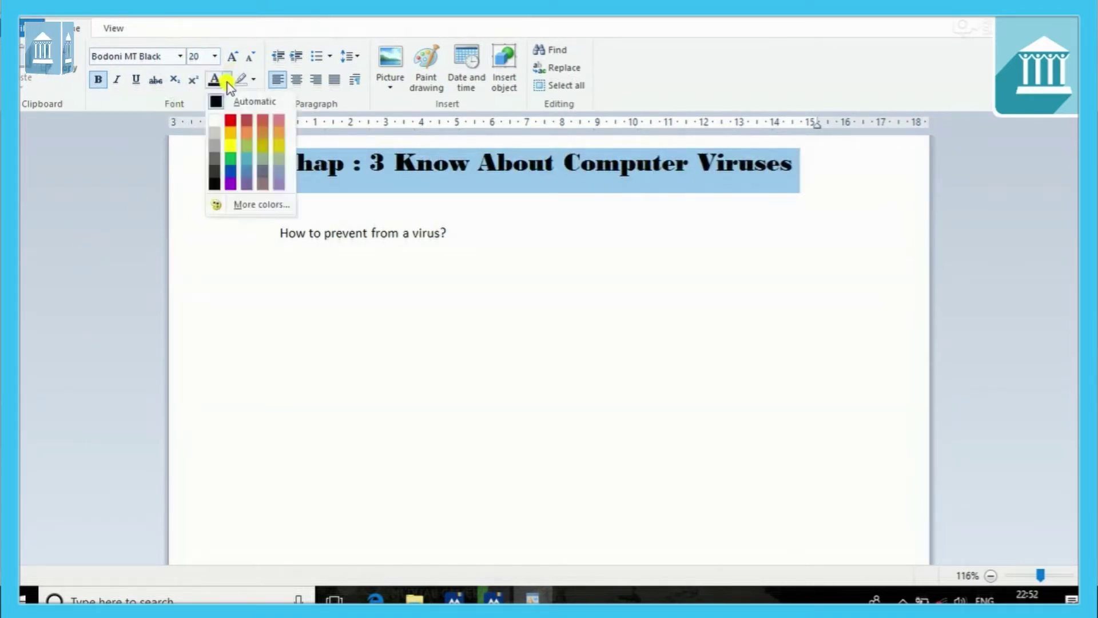
left_click(231, 171)
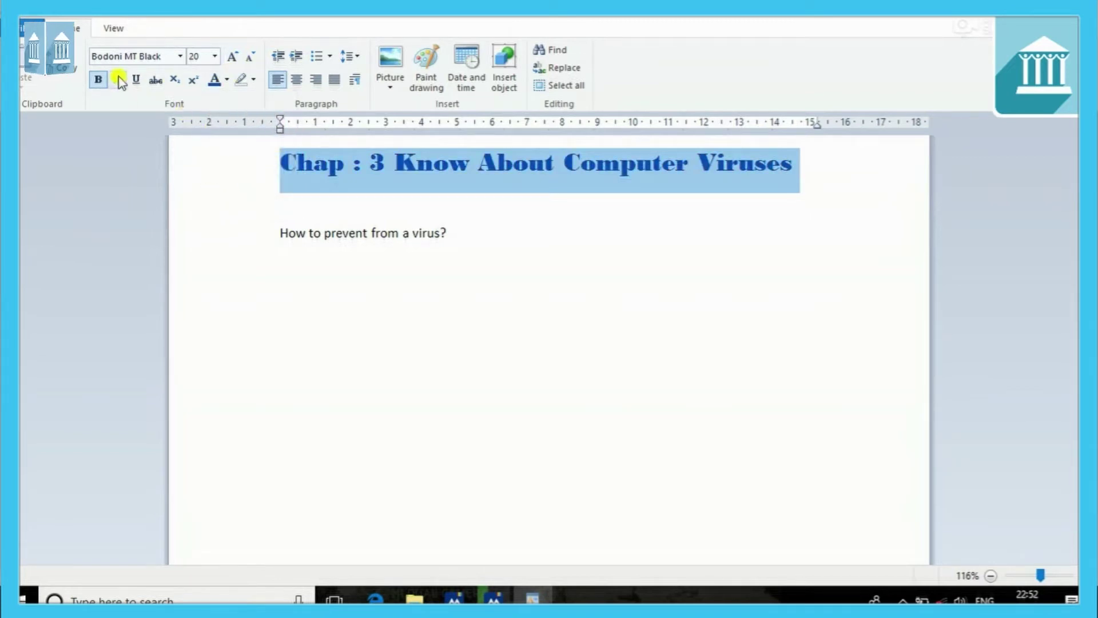
left_click(99, 80)
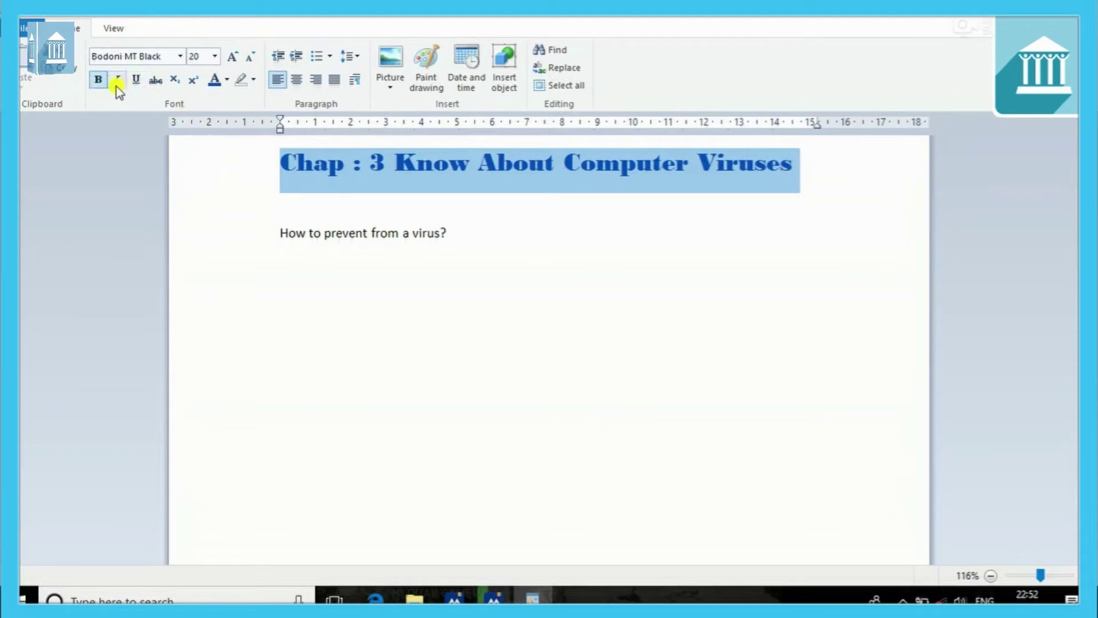
left_click(117, 80)
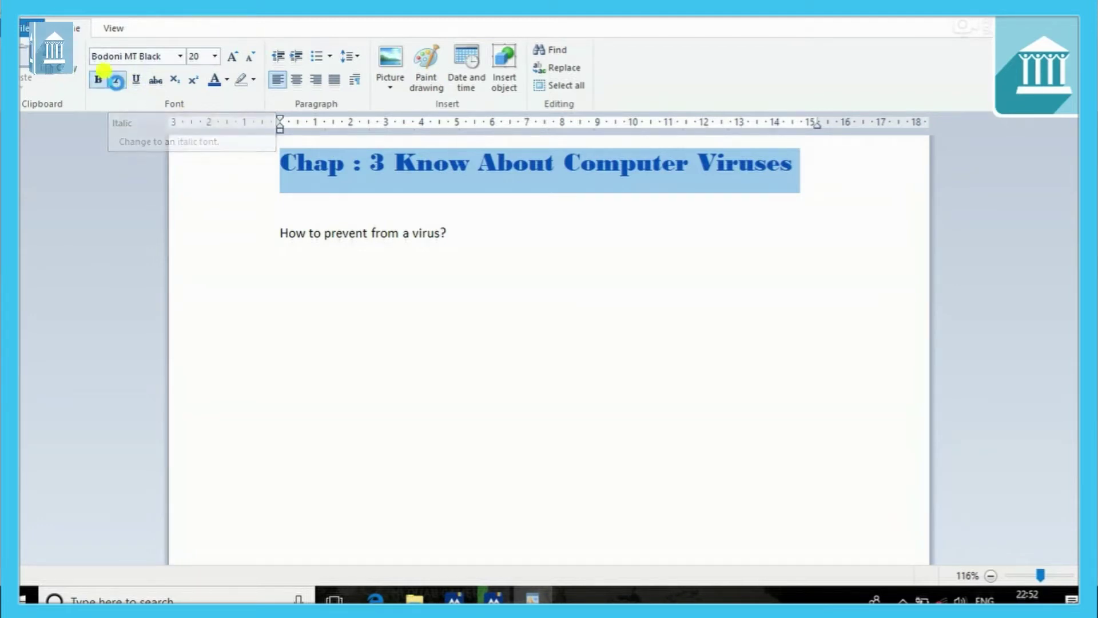
left_click(137, 83)
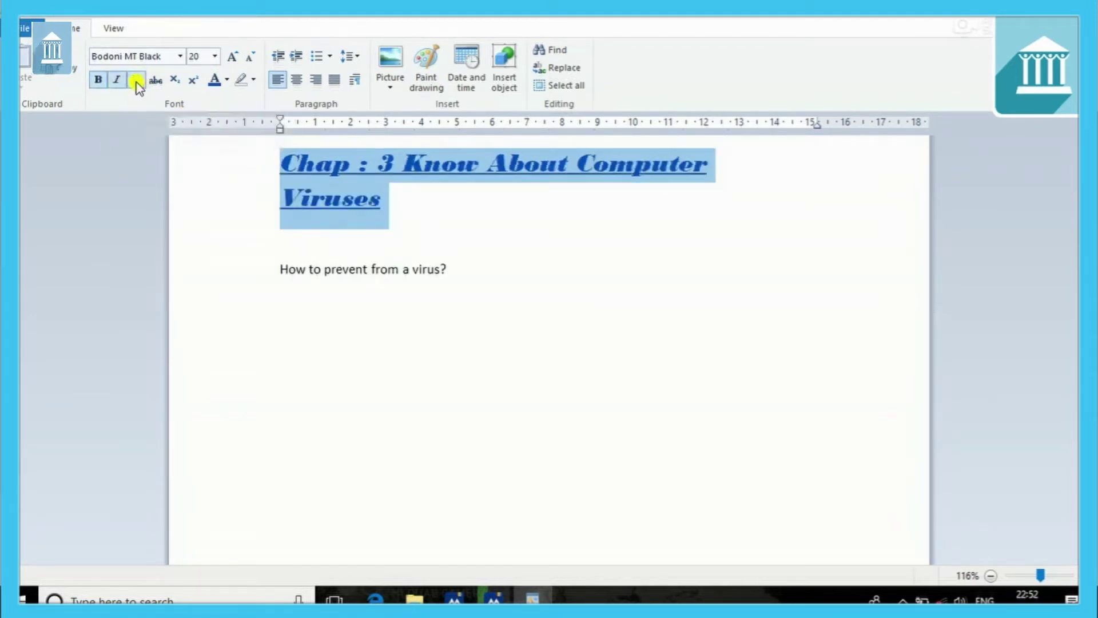
left_click(118, 82)
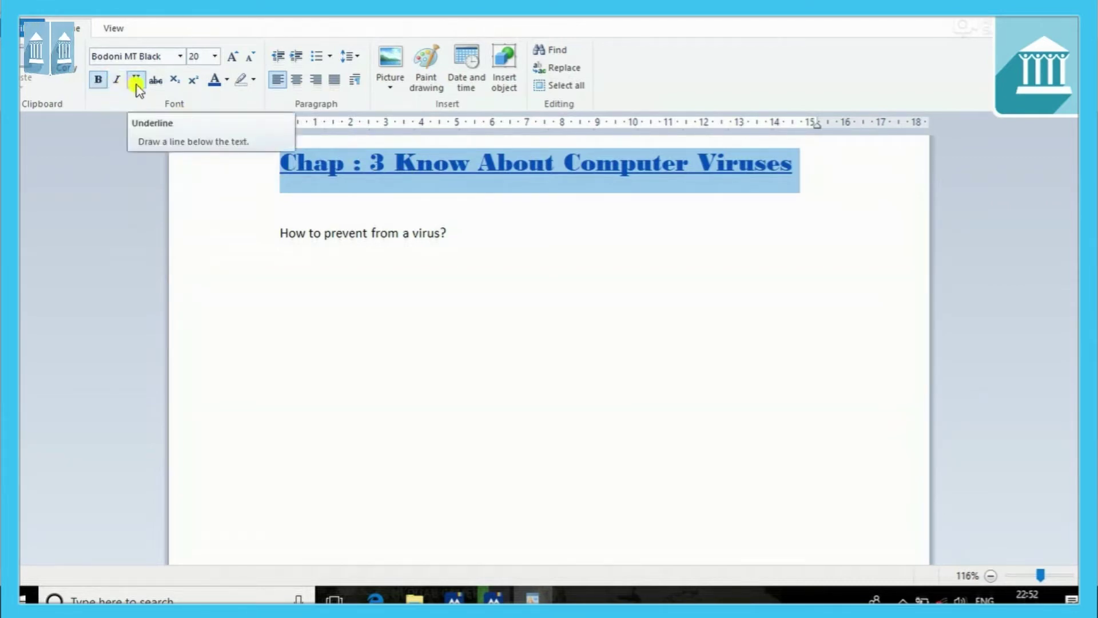
left_click(255, 240)
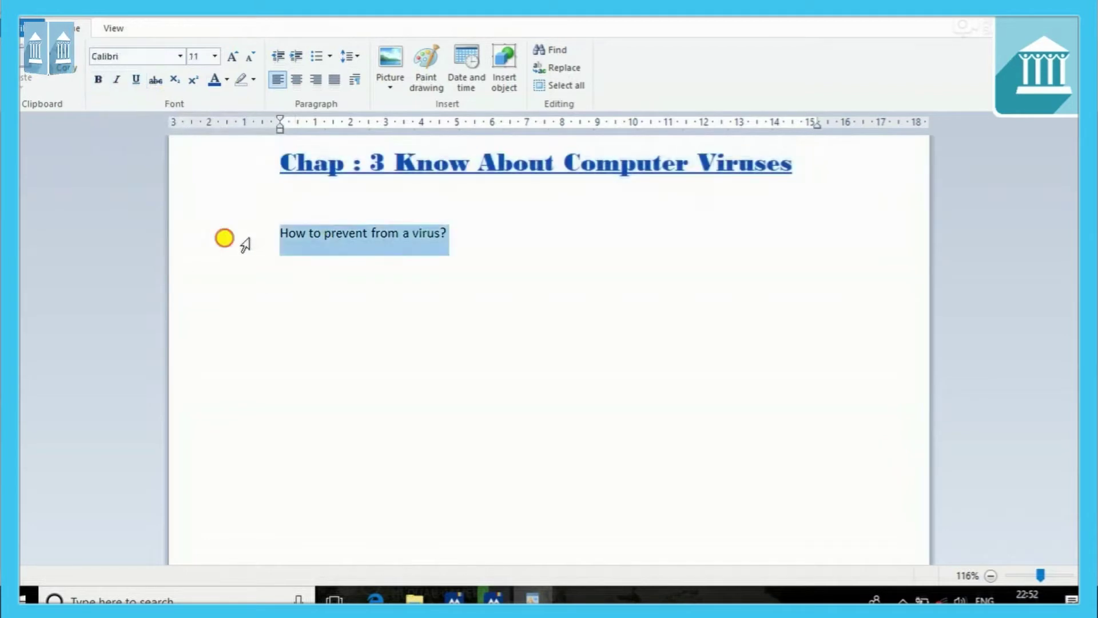
- Centre the chapter title and move the caret to the empty line below the subheading
left_click(305, 184)
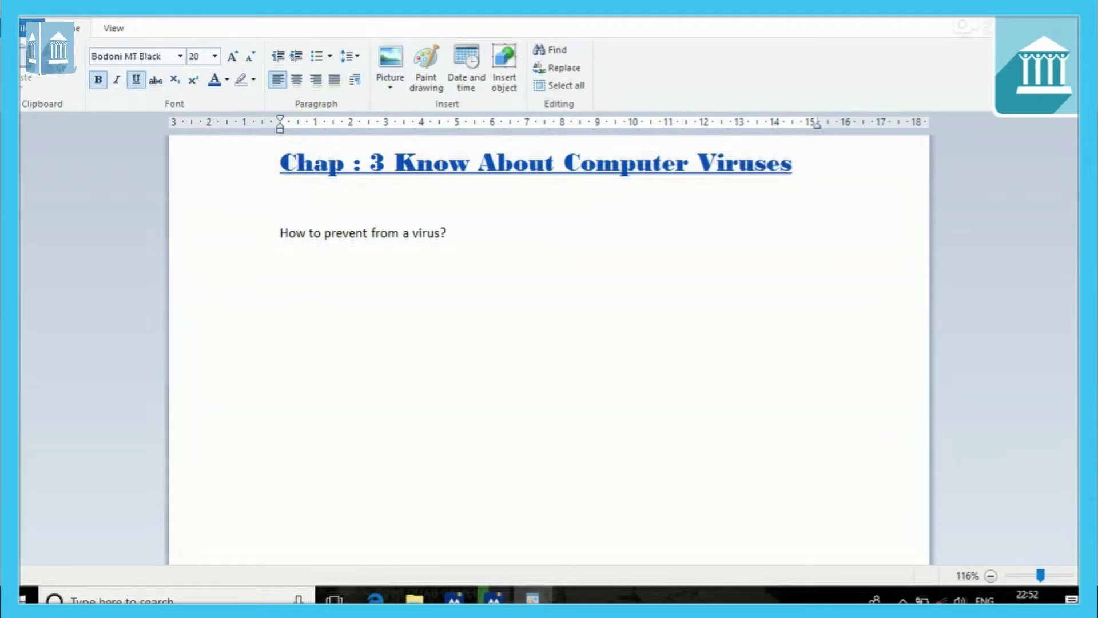
left_click(302, 83)
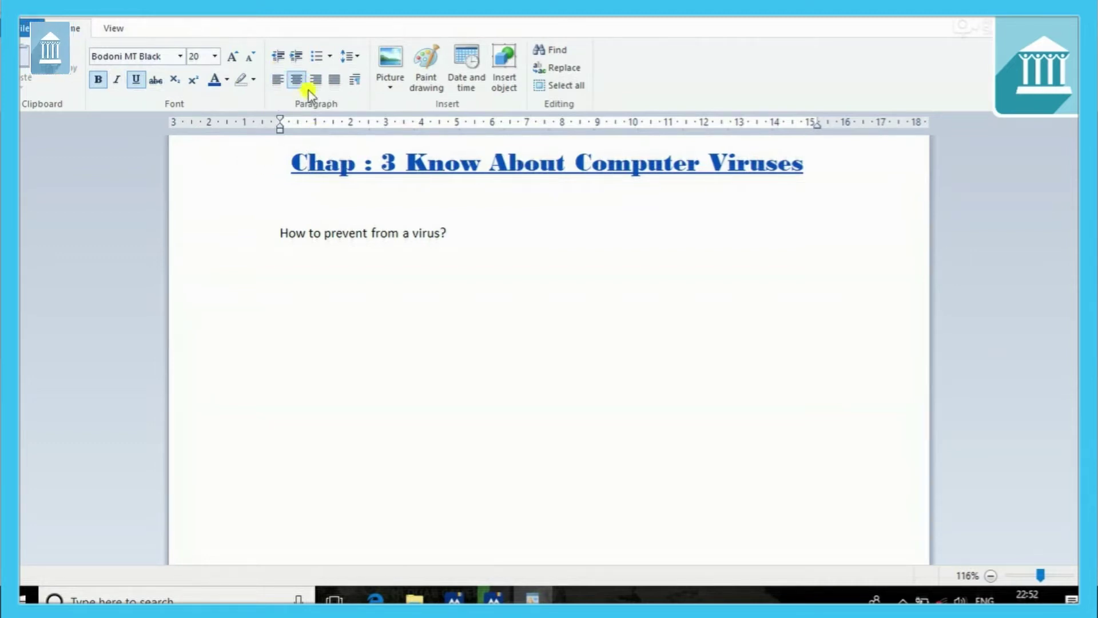
left_click(321, 82)
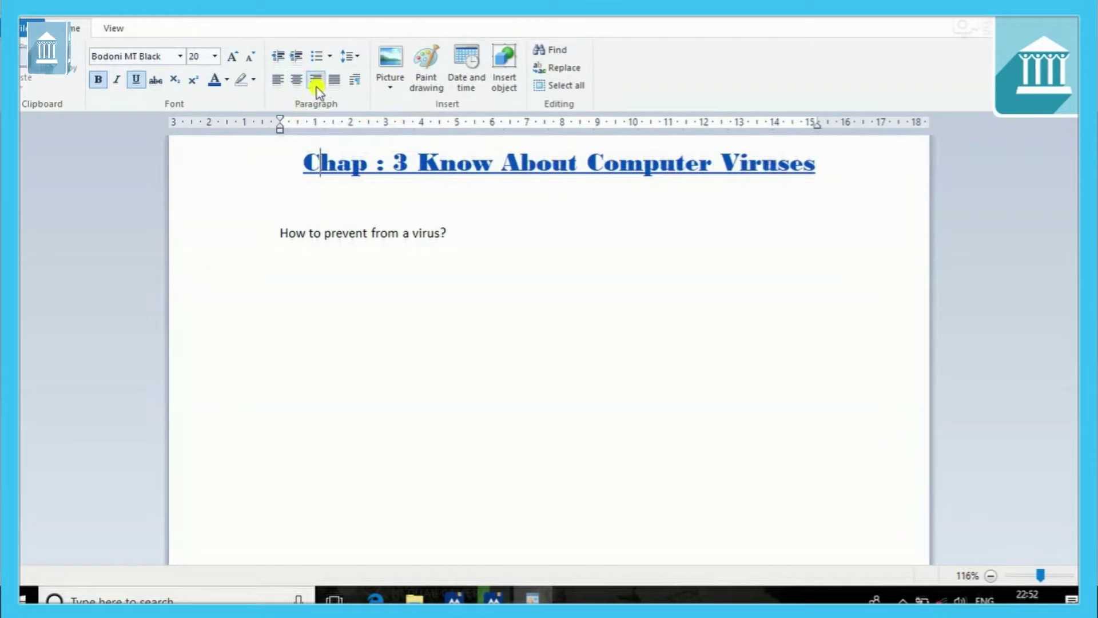
left_click(296, 81)
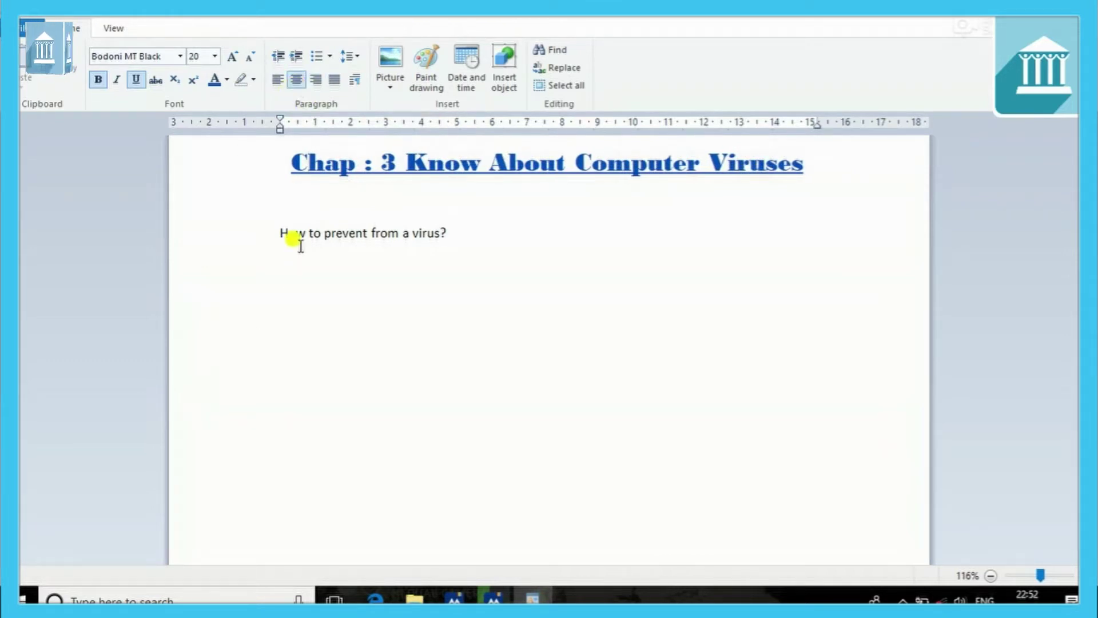
left_click(273, 239)
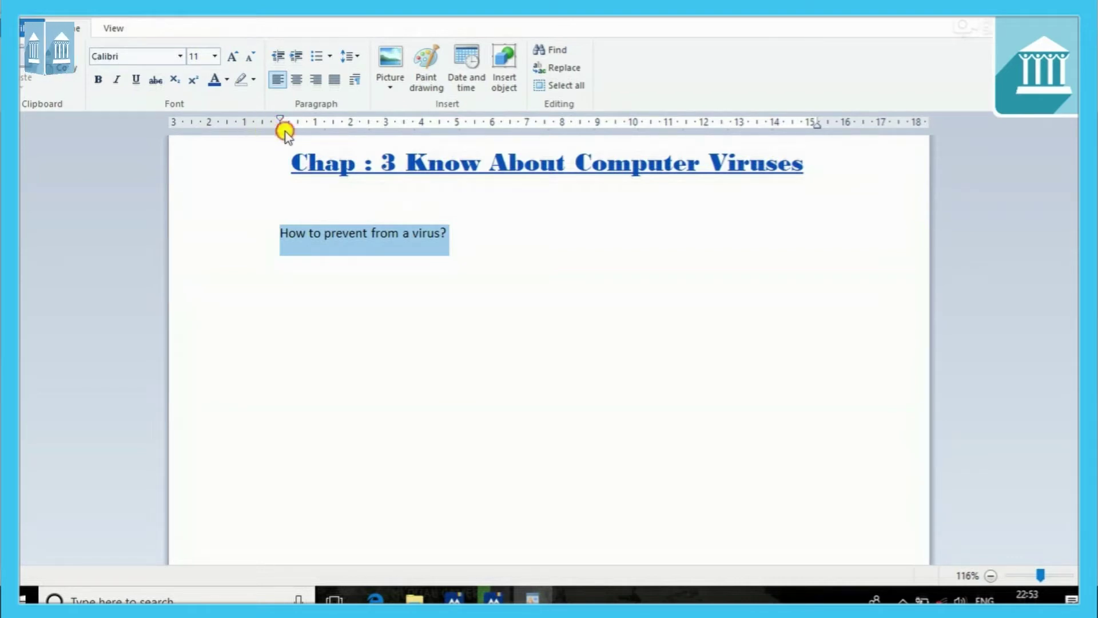
left_click(243, 182)
left_click(235, 197)
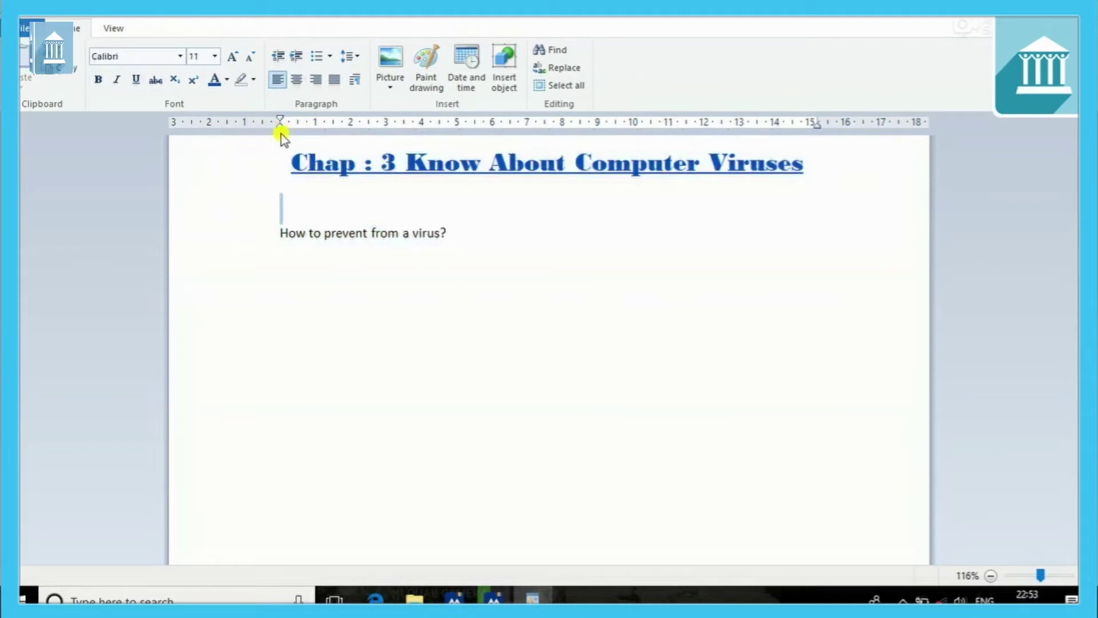
left_click(224, 130)
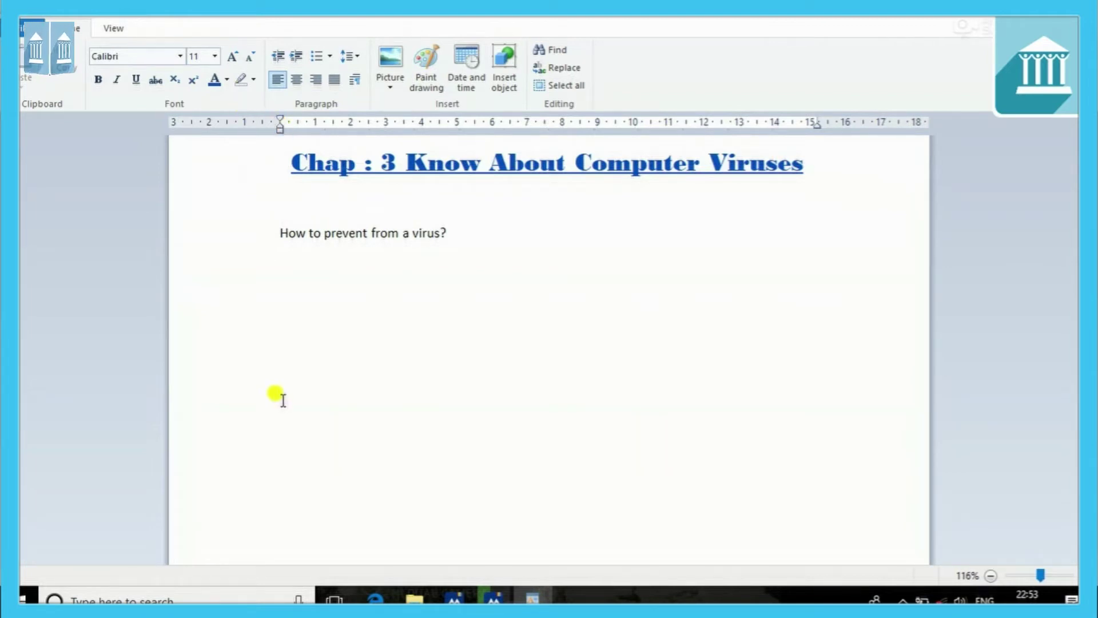
left_click(314, 273)
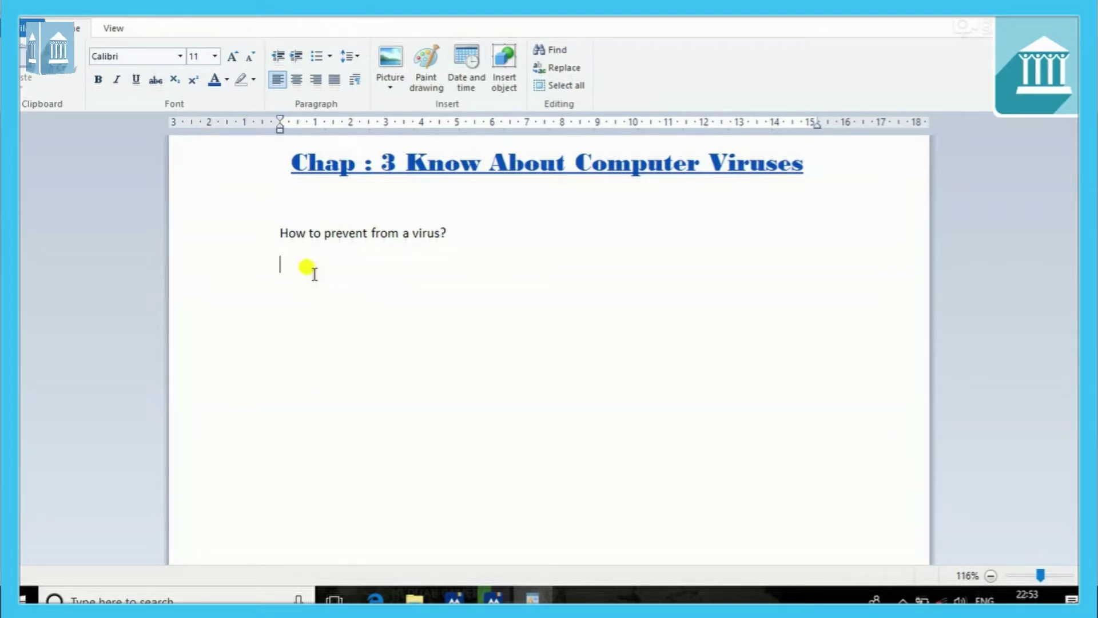
- Type the tips 'Download only legal software.' and 'Don't open any unknown mail', fixing typos
type("Dow")
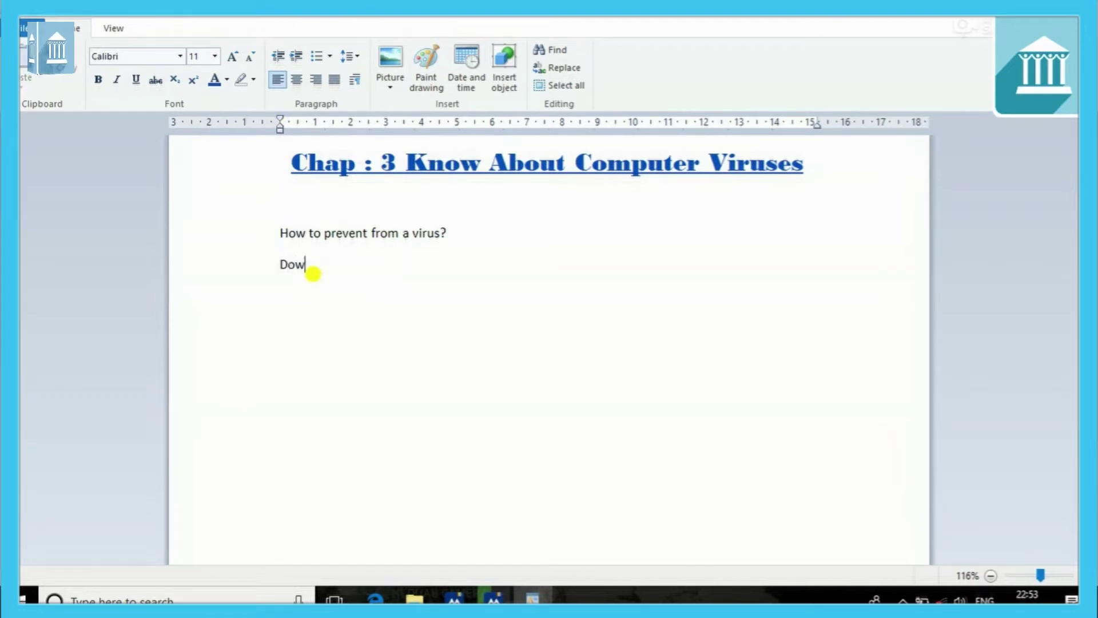
type("nload ")
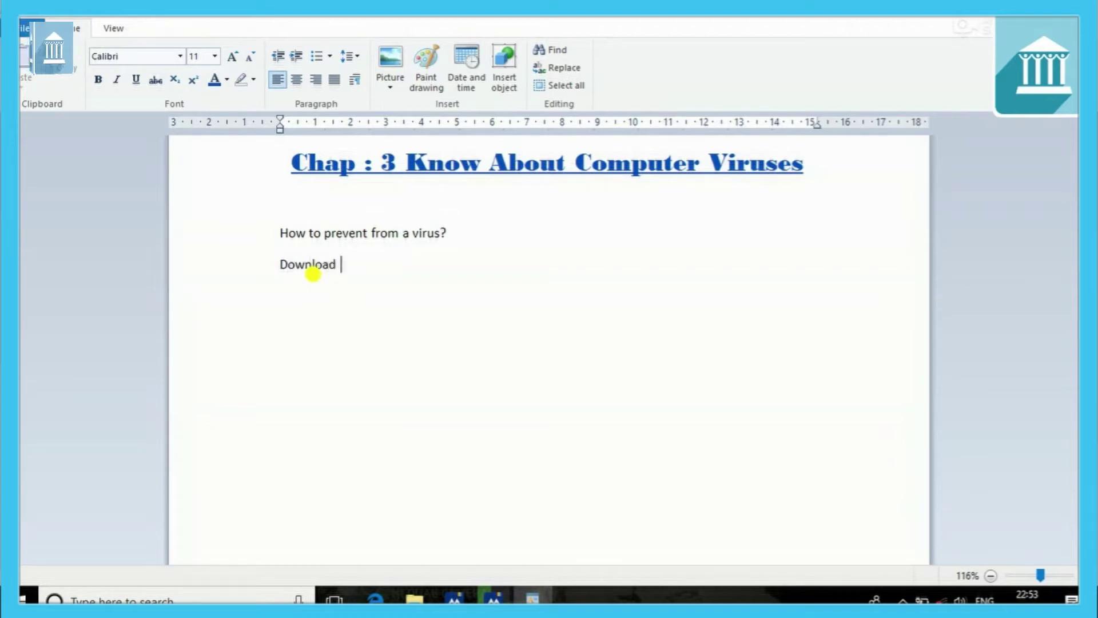
type("only leagal sof")
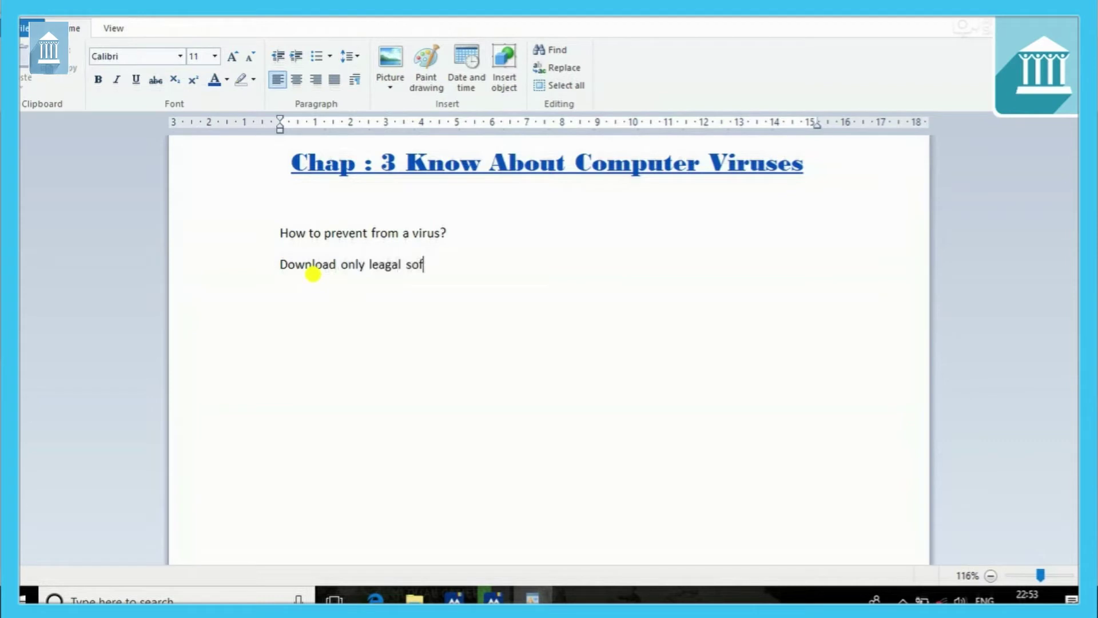
key("BackSpace")
key("BackSpace")
key("BackSpace")
key("BackSpace")
key("BackSpace")
key("BackSpace")
key("BackSpace")
key("BackSpace")
type("gal ")
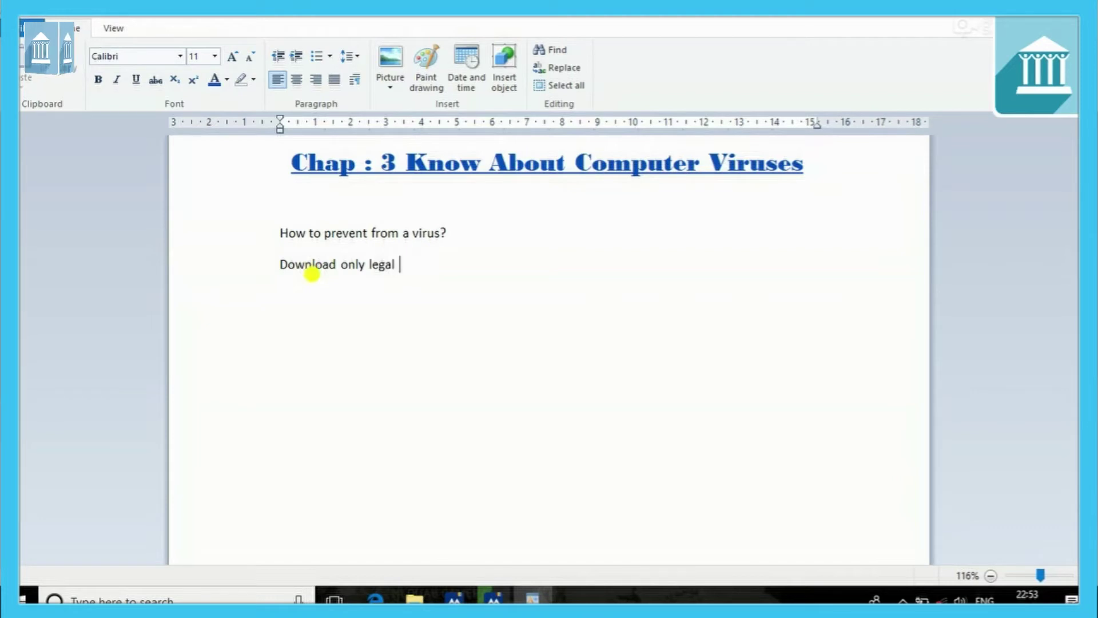
type("software")
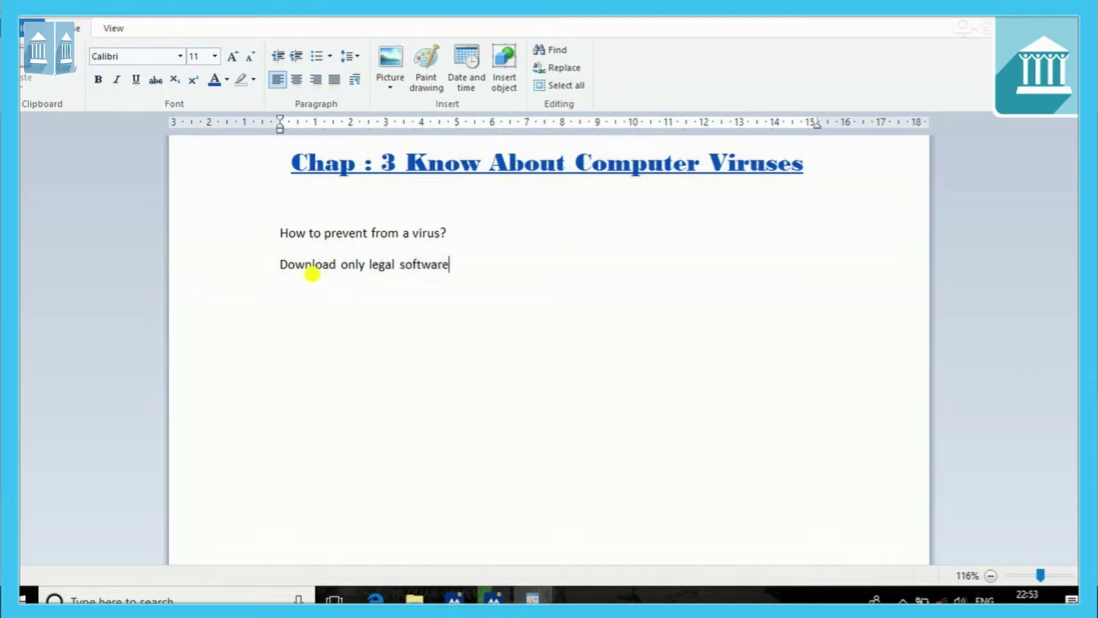
type(".")
key("Return")
type("Dont")
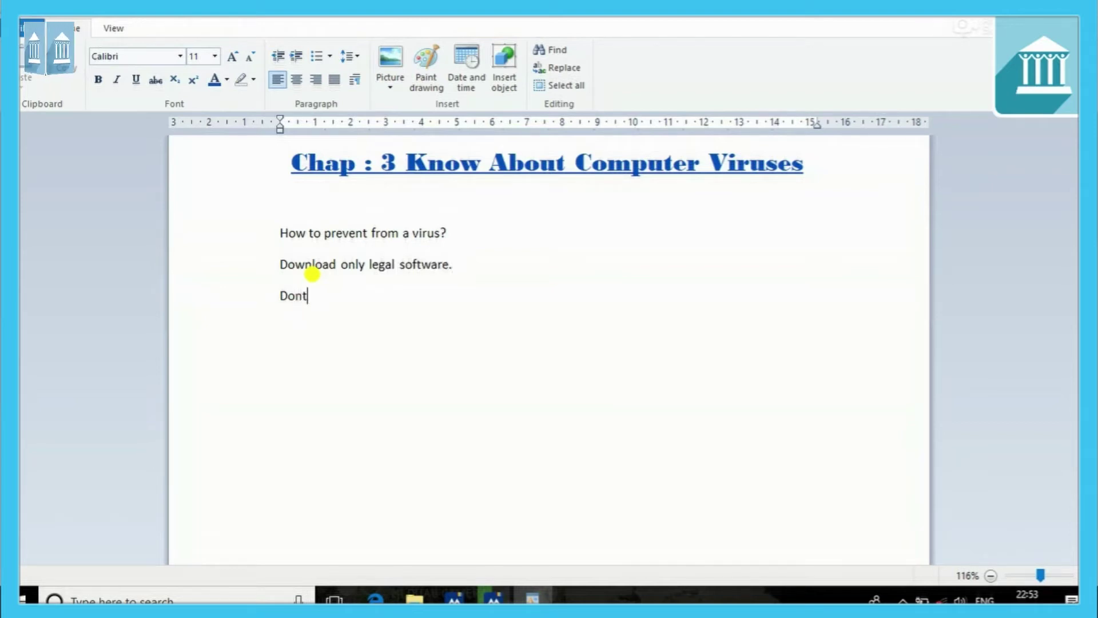
key("BackSpace")
type("'t open any")
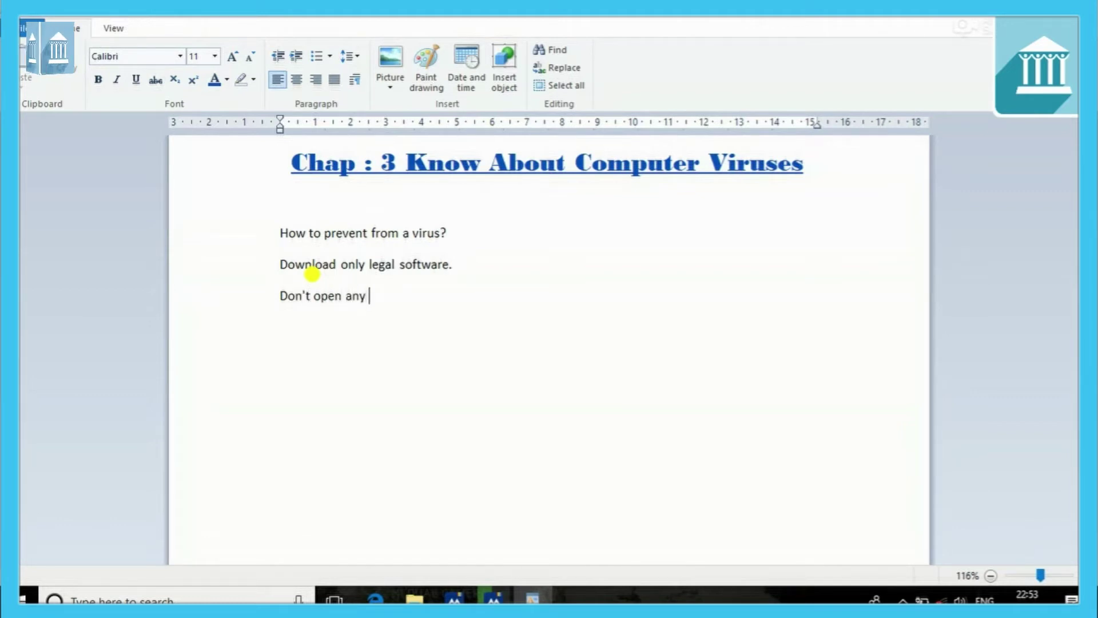
type(" unknw")
key("BackSpace")
type("own maikl")
key("BackSpace")
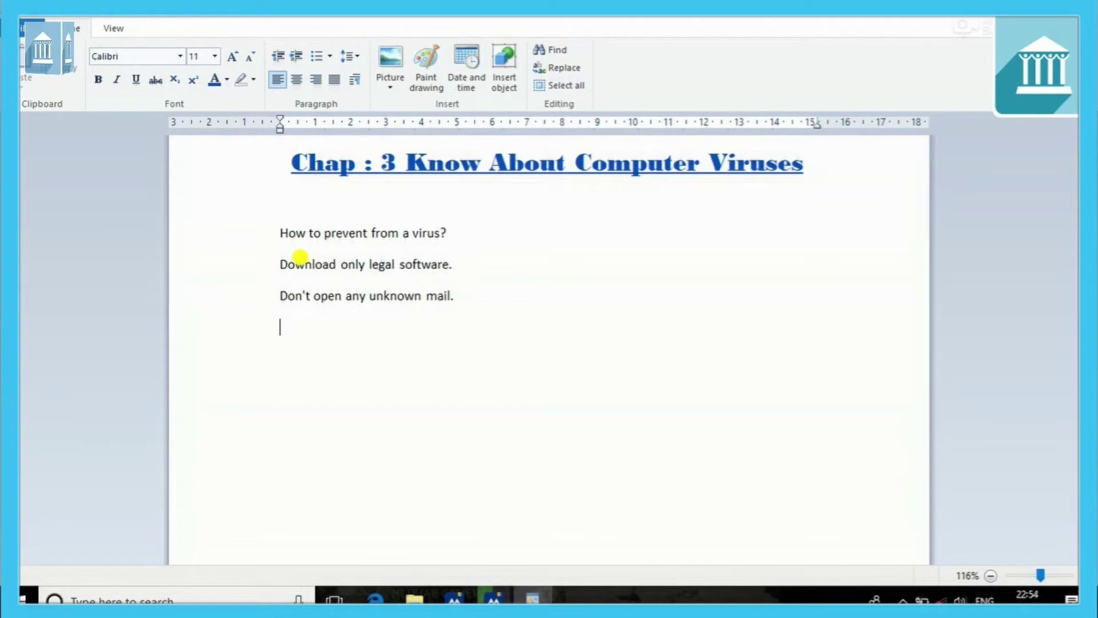
- Add the tip about email attachments from unknown sources and begin the music, program or games download tip
type("Don't")
type("opne")
type("n")
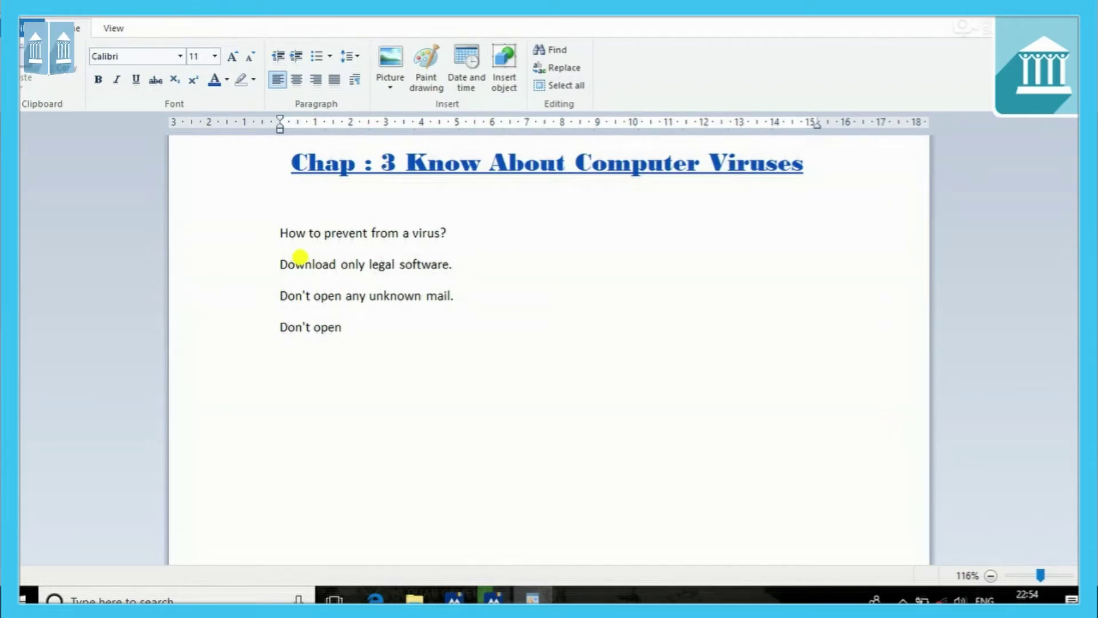
type("anye")
type("mail")
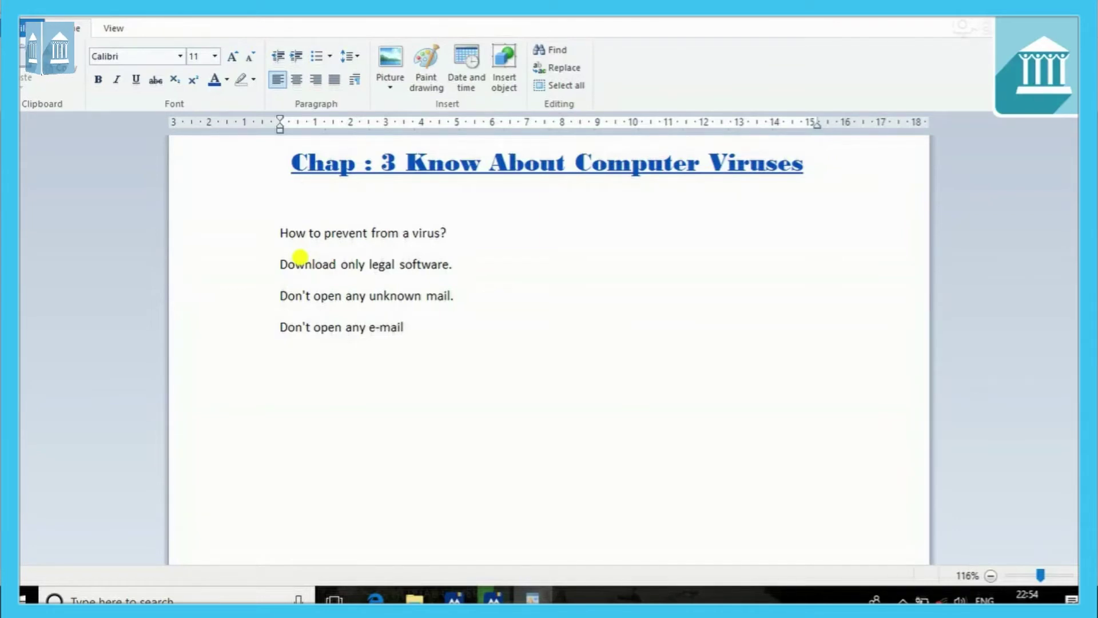
type("attachment")
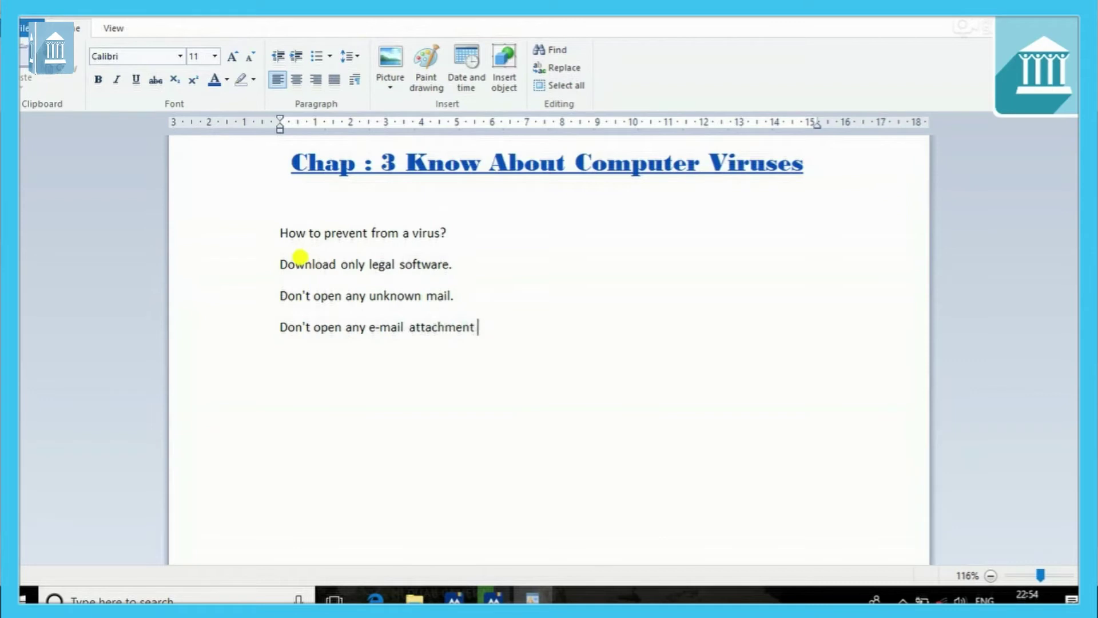
type("from a")
key("BackSpace")
type("un kn")
key("BackSpace")
key("BackSpace")
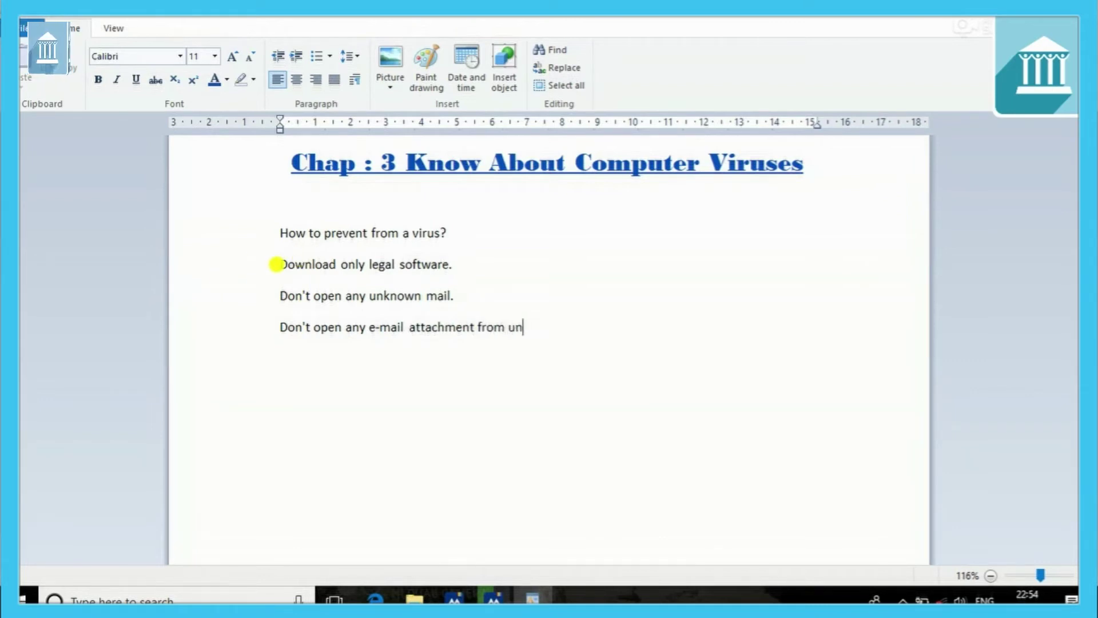
type("known ")
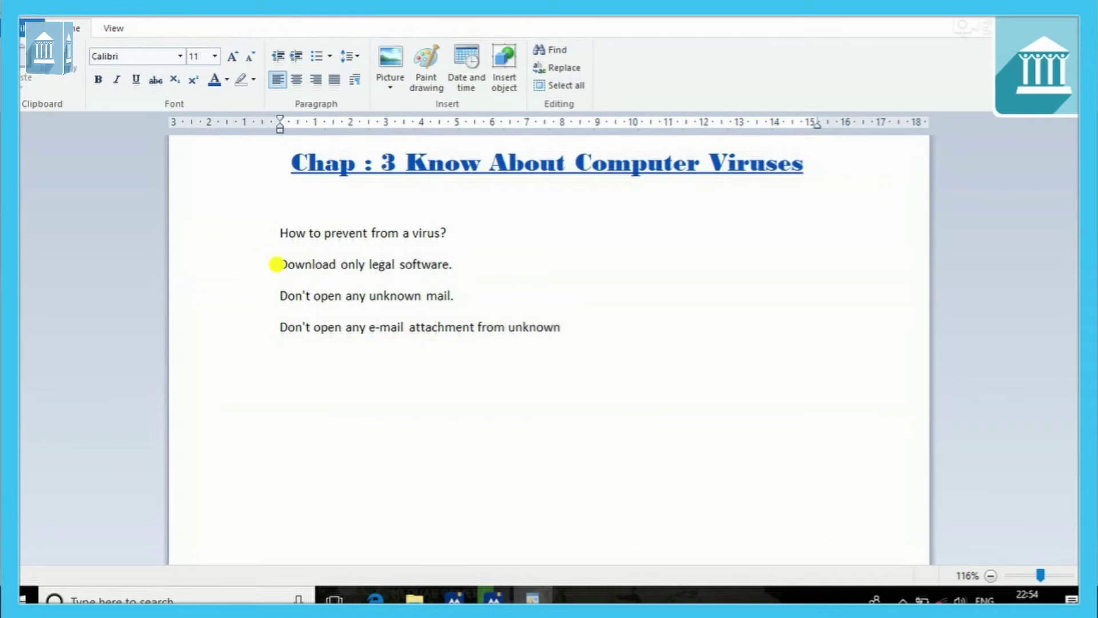
type("souces,")
key("Return")
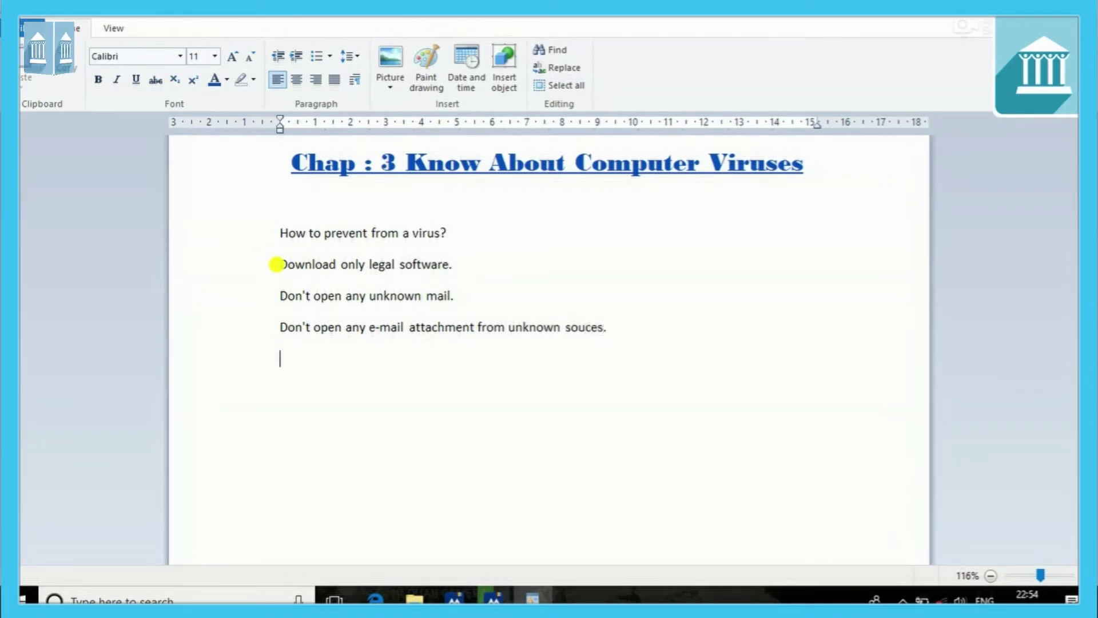
type("don't")
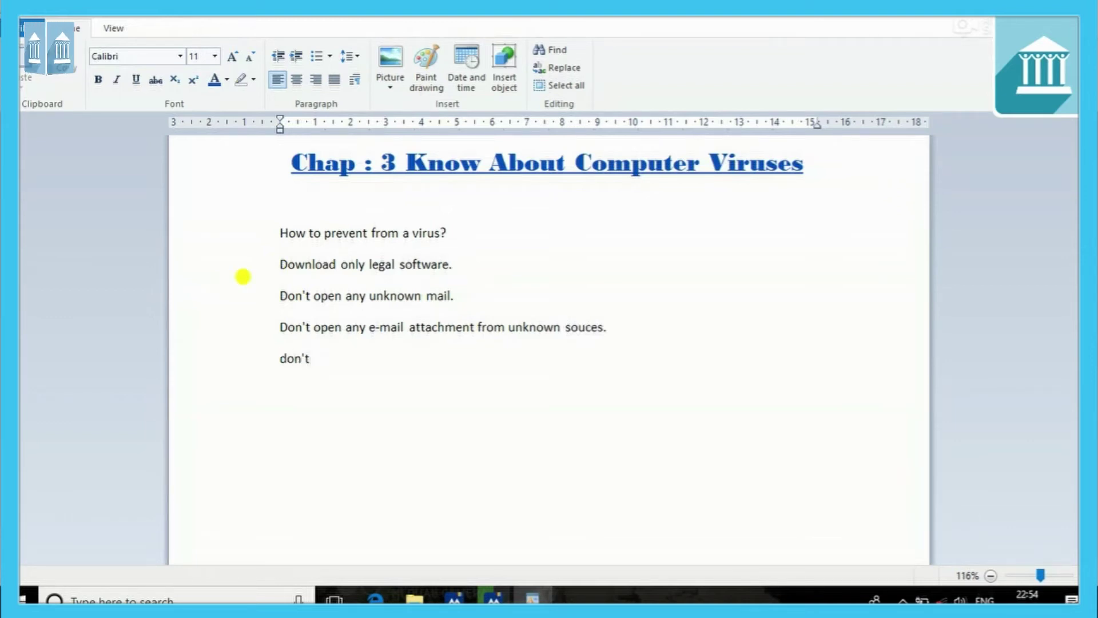
type(" download ")
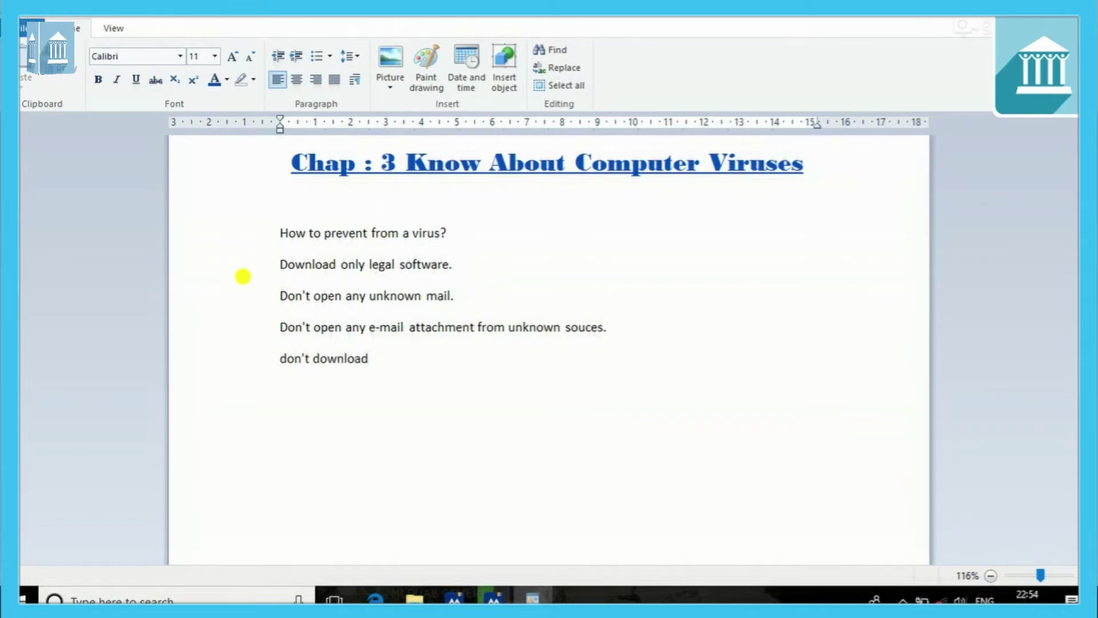
type("music")
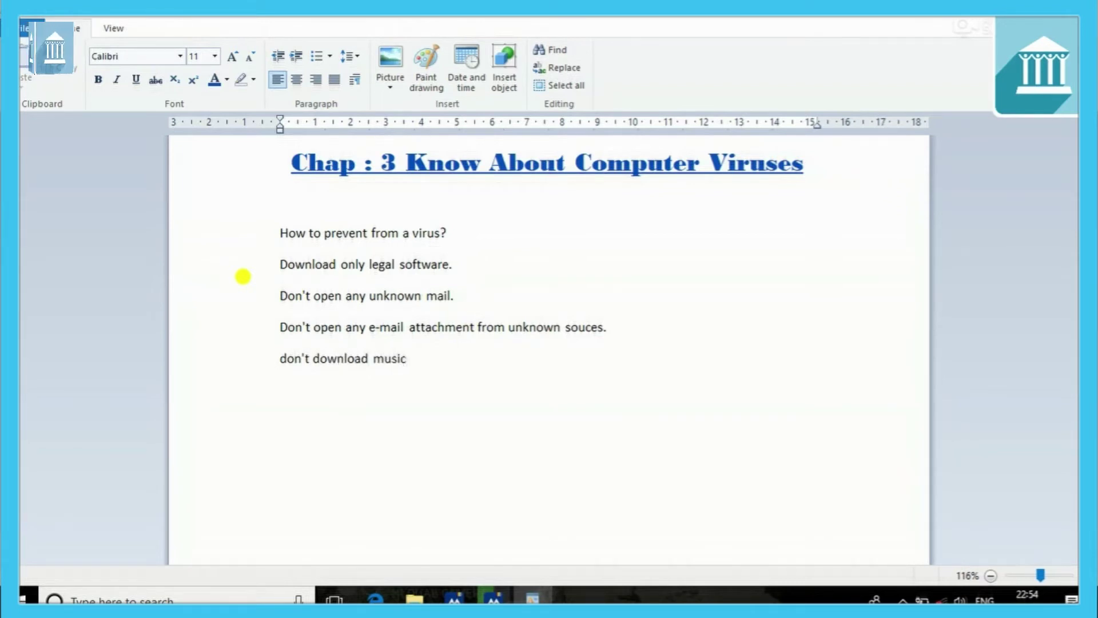
type(", program ")
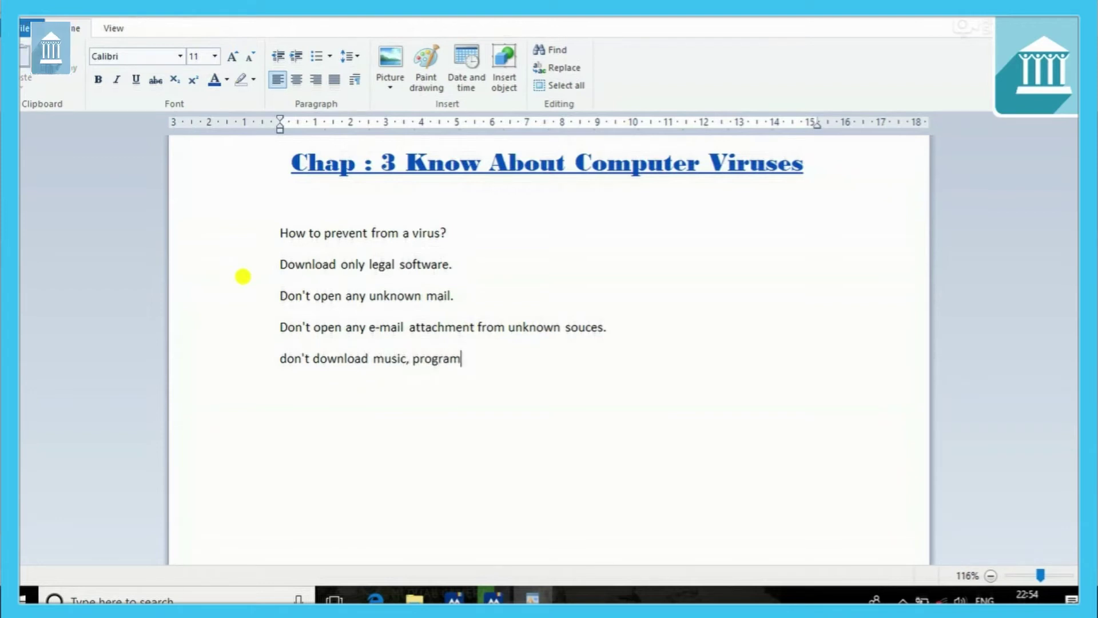
type("or games frfom unknown s")
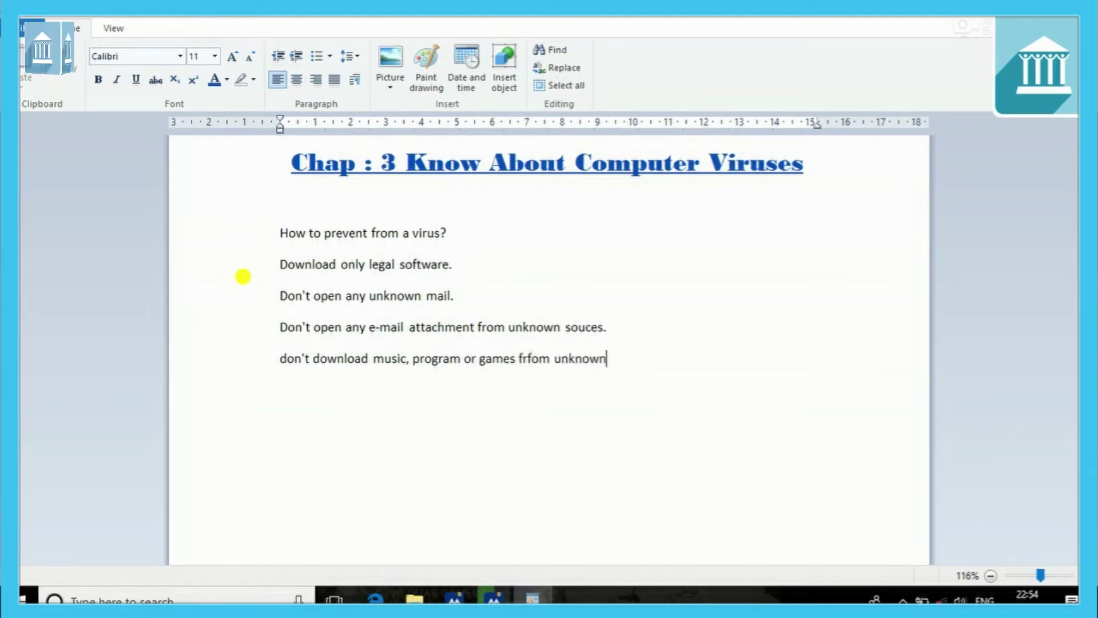
type("ourcs on")
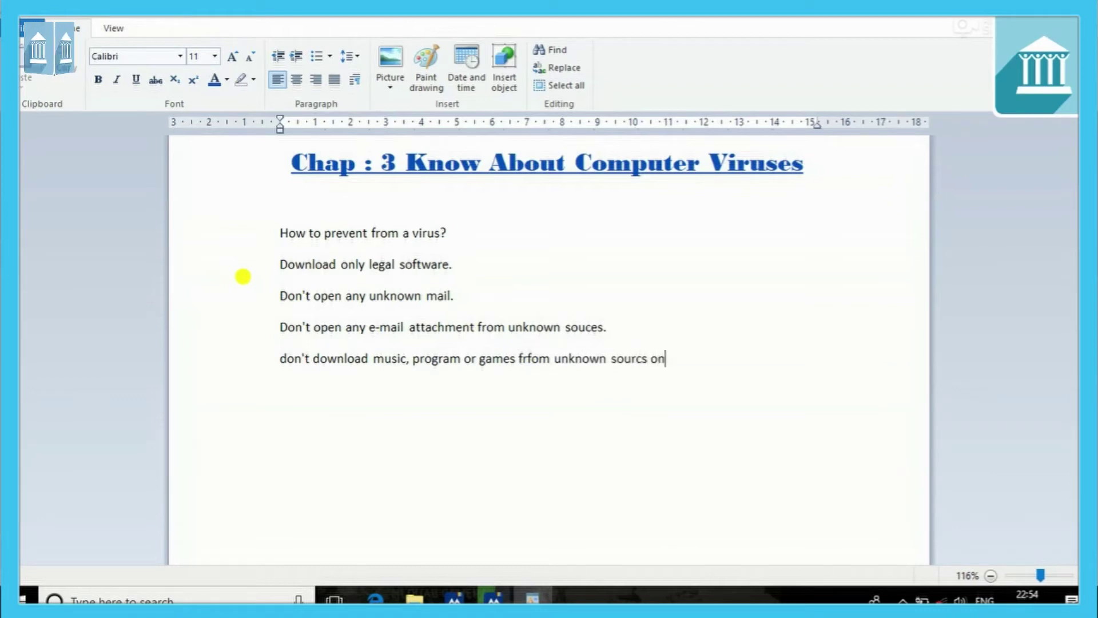
- Finish the unknown internet downloads tip and type the fifth tip about installing an antivirus program
key("BackSpace")
key("BackSpace")
type("es on t")
type("he inter")
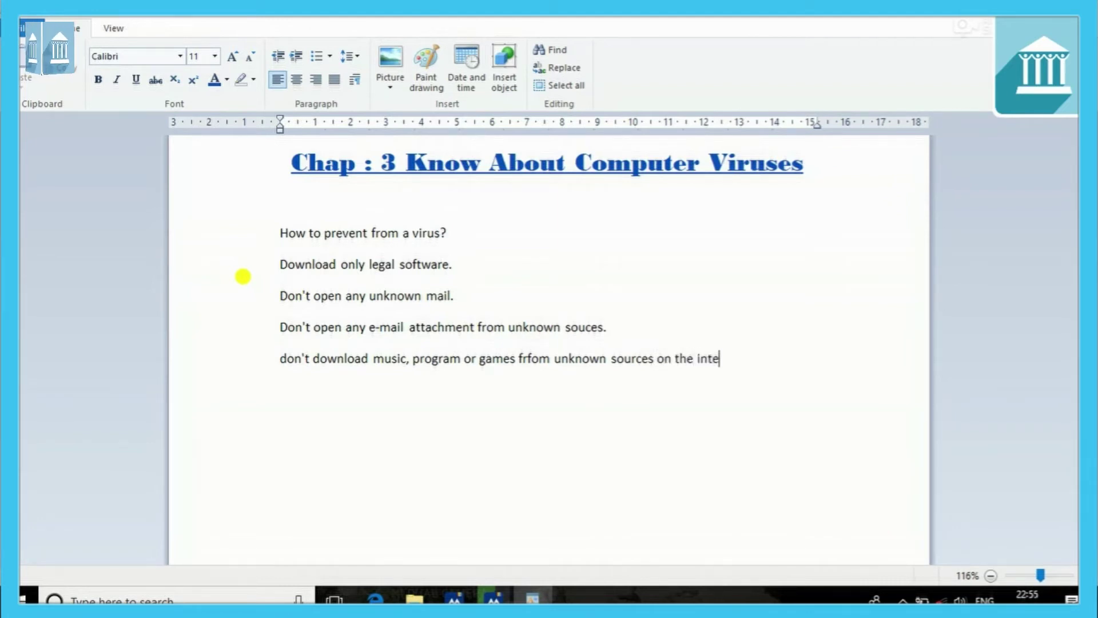
type("net.")
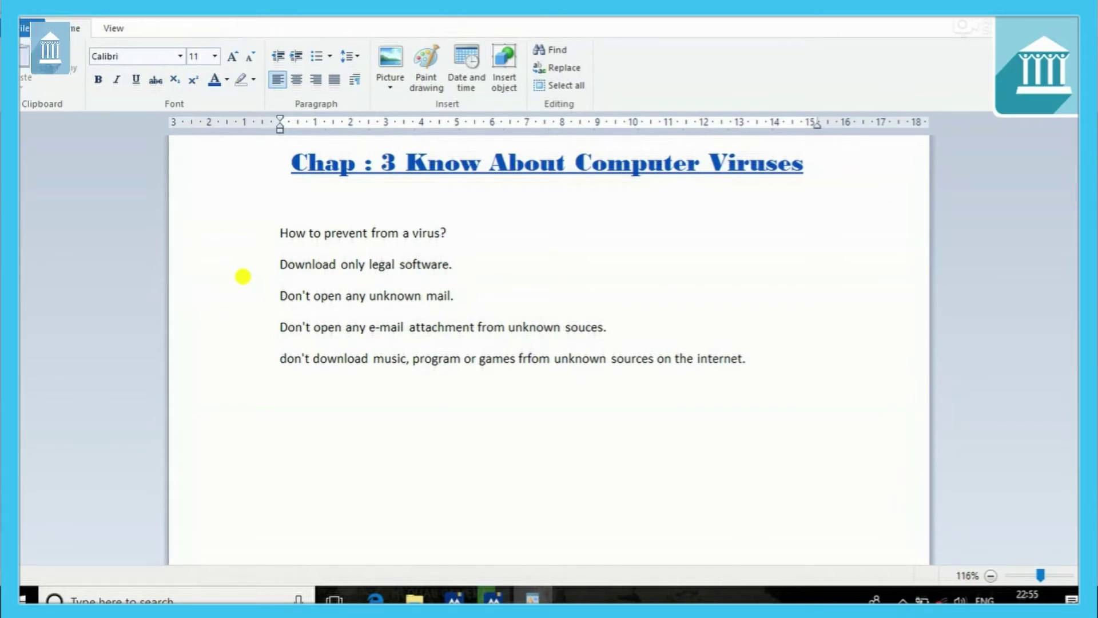
type("instal")
type("an an")
type("tiv")
type("irus")
key("BackSpace")
key("BackSpace")
key("BackSpace")
key("BackSpace")
key("BackSpace")
type("vru")
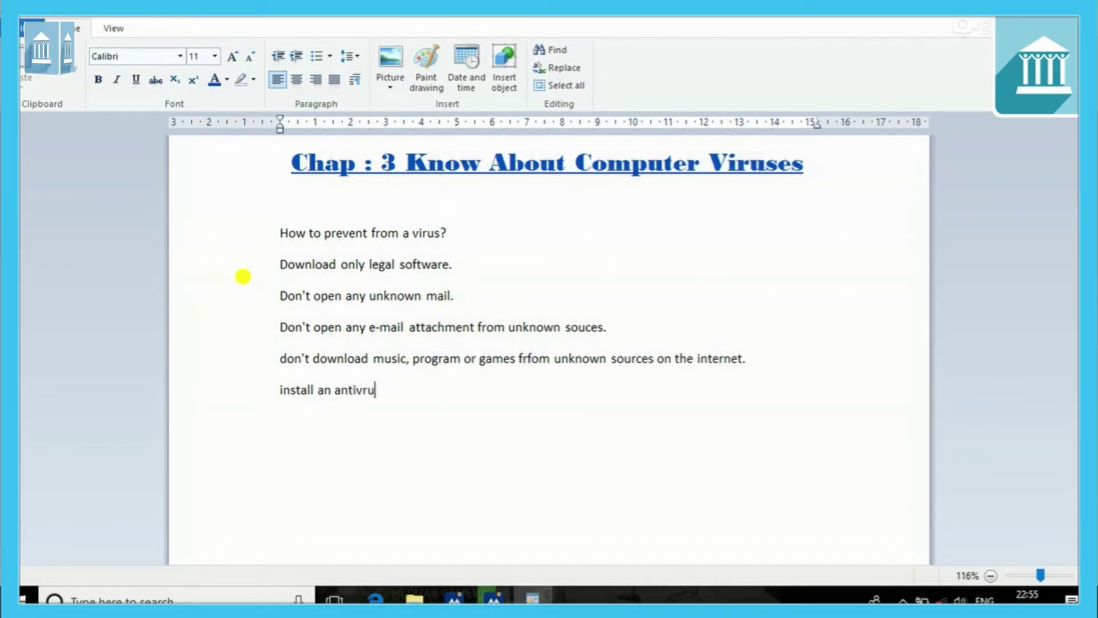
key("BackSpace")
key("BackSpace")
type("irus")
type(" program in your system.")
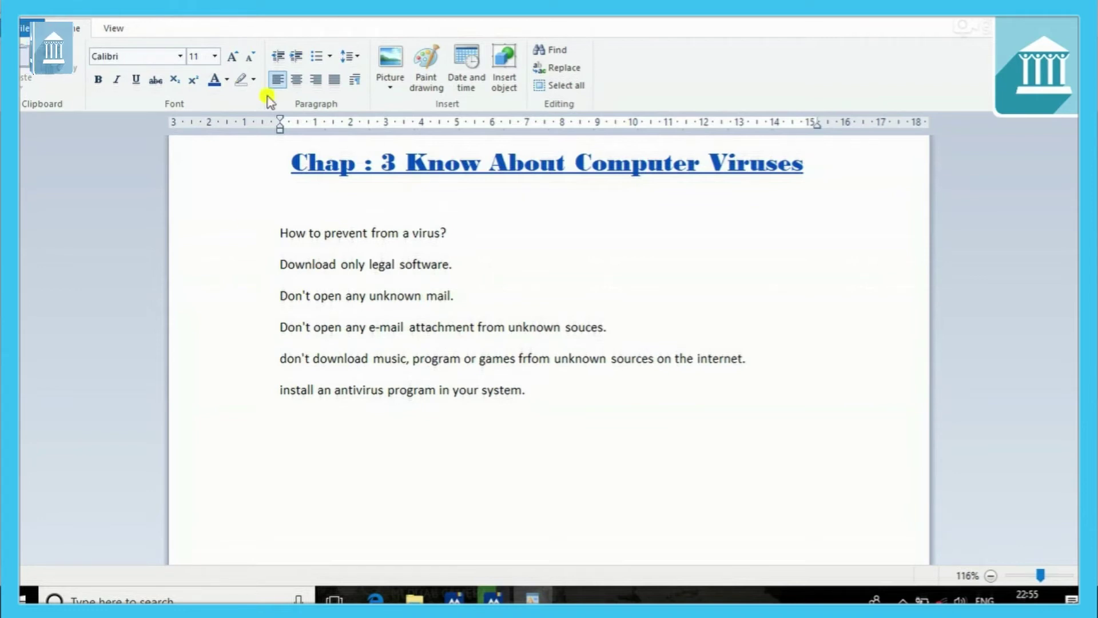
- Make the subheading bold Bookman Old Style at size 18
left_click(231, 235)
left_click(242, 80)
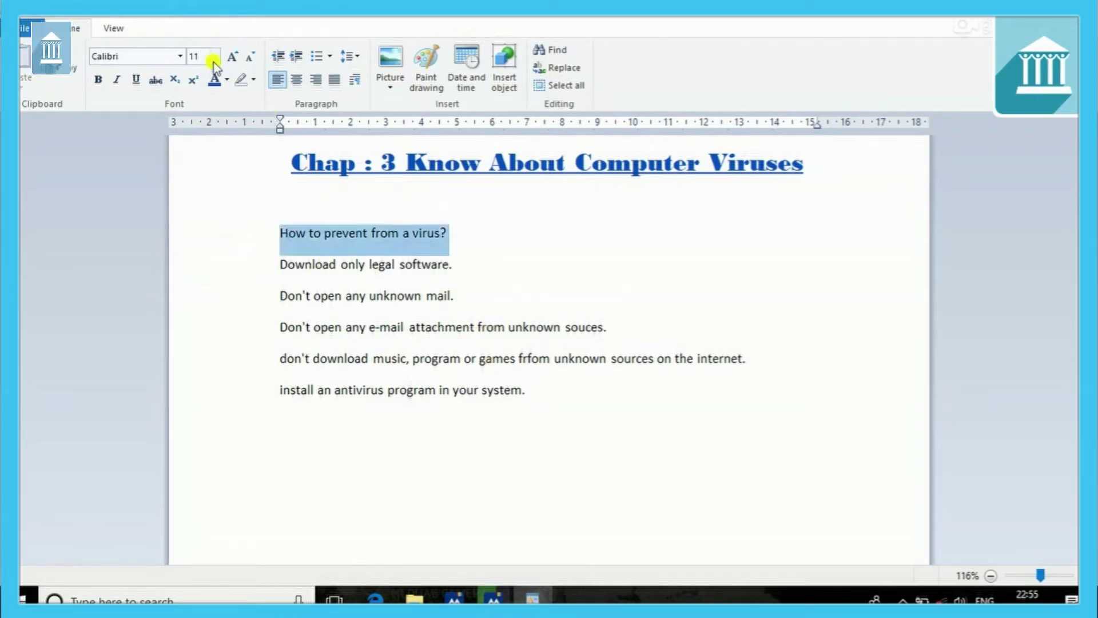
left_click(98, 79)
left_click(180, 56)
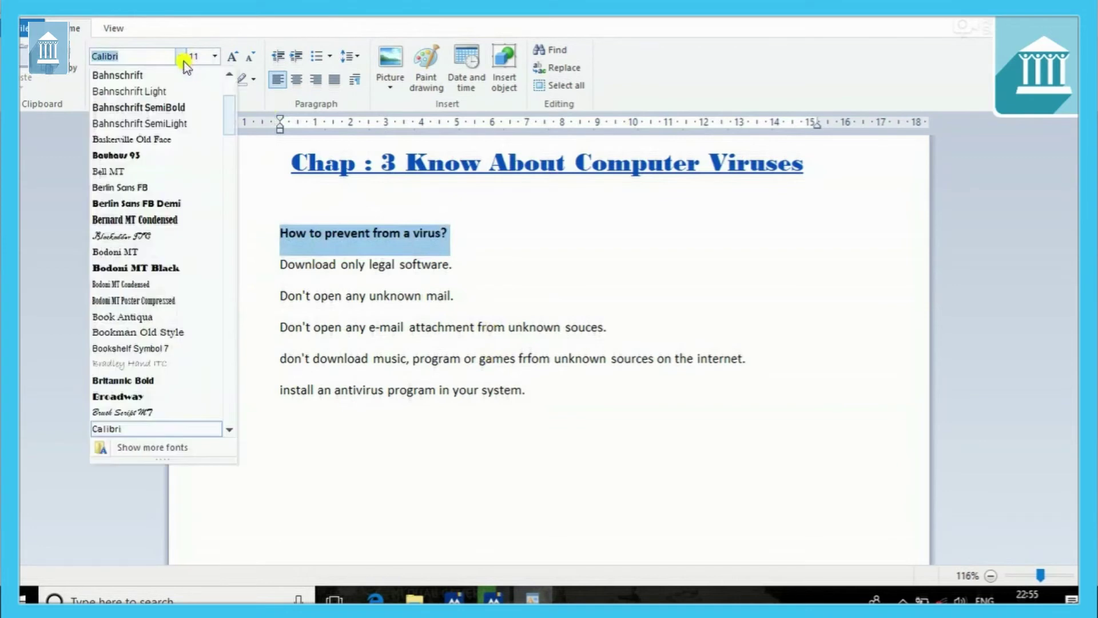
left_click(149, 332)
left_click(216, 58)
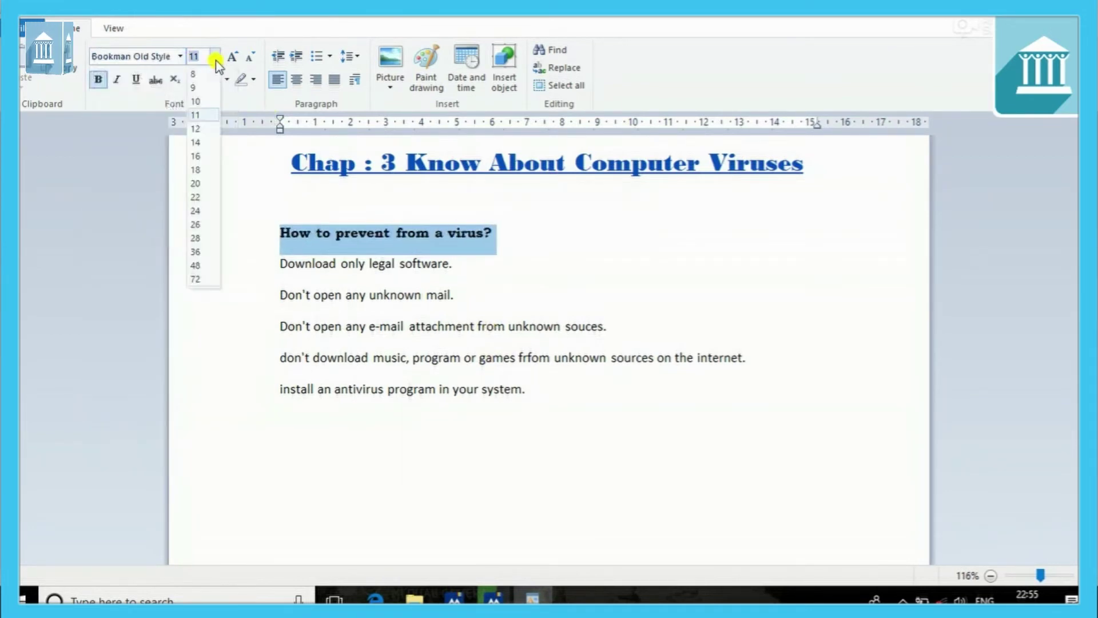
left_click(198, 170)
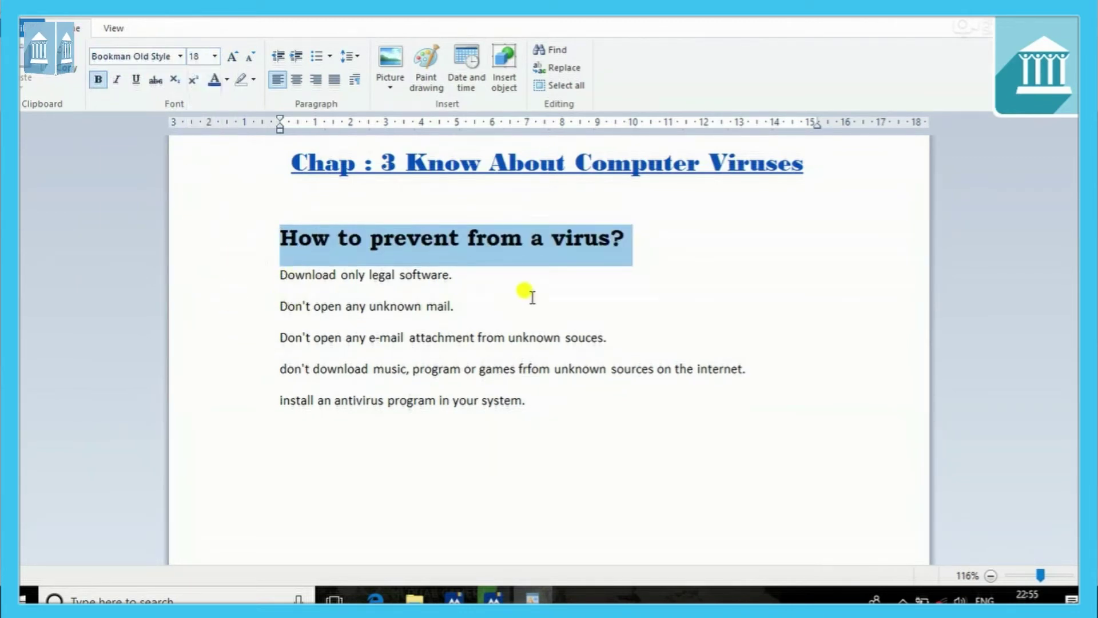
left_click(575, 291)
- Highlight the subheading in yellow, replacing a trial bright green highlight
left_click_drag(667, 242, 297, 231)
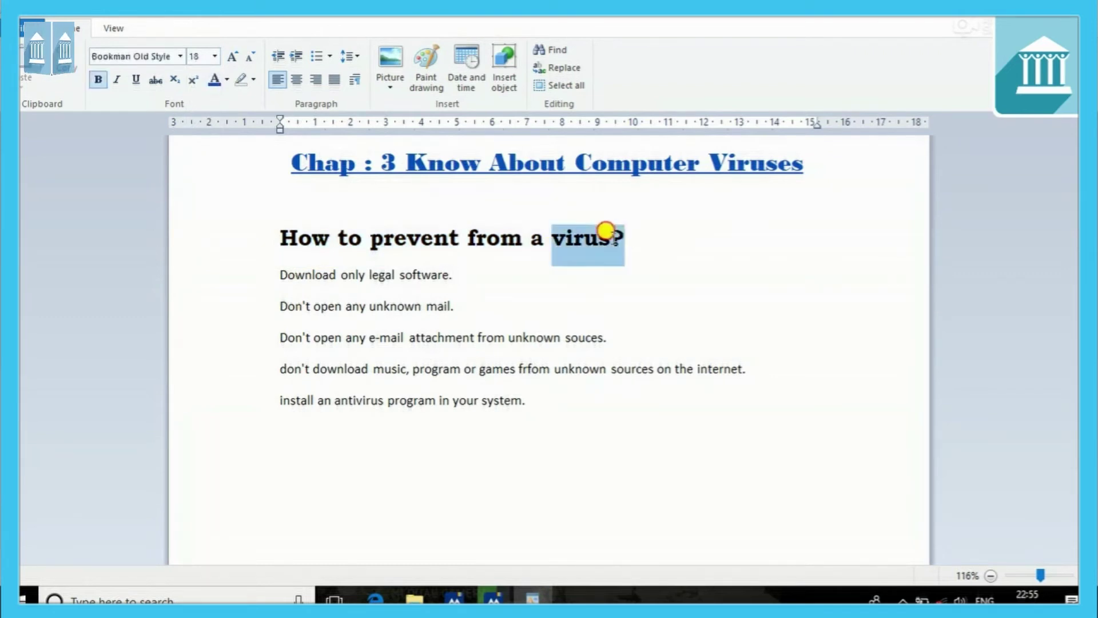
left_click(254, 81)
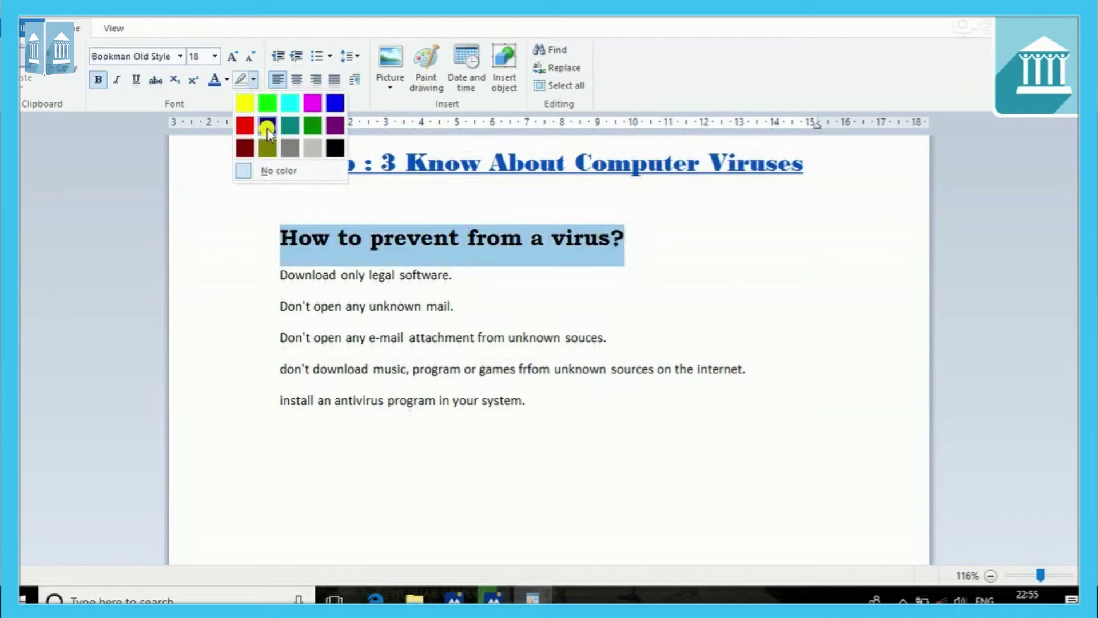
left_click(267, 103)
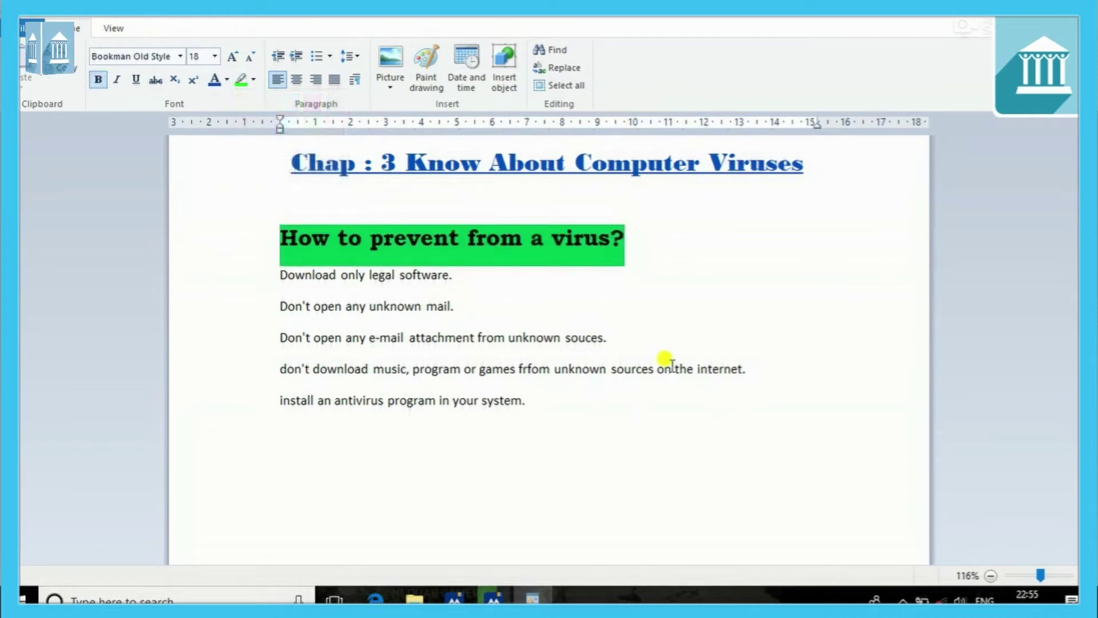
left_click(584, 334)
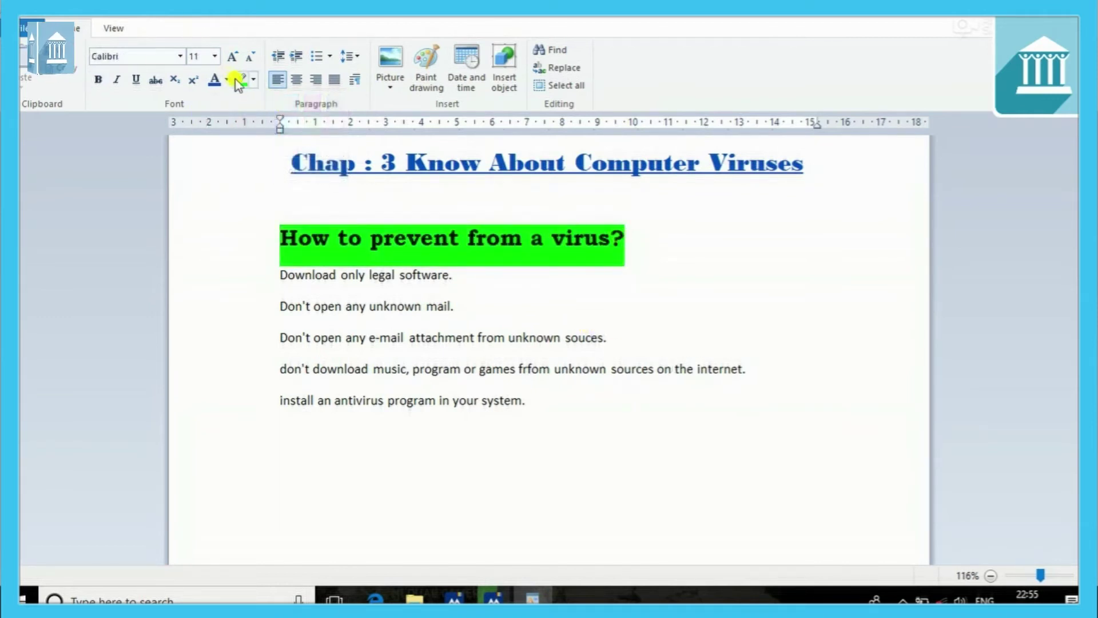
left_click(632, 236)
left_click(182, 236)
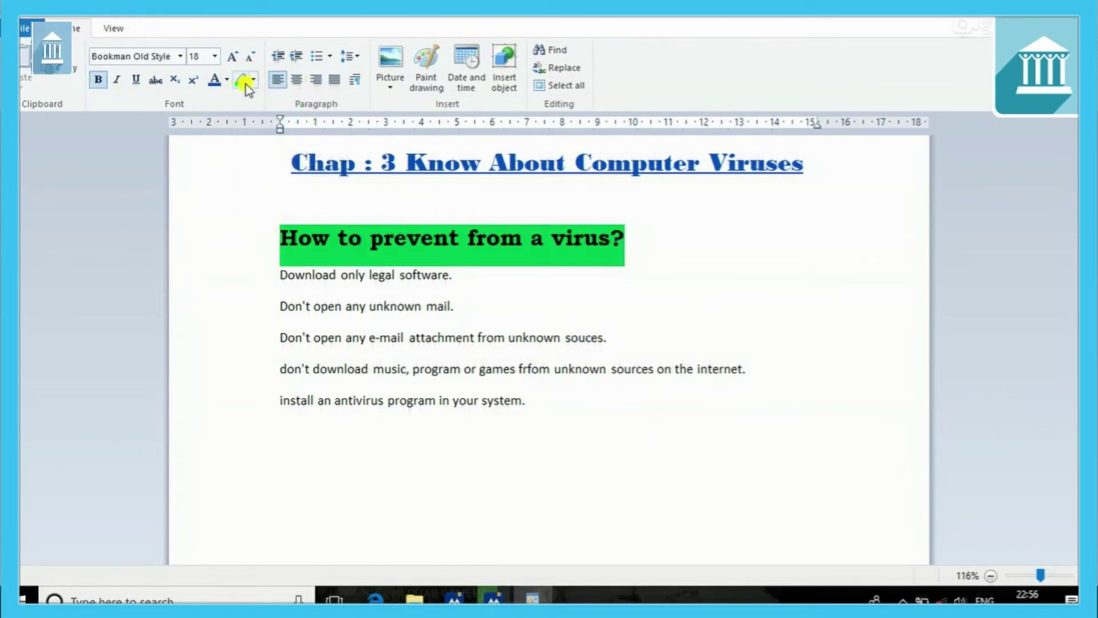
left_click(253, 80)
left_click(264, 170)
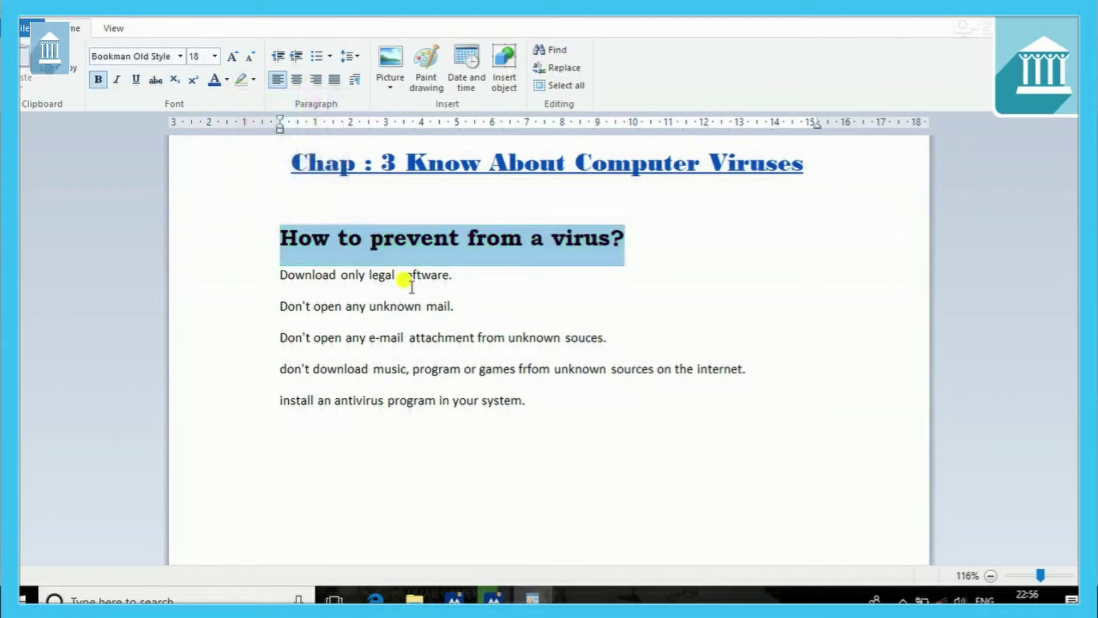
left_click(539, 296)
left_click_drag(632, 238, 294, 235)
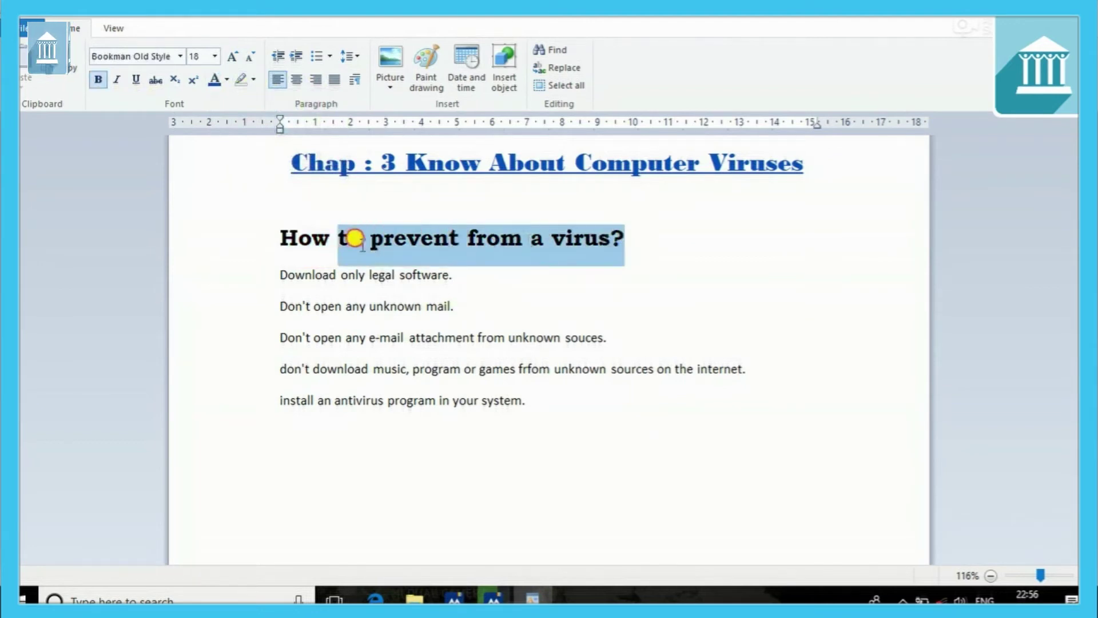
left_click(255, 81)
left_click(249, 107)
left_click(459, 313)
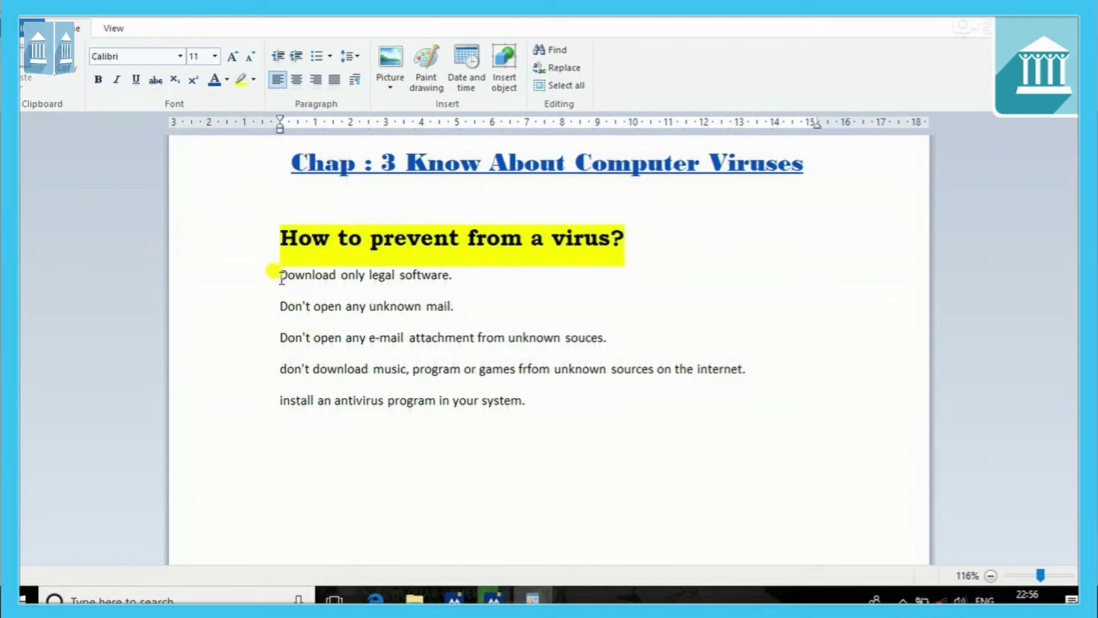
- Set the five tip lines to the Chiller font at size 22
left_click_drag(280, 275, 550, 427)
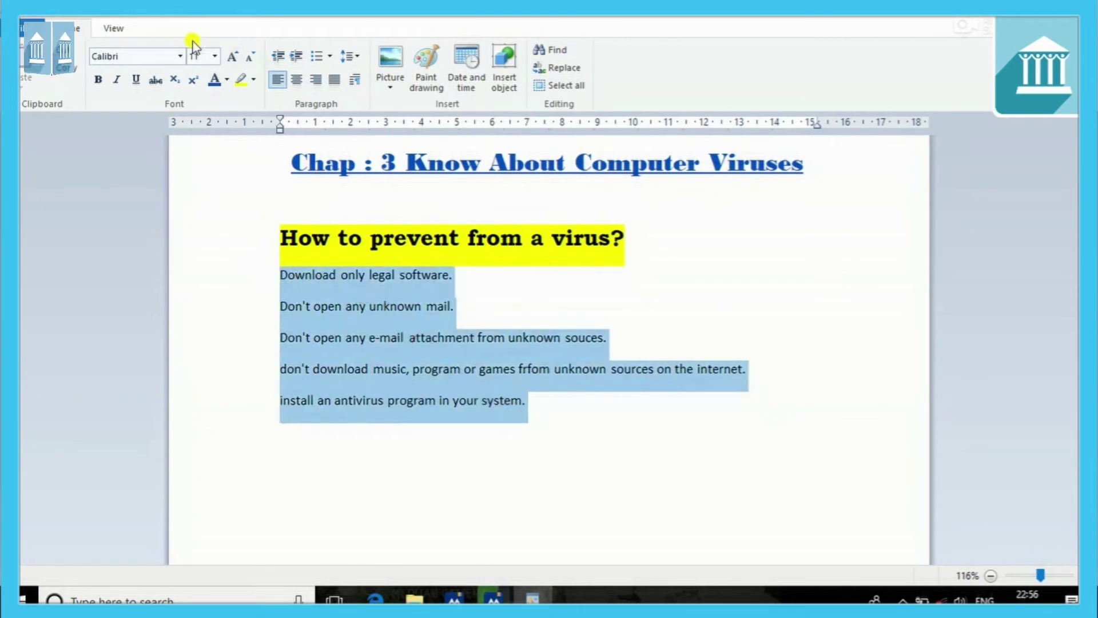
left_click(180, 56)
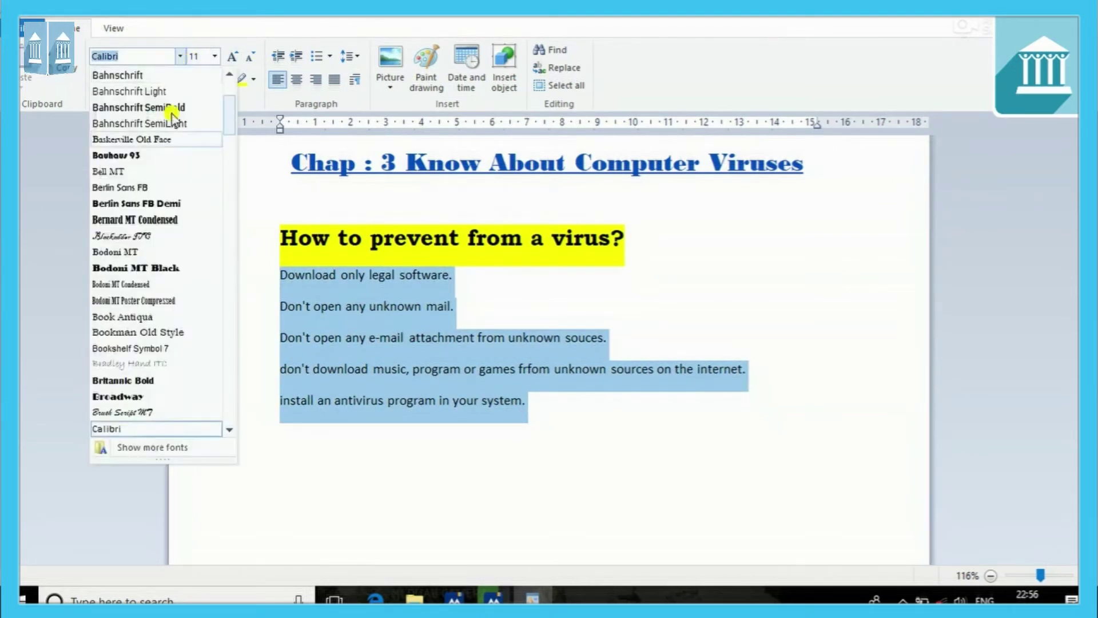
scroll(152, 349, "down", 2)
scroll(153, 350, "down", 1)
scroll(152, 286, "down", 3)
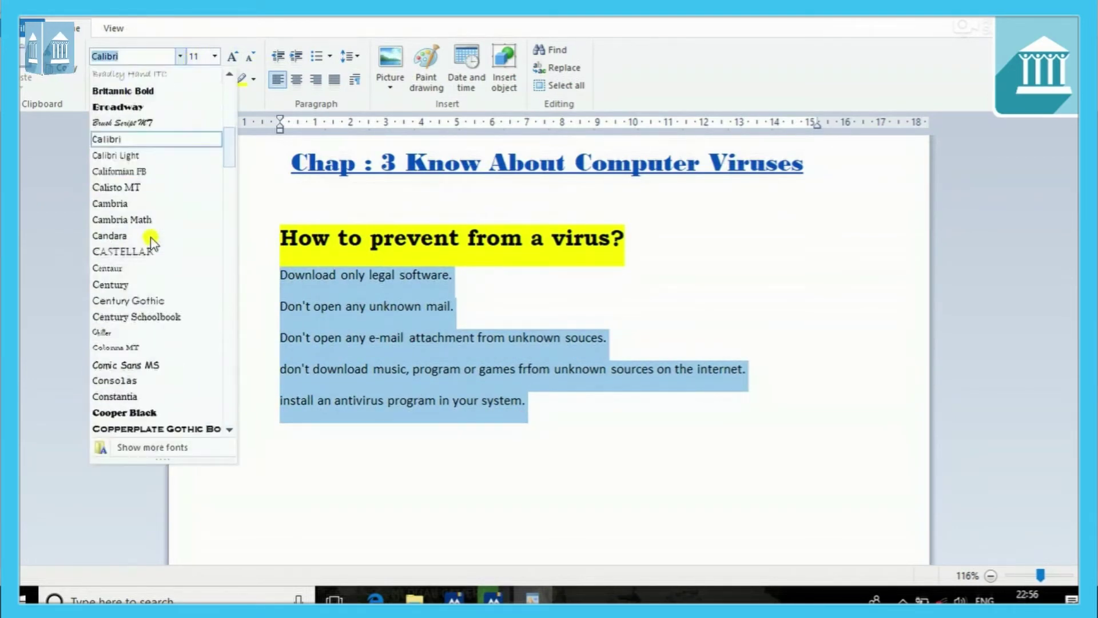
scroll(150, 275, "down", 2)
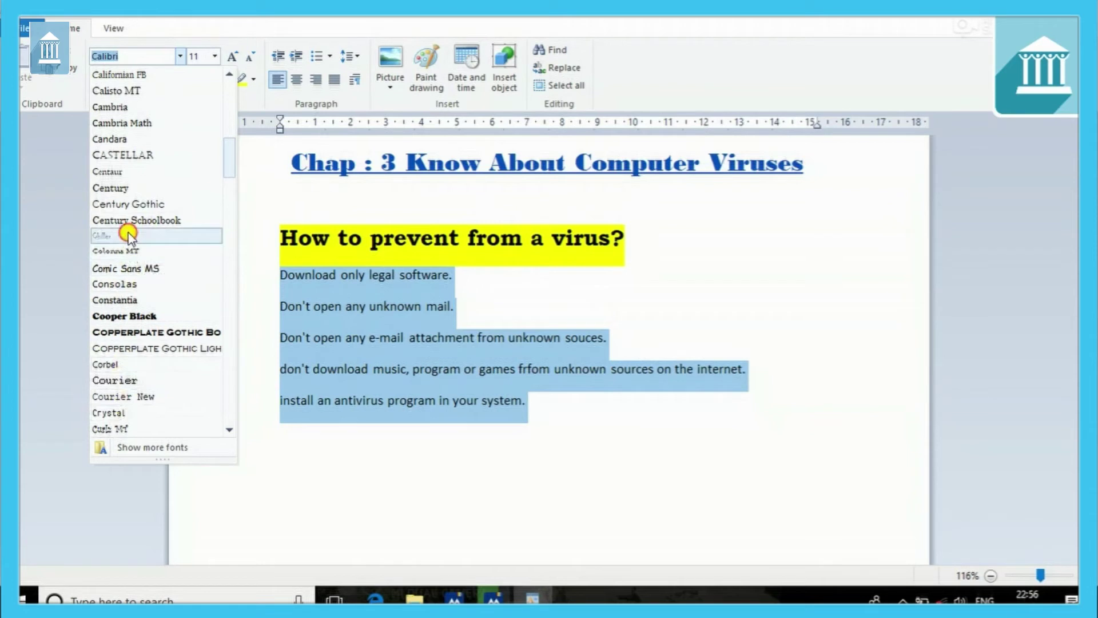
left_click(129, 235)
left_click(221, 56)
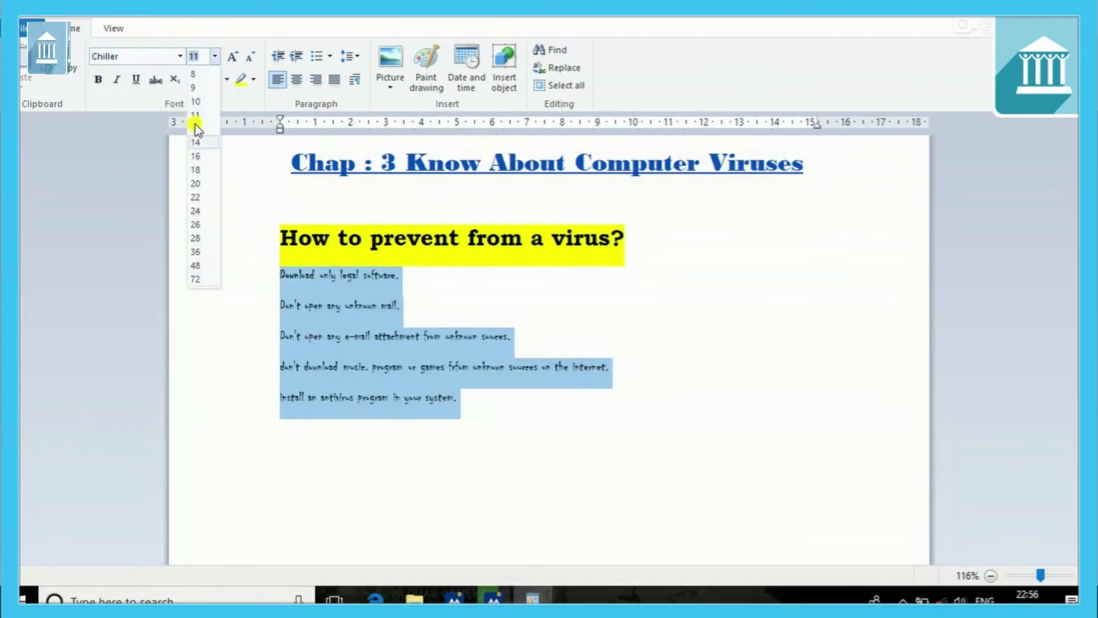
left_click(193, 197)
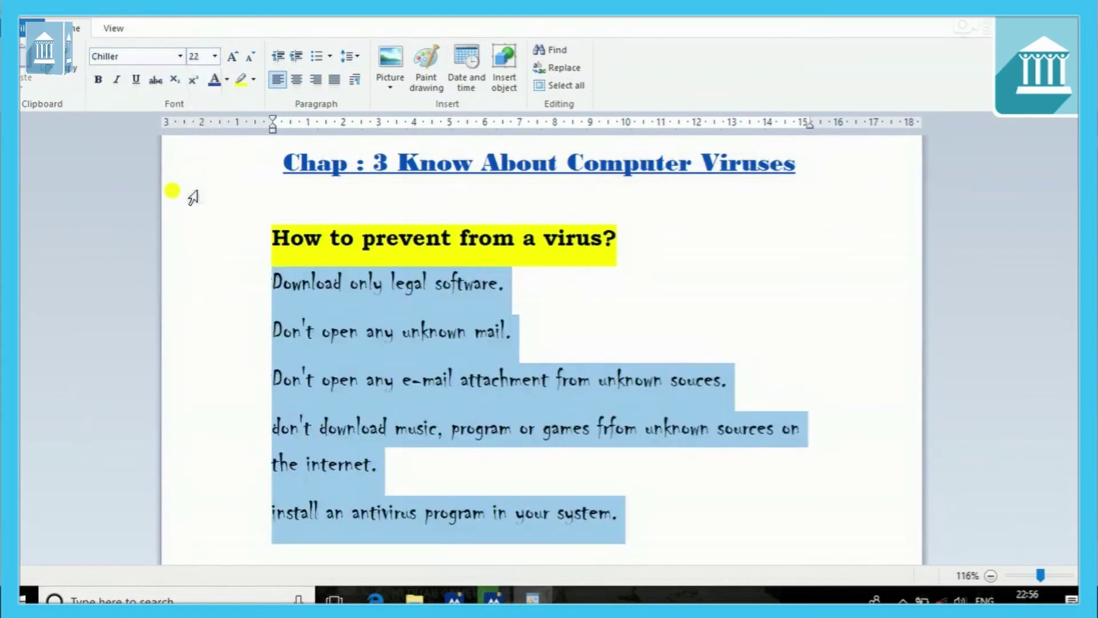
- Try Brush Script MT, then settle the tips on Bradley Hand ITC at size 16
left_click(179, 56)
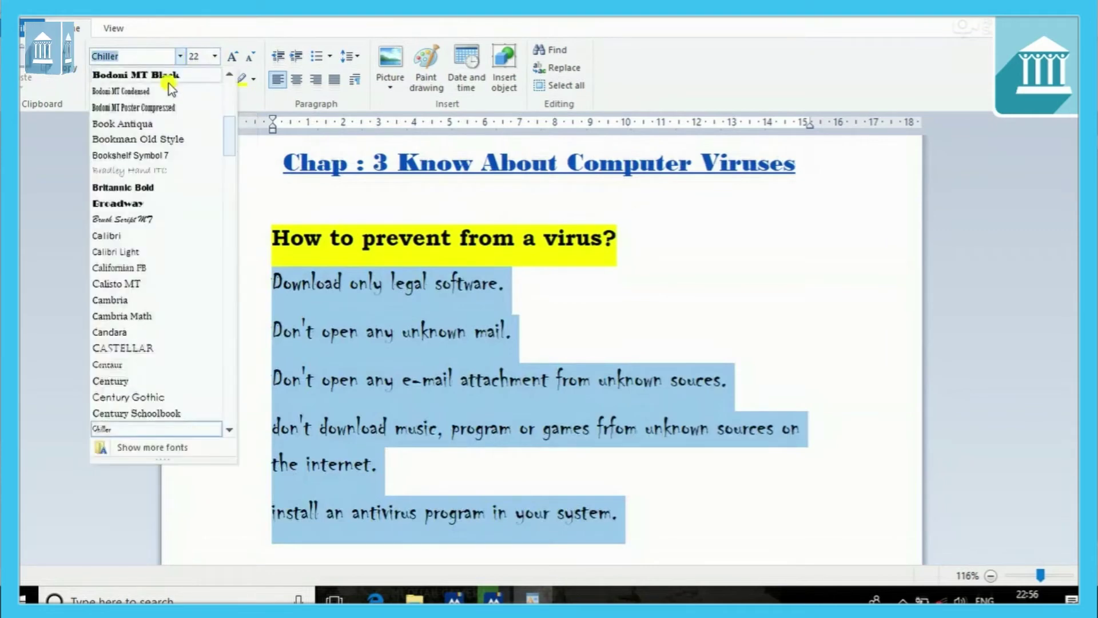
left_click(136, 218)
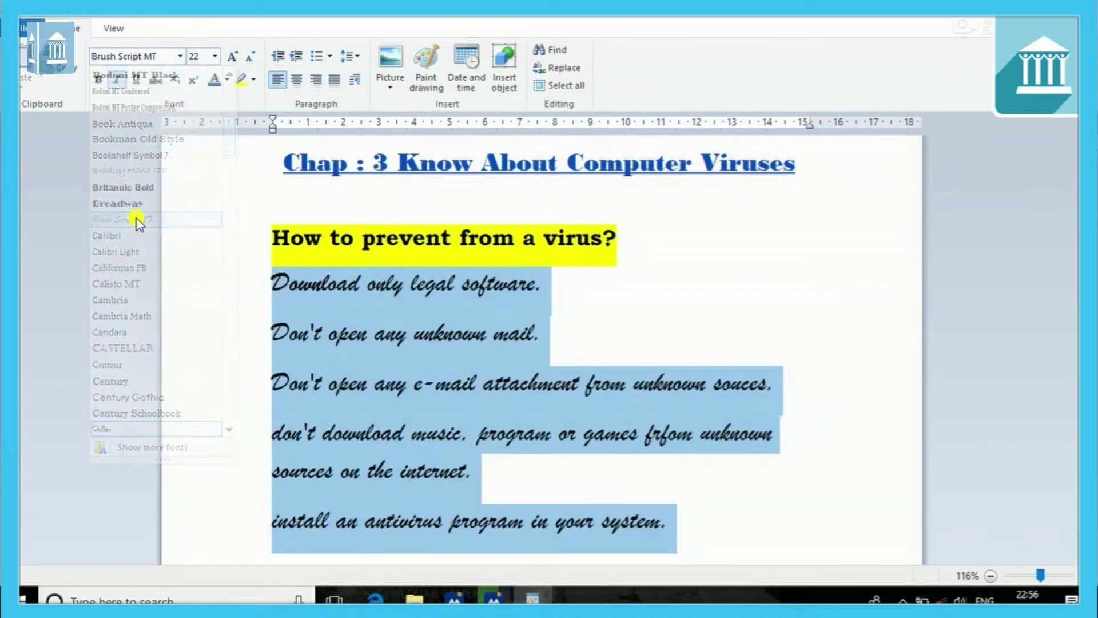
left_click(178, 56)
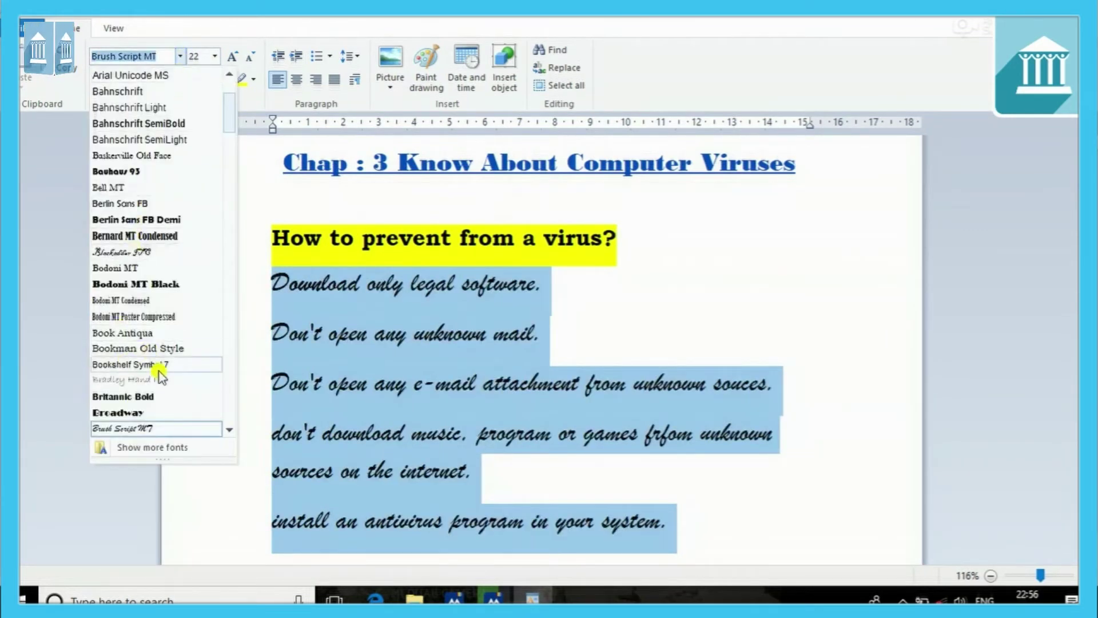
scroll(143, 369, "down", 2)
left_click(155, 284)
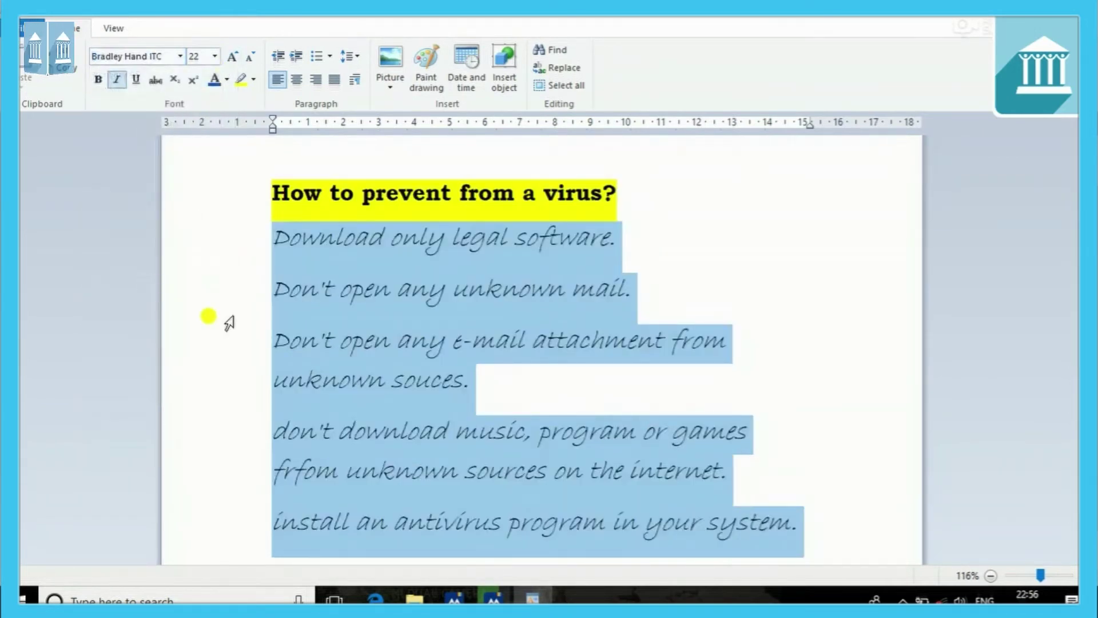
scroll(234, 314, "up", 1)
scroll(416, 360, "down", 1)
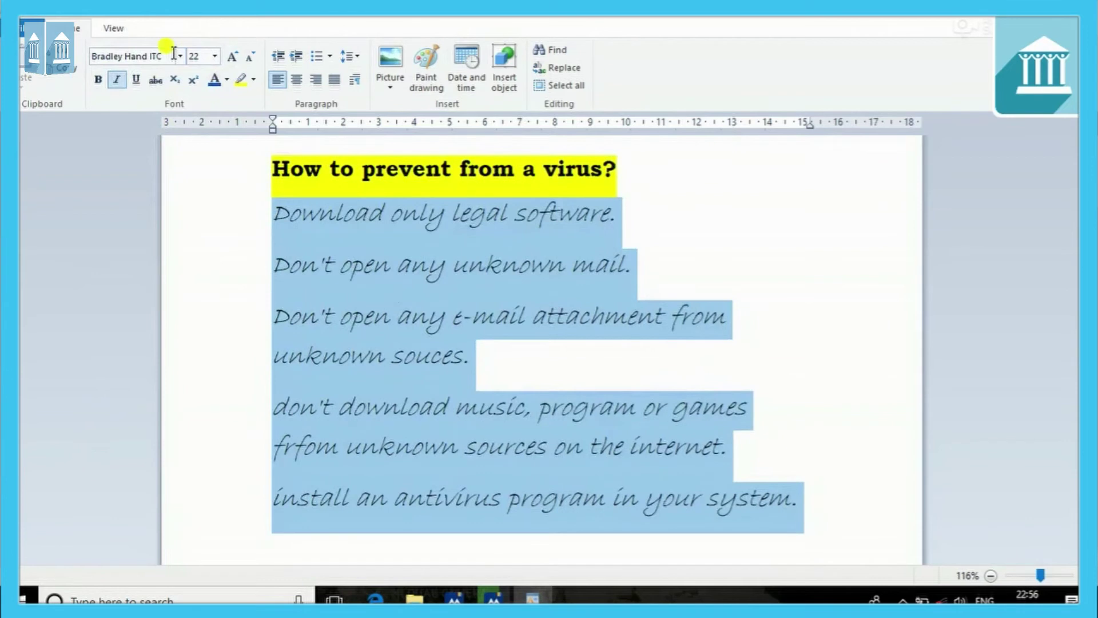
left_click(215, 56)
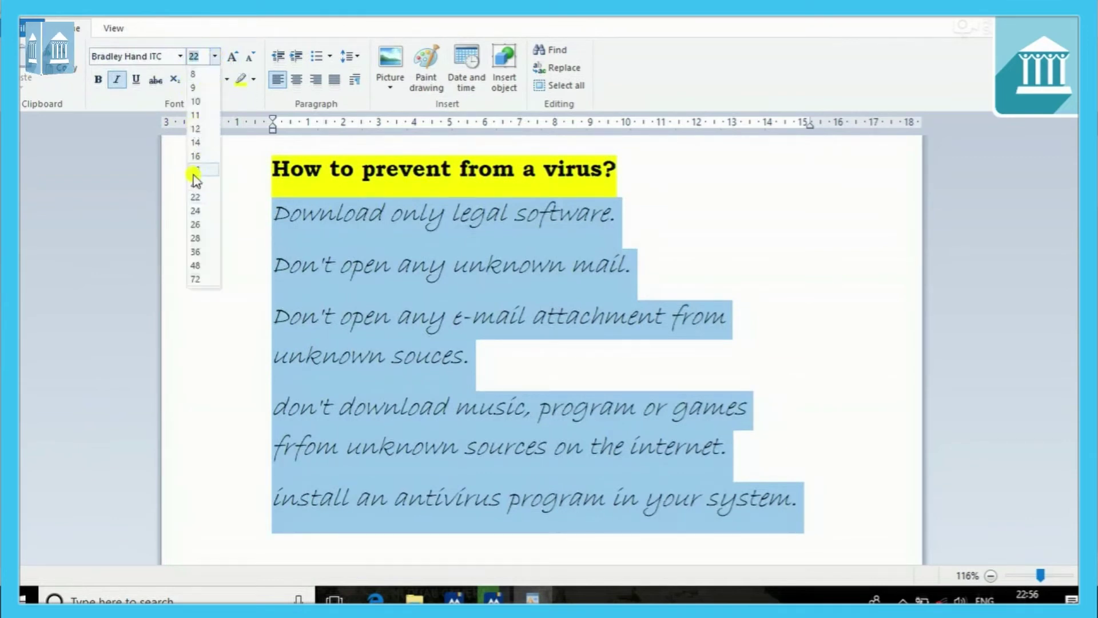
left_click(196, 163)
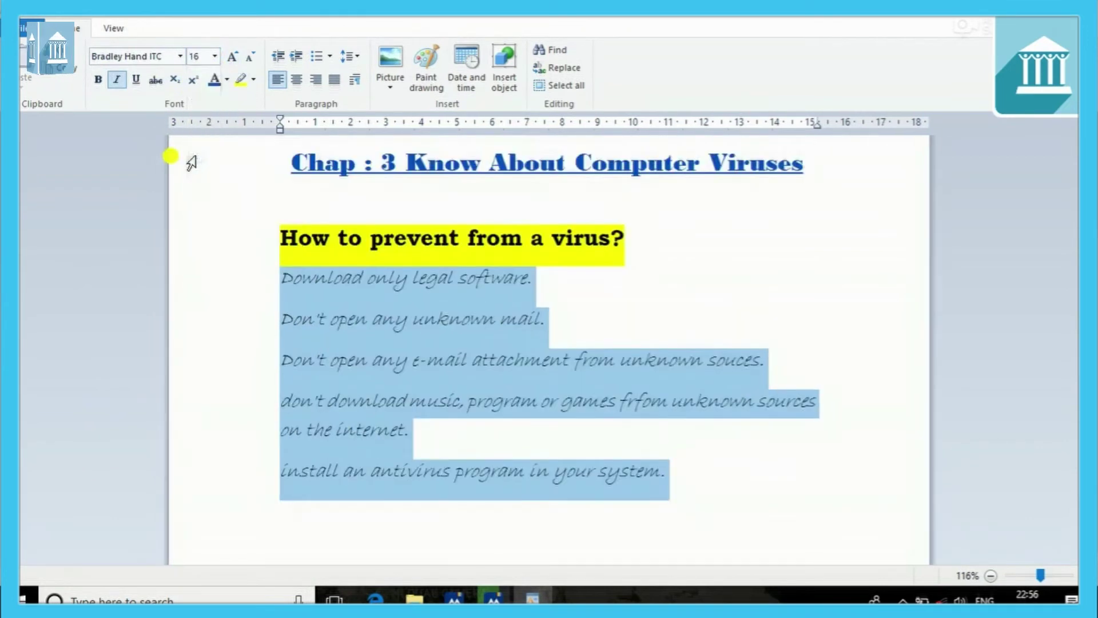
left_click(335, 312)
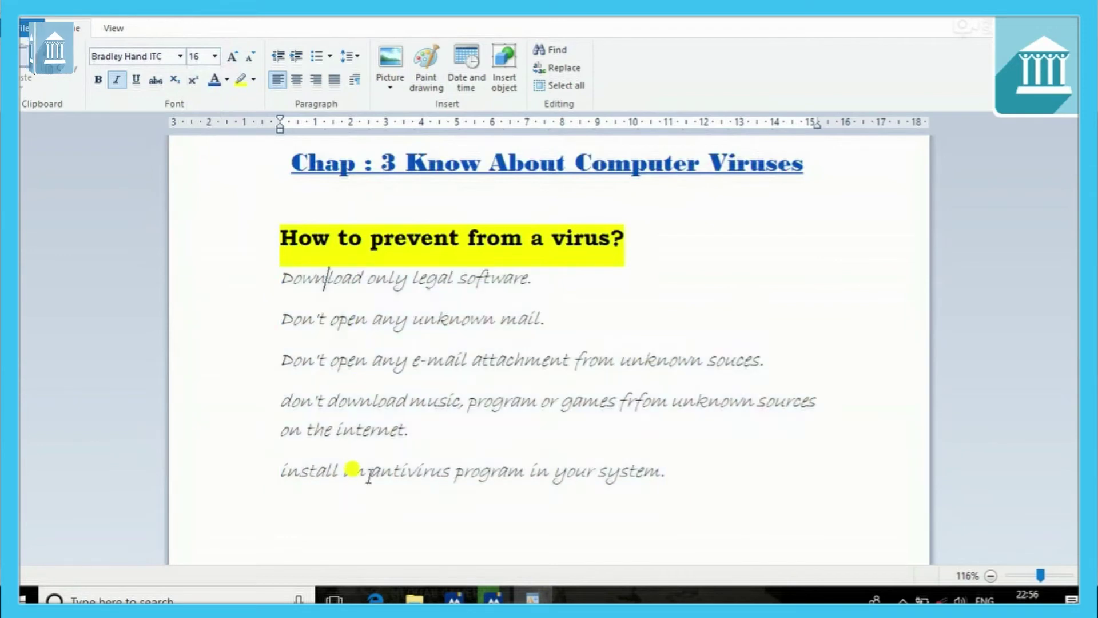
- Switch the five tips to Courier New and reselect them all
left_click_drag(272, 284, 553, 489)
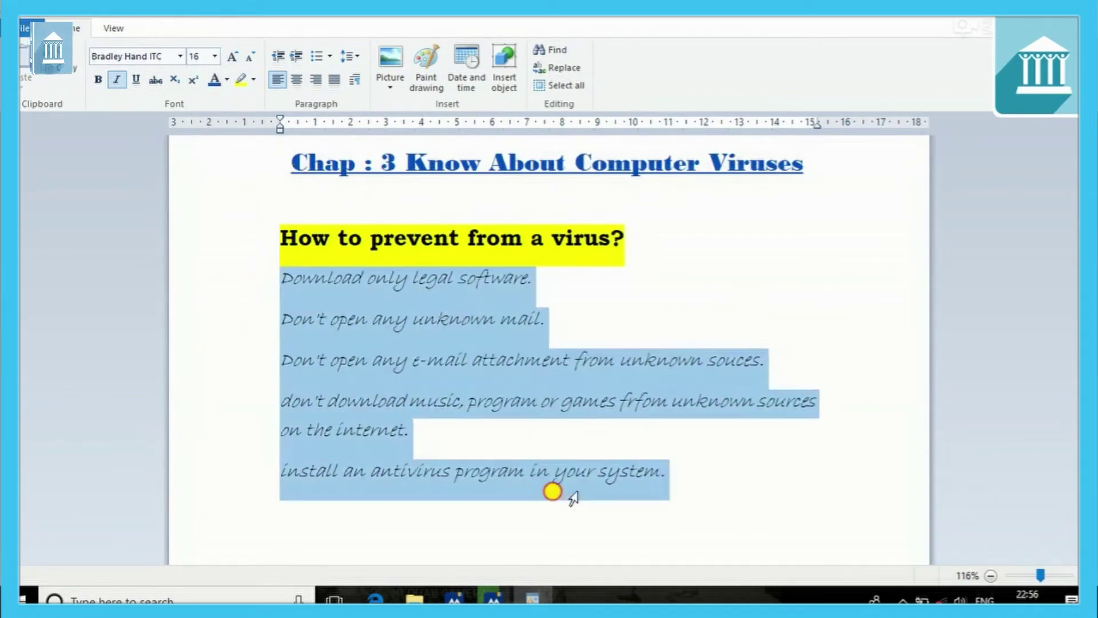
left_click(180, 57)
scroll(137, 389, "down", 4)
scroll(149, 420, "down", 2)
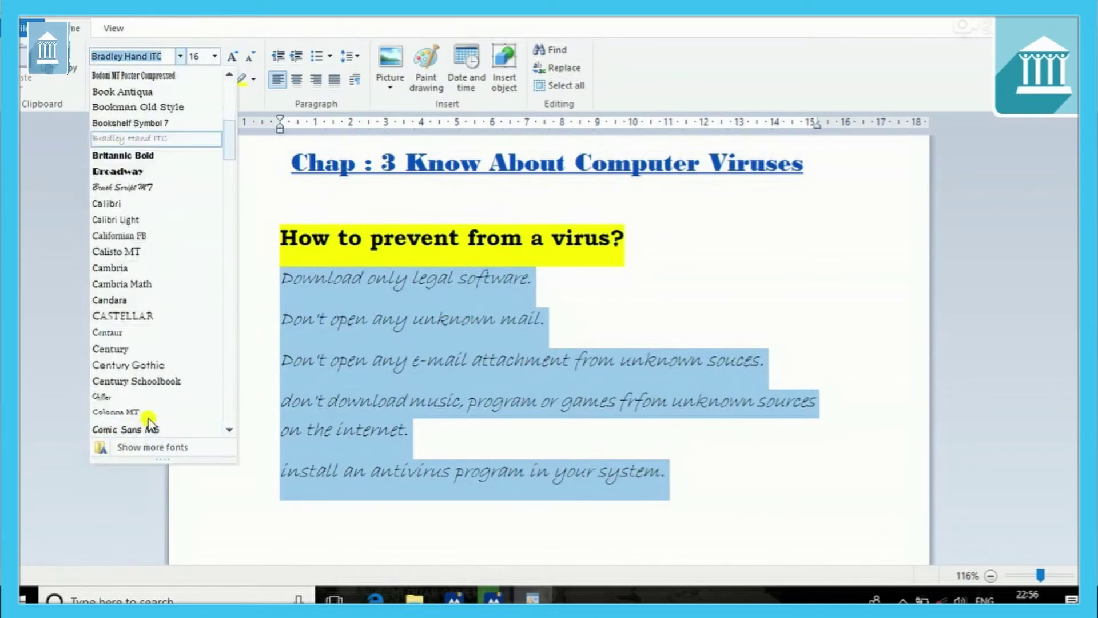
scroll(149, 422, "down", 2)
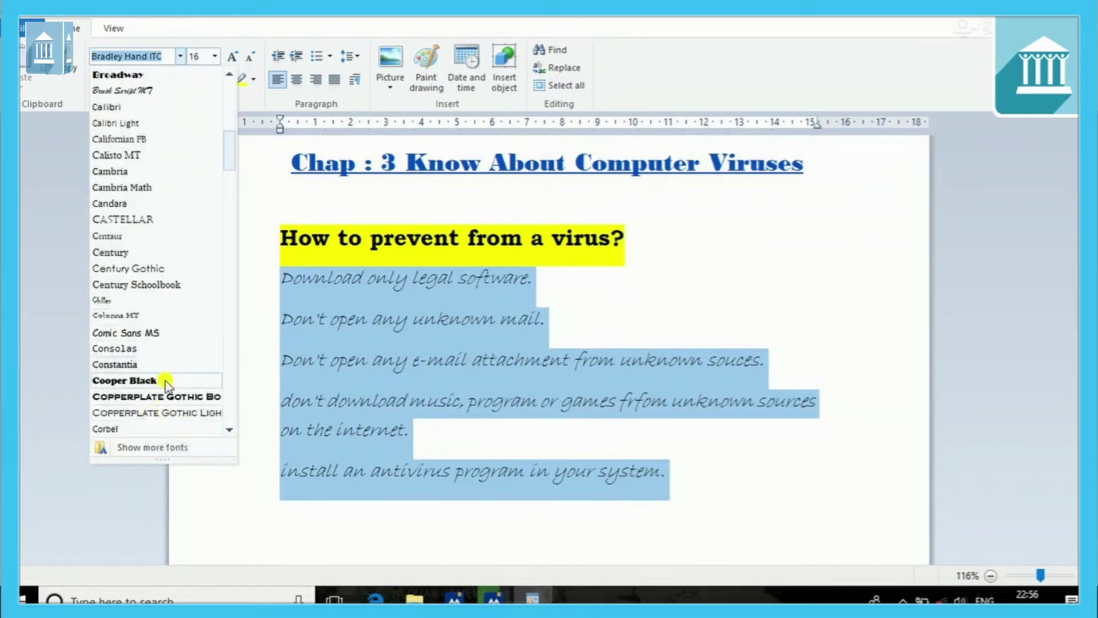
scroll(165, 382, "down", 4)
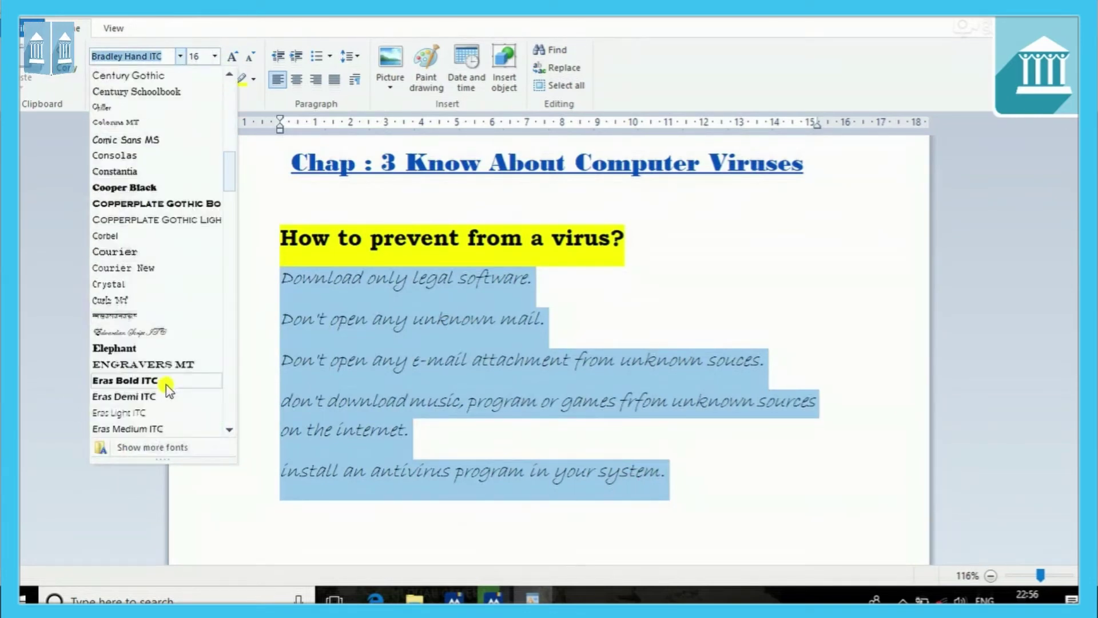
left_click(138, 268)
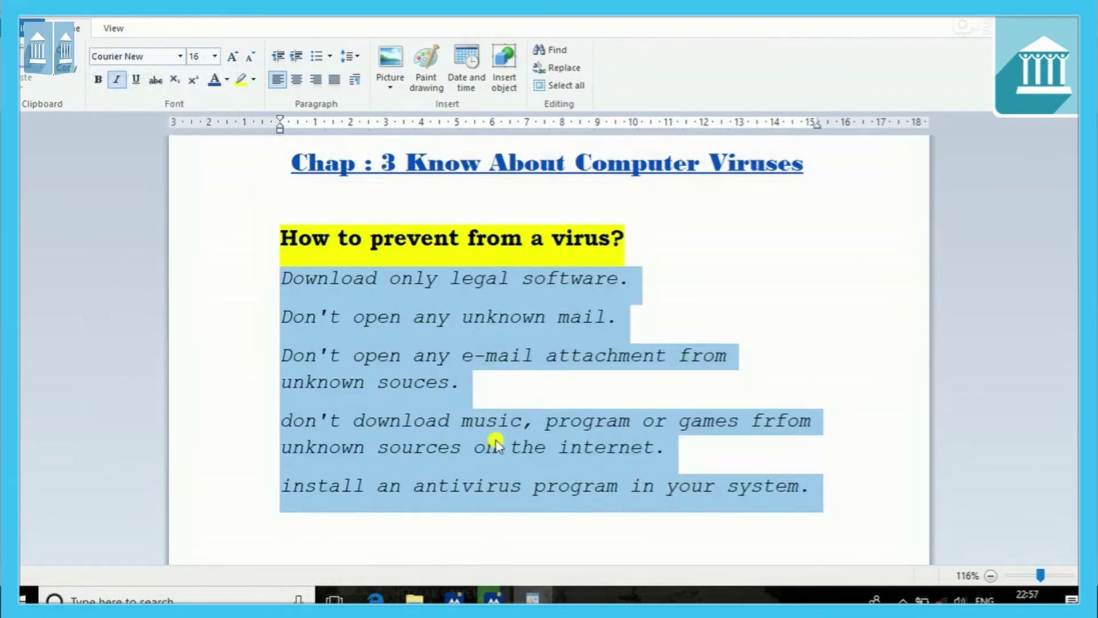
left_click(268, 299)
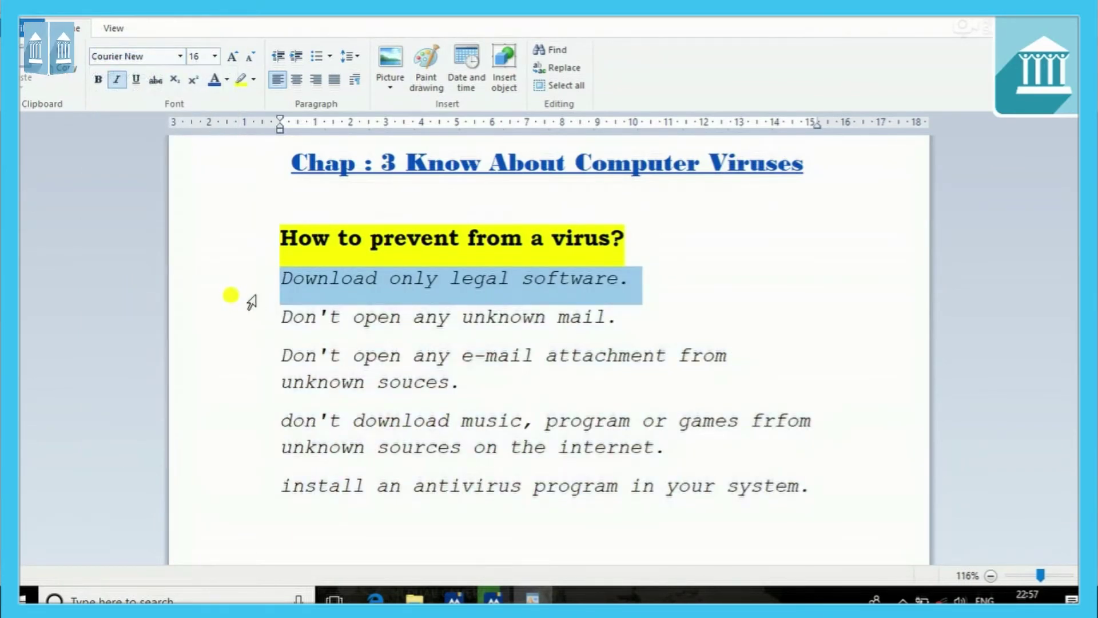
left_click(449, 523)
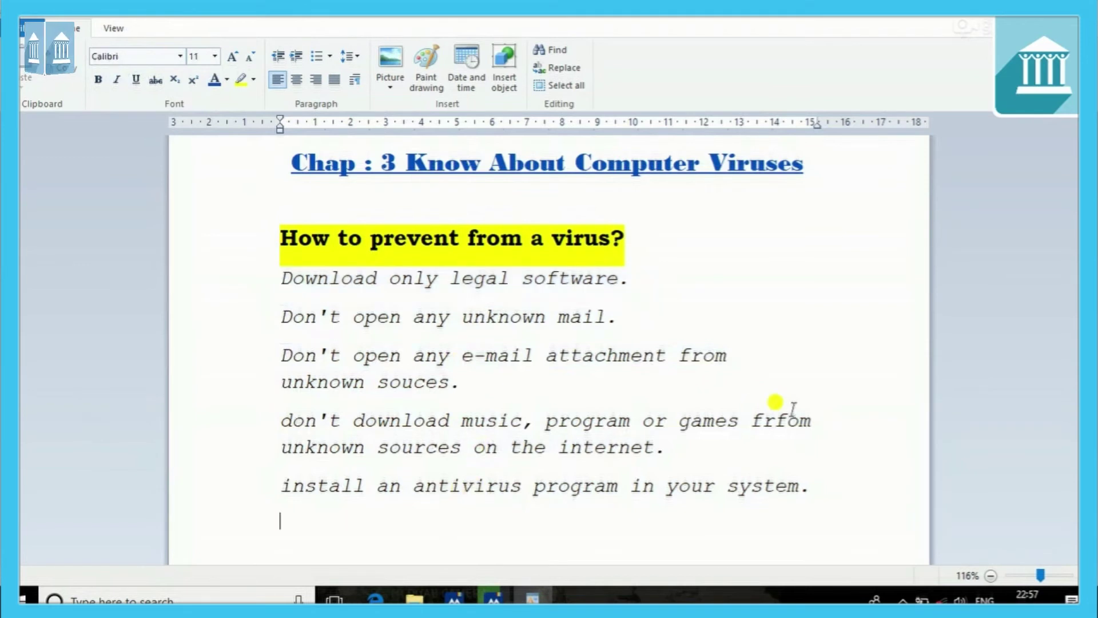
left_click_drag(268, 278, 810, 491)
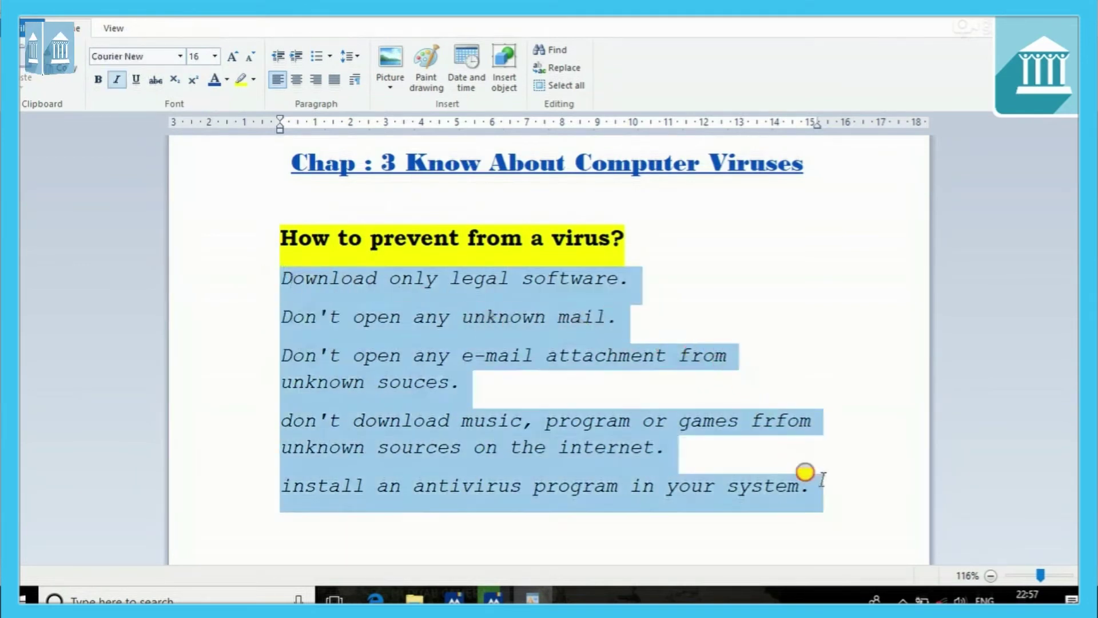
- Try numbered, lowercase and uppercase lettered, and roman numeral list styles on the tips, then remove the list
left_click(331, 58)
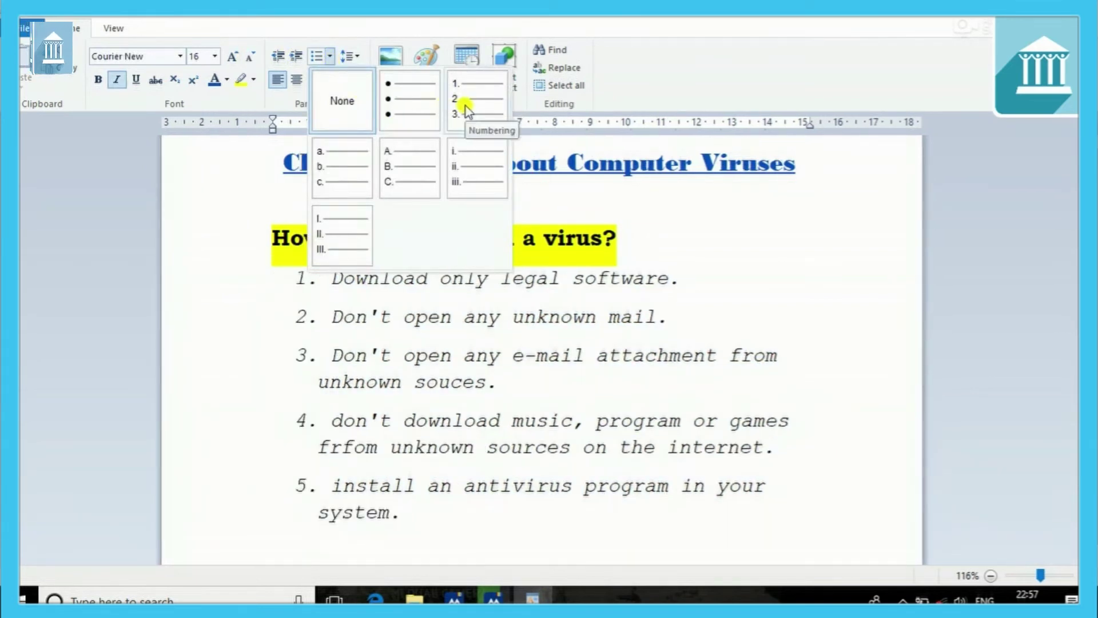
left_click(467, 109)
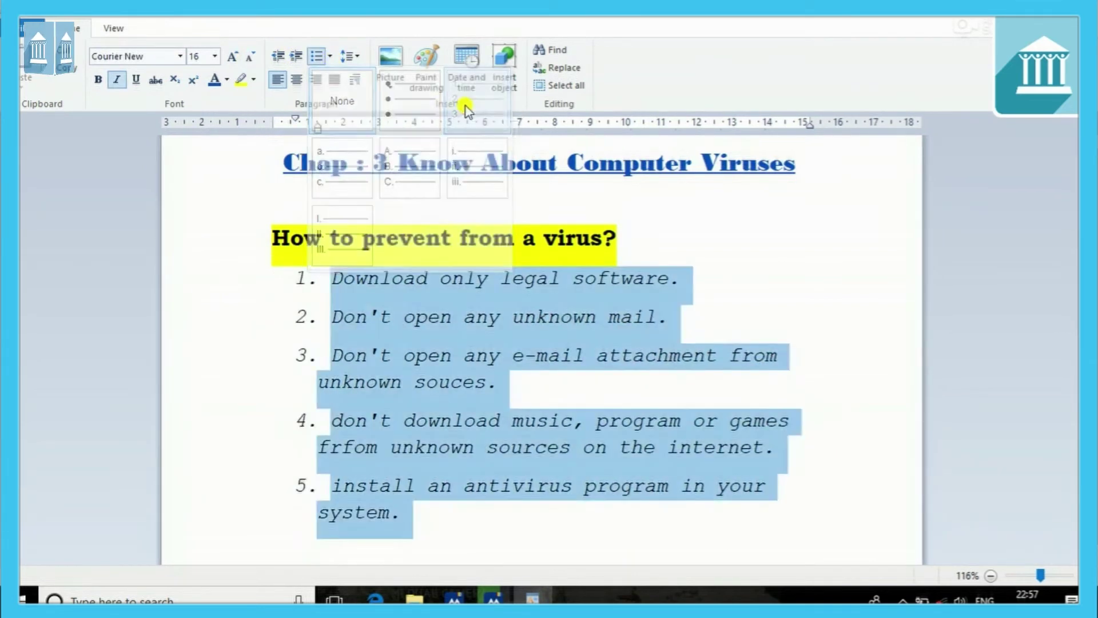
left_click(332, 58)
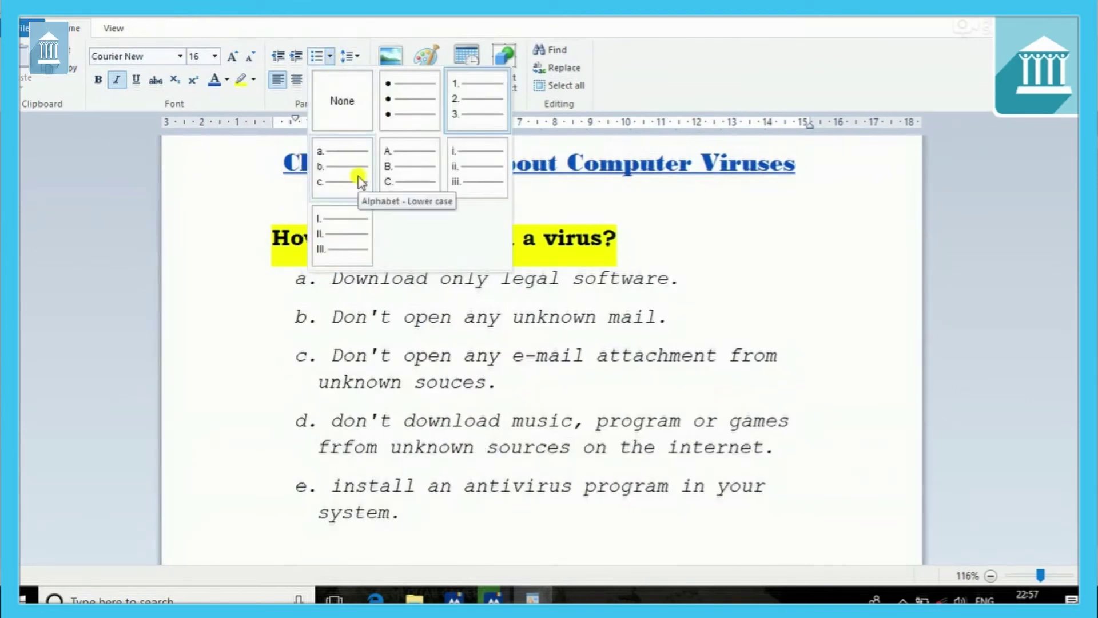
left_click(356, 172)
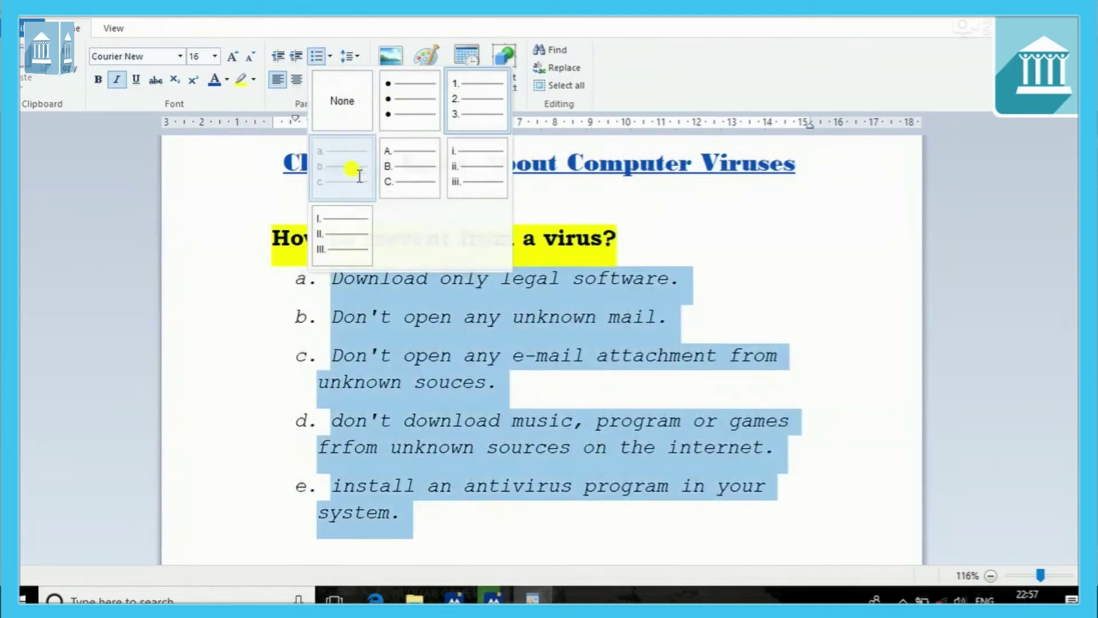
left_click(330, 56)
left_click(409, 182)
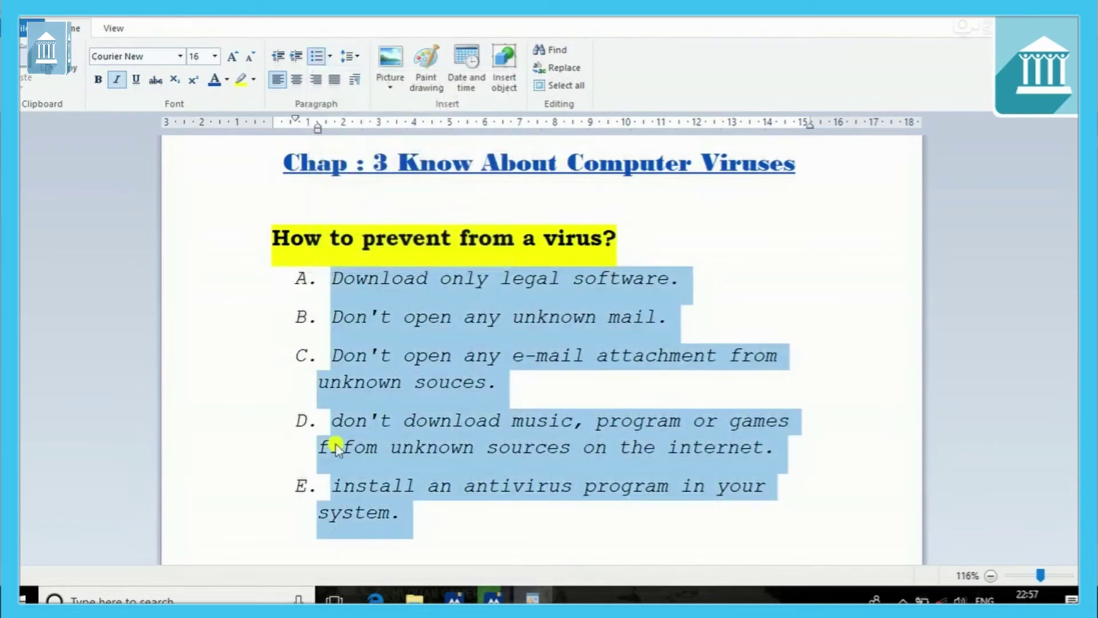
left_click(331, 56)
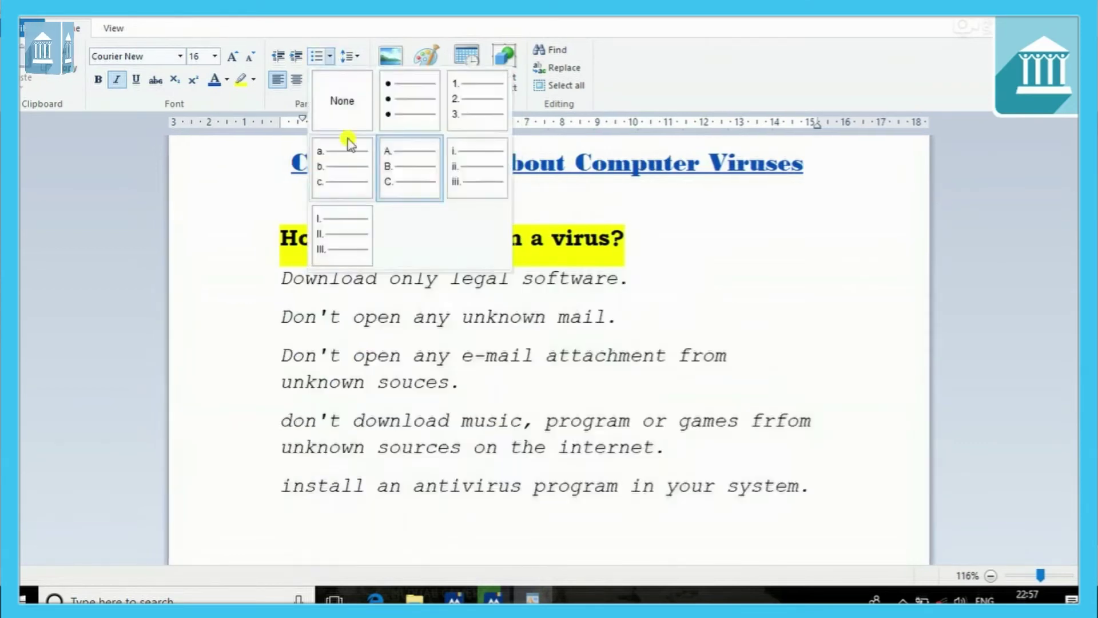
left_click(460, 182)
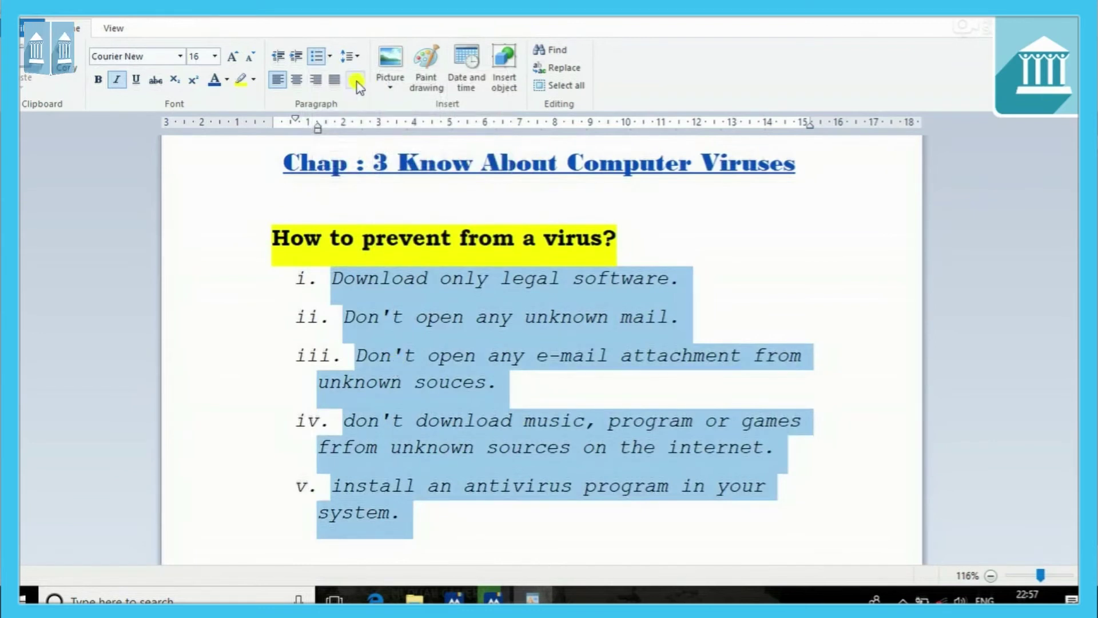
left_click(350, 56)
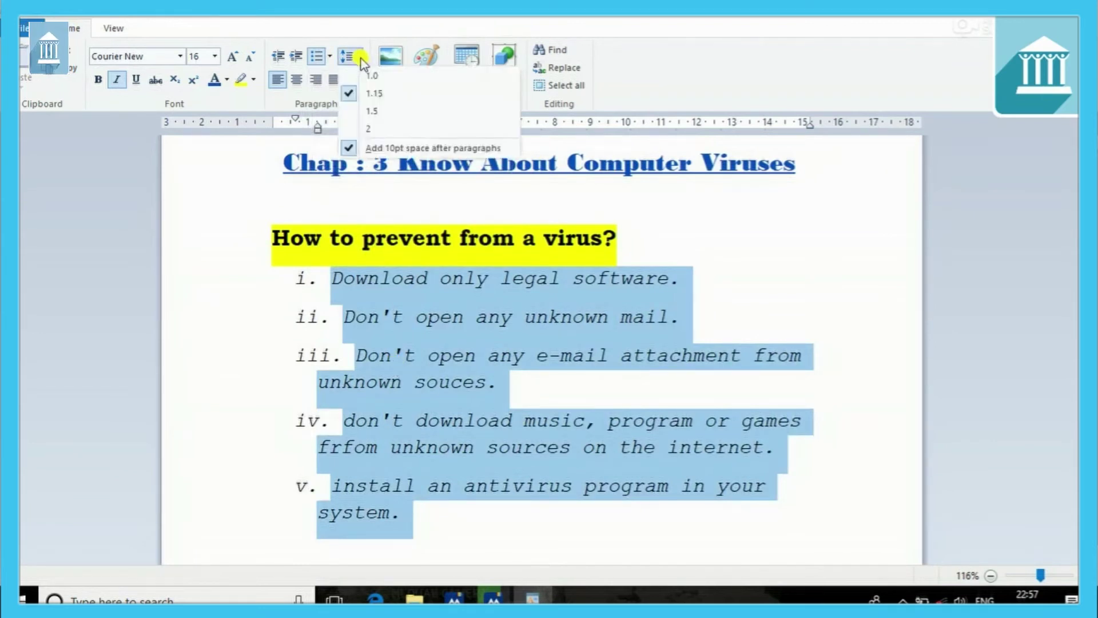
left_click(330, 56)
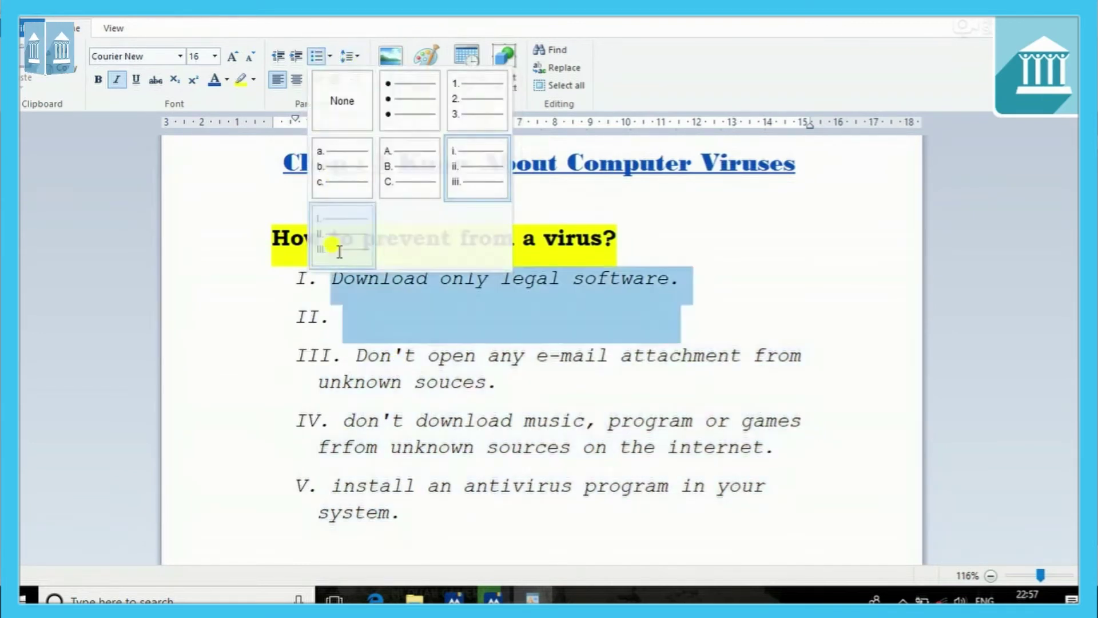
left_click(339, 251)
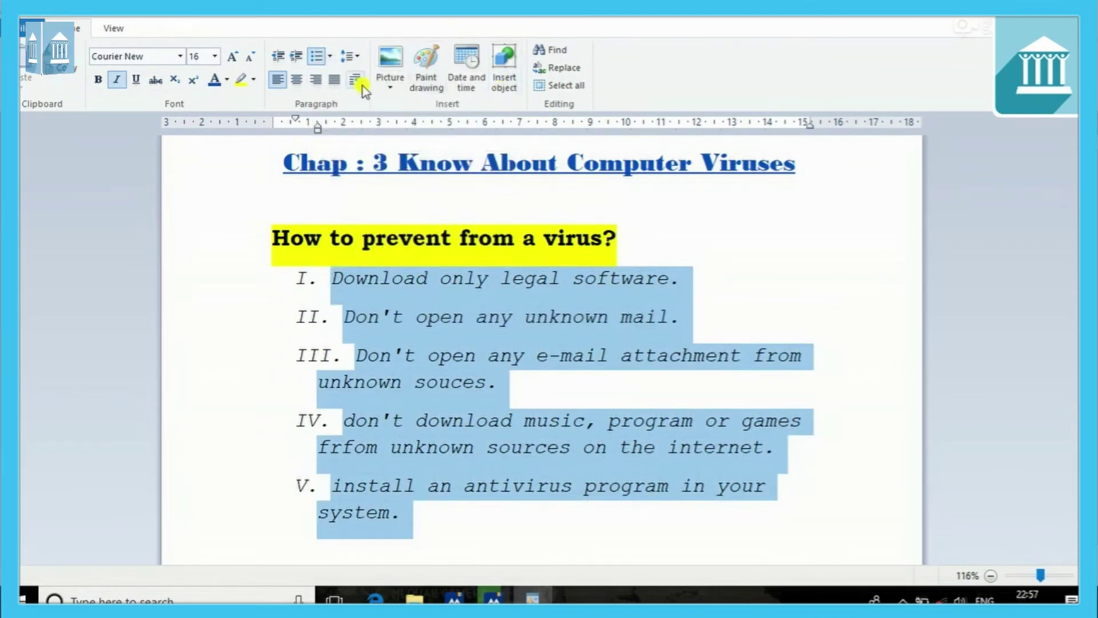
left_click(316, 56)
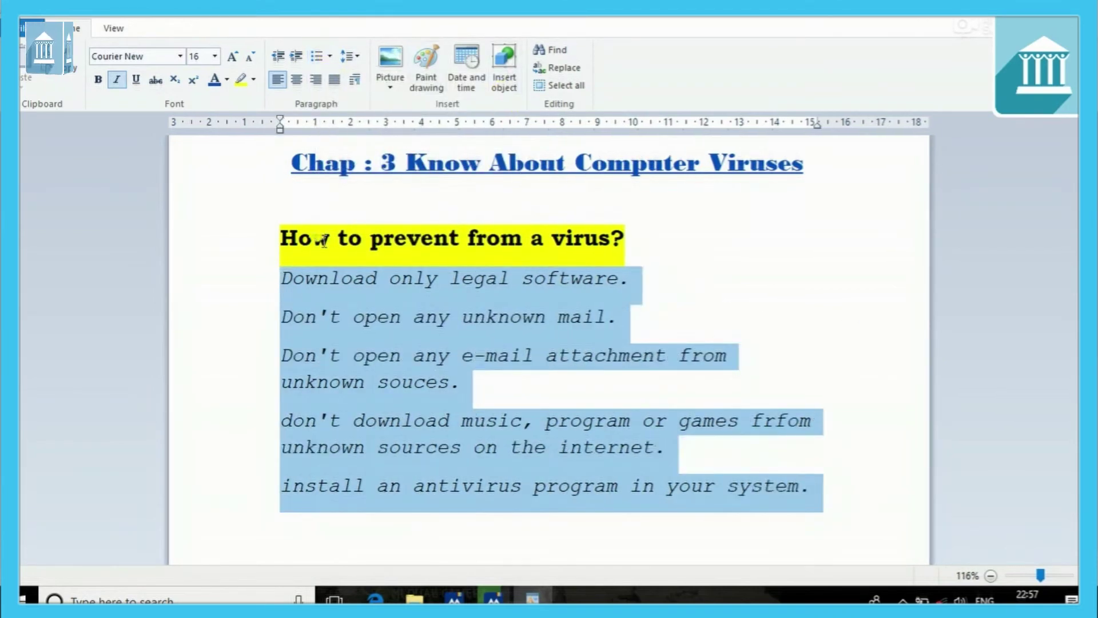
- Format the tips as a filled-bullet list and put the caret after the last tip
left_click(336, 57)
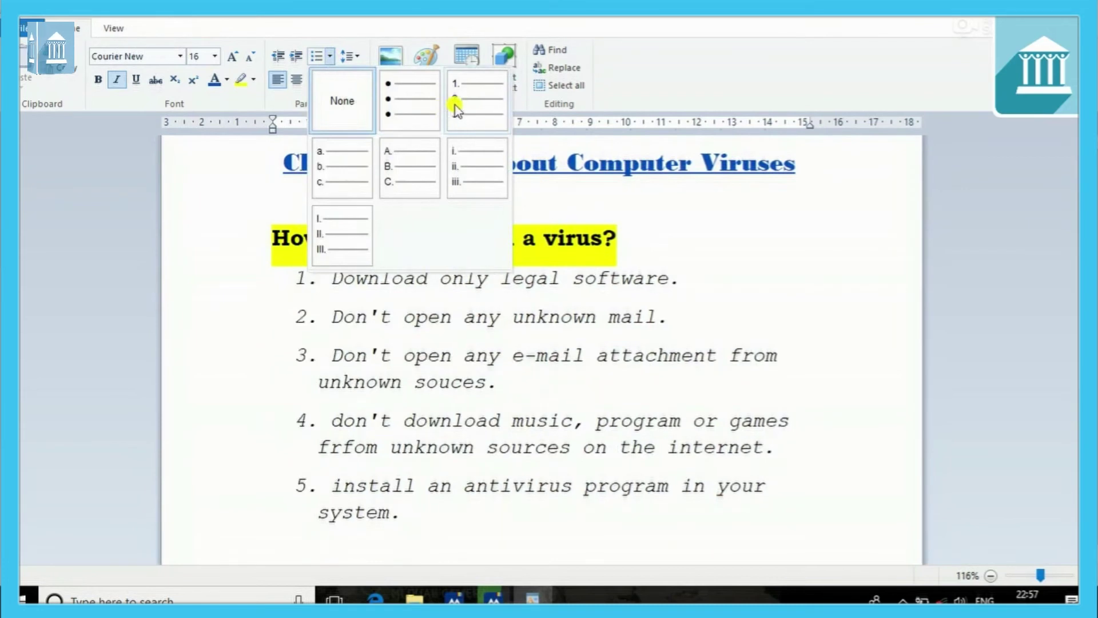
left_click(455, 106)
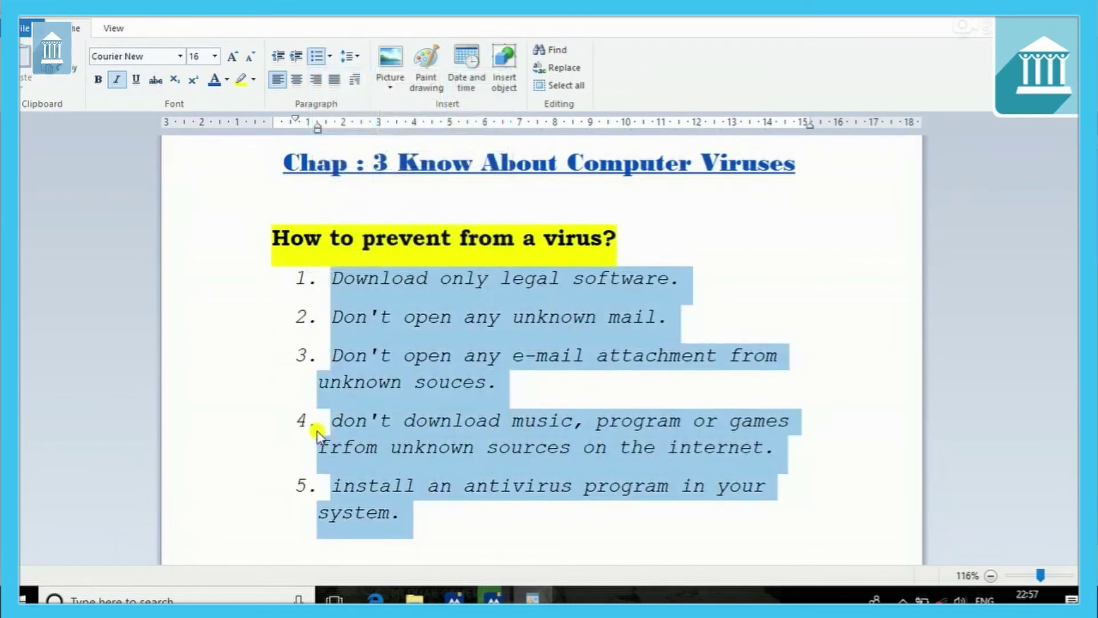
left_click(330, 56)
left_click(412, 99)
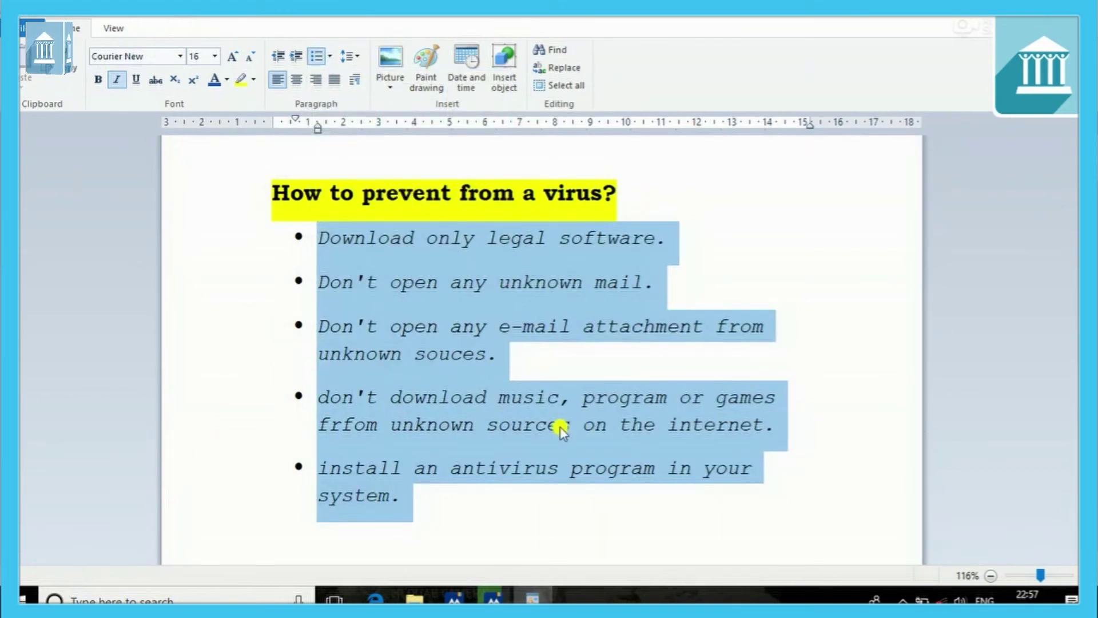
left_click(451, 507)
- Remove the empty sixth bullet and select the five bulleted tips
key("Return")
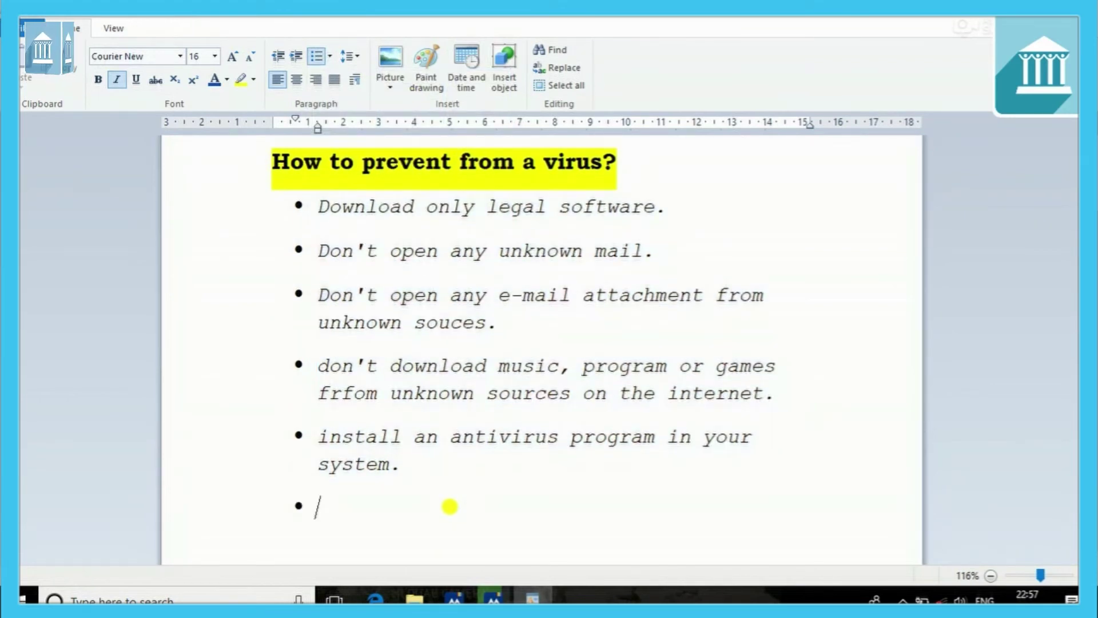
key("BackSpace")
key("BackSpace")
scroll(326, 448, "up", 2)
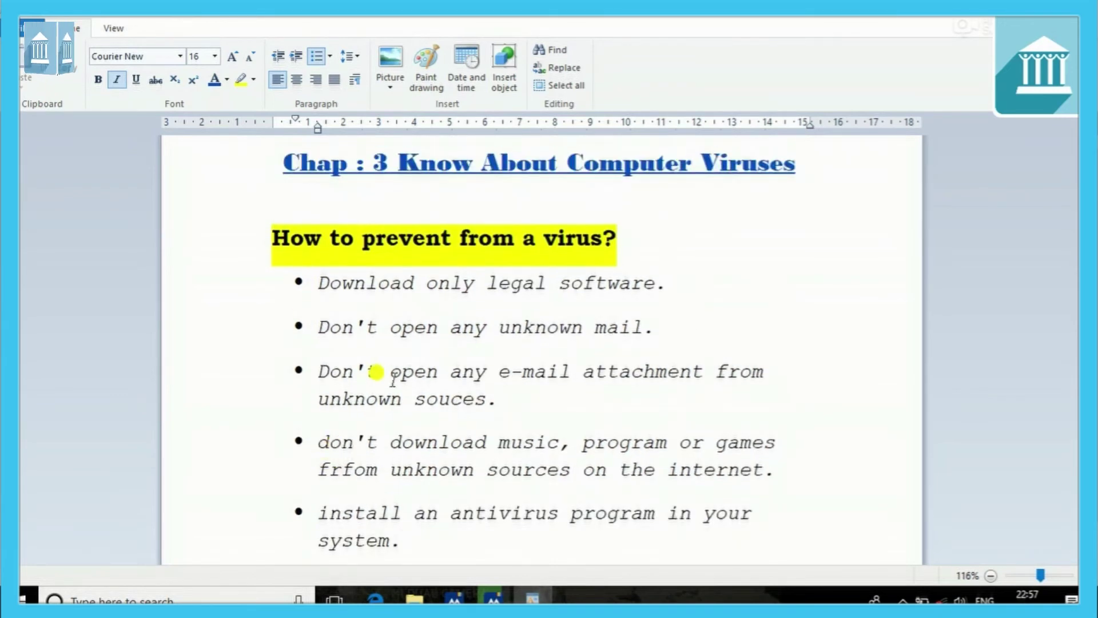
left_click(274, 295)
left_click(341, 285)
scroll(629, 312, "down", 1)
scroll(532, 320, "up", 1)
scroll(529, 319, "down", 1)
mouse_move(228, 252)
left_mouse_down()
mouse_move(277, 252)
mouse_move(449, 478)
mouse_move(454, 510)
left_mouse_up()
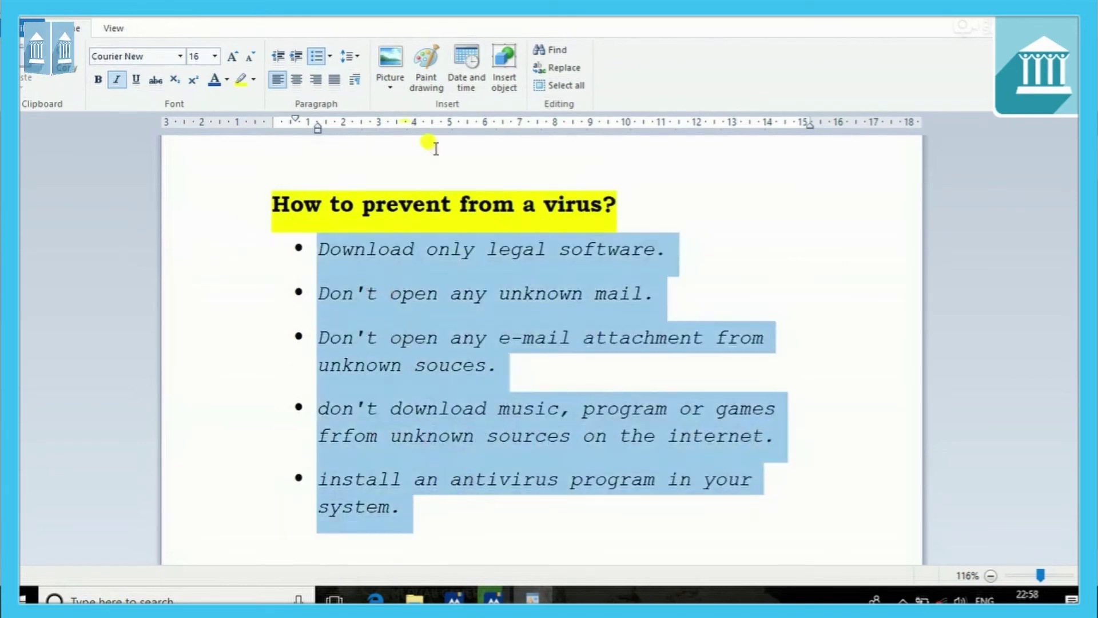
- Try double, 1.5, 1.15 and single line spacing on the selected bullets
left_click(350, 56)
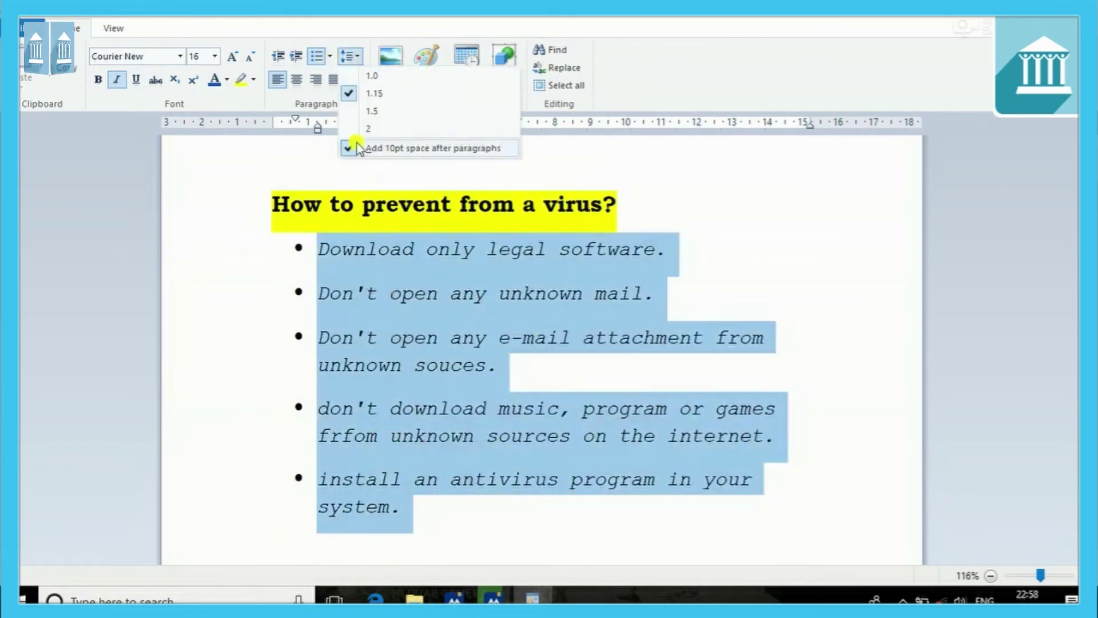
left_click(369, 132)
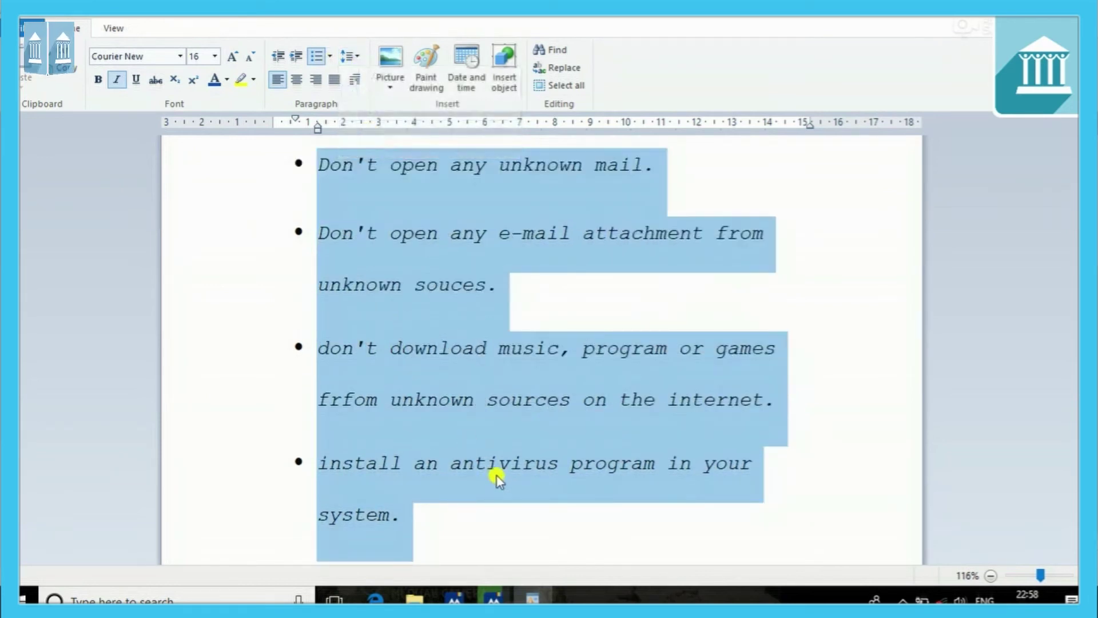
scroll(501, 476, "up", 3)
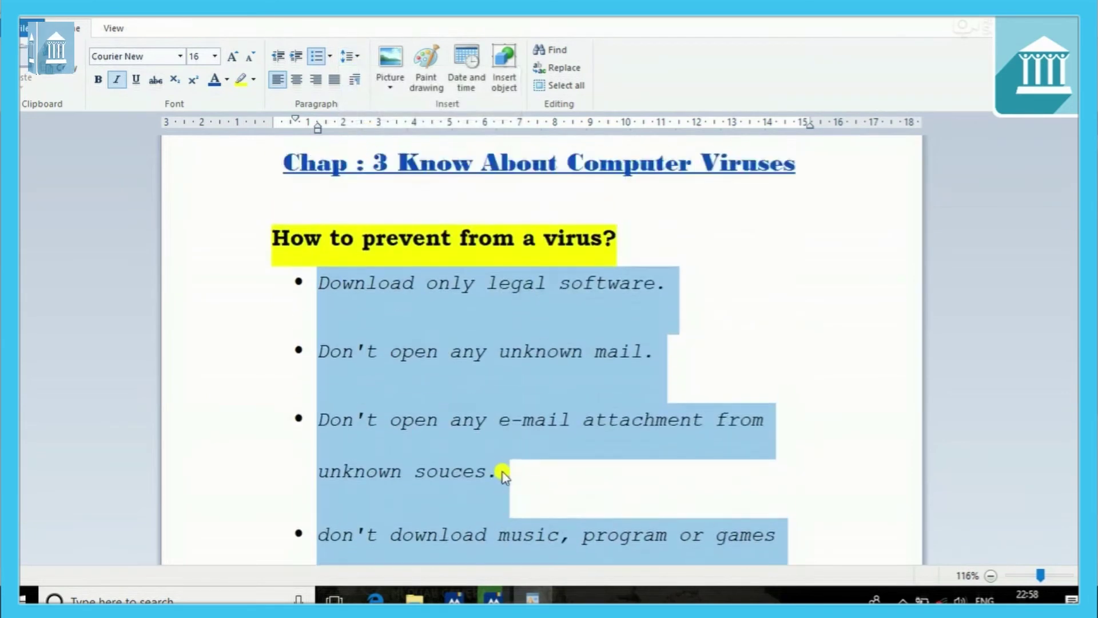
left_click(350, 56)
left_click(364, 114)
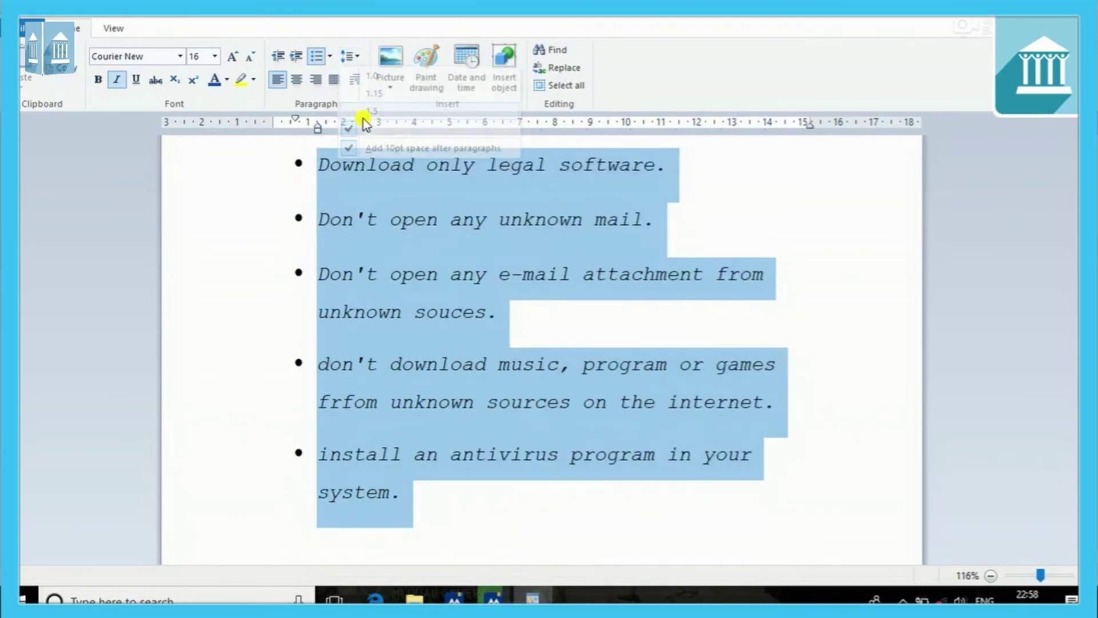
left_click(358, 55)
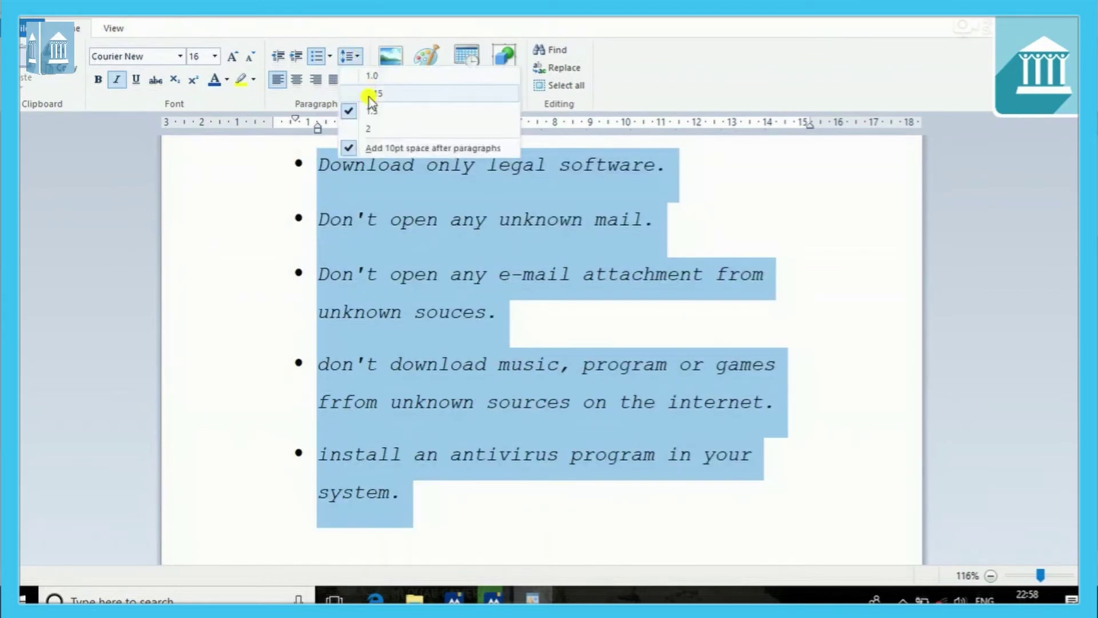
left_click(371, 96)
scroll(357, 400, "up", 3)
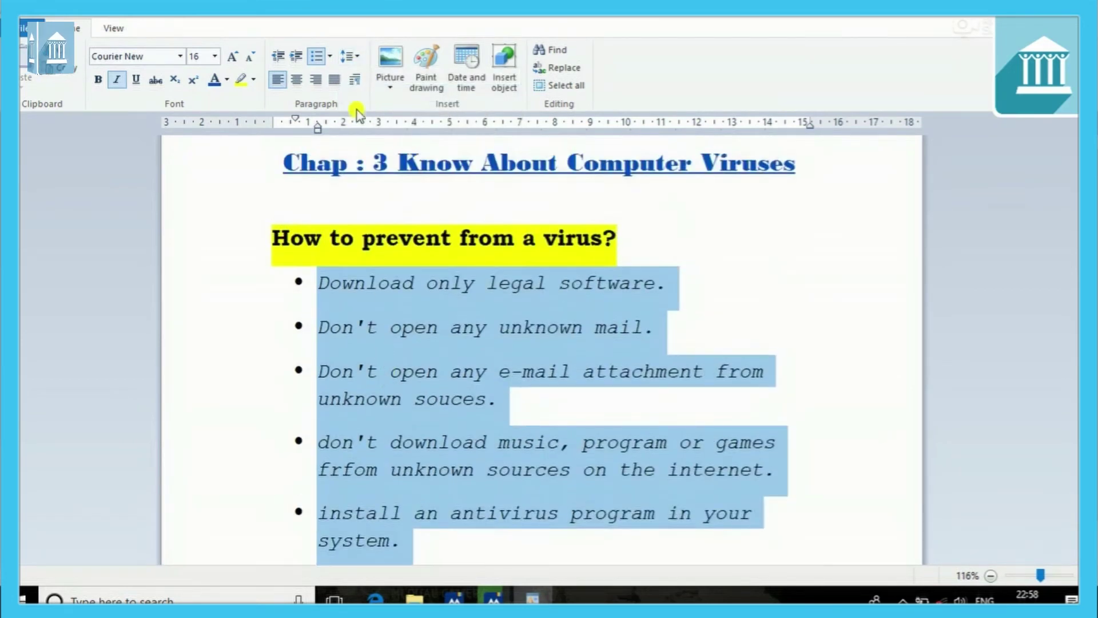
left_click(355, 60)
left_click(363, 73)
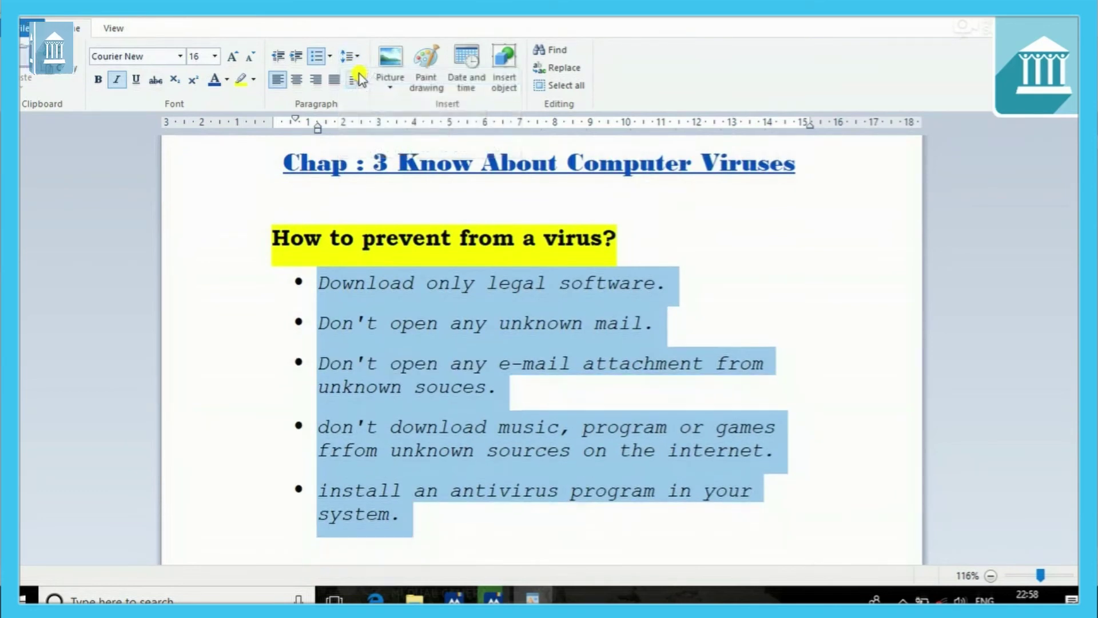
- Turn off 'Add 10pt space after paragraphs' and set the five bullets to 1.5 spacing
left_click(350, 56)
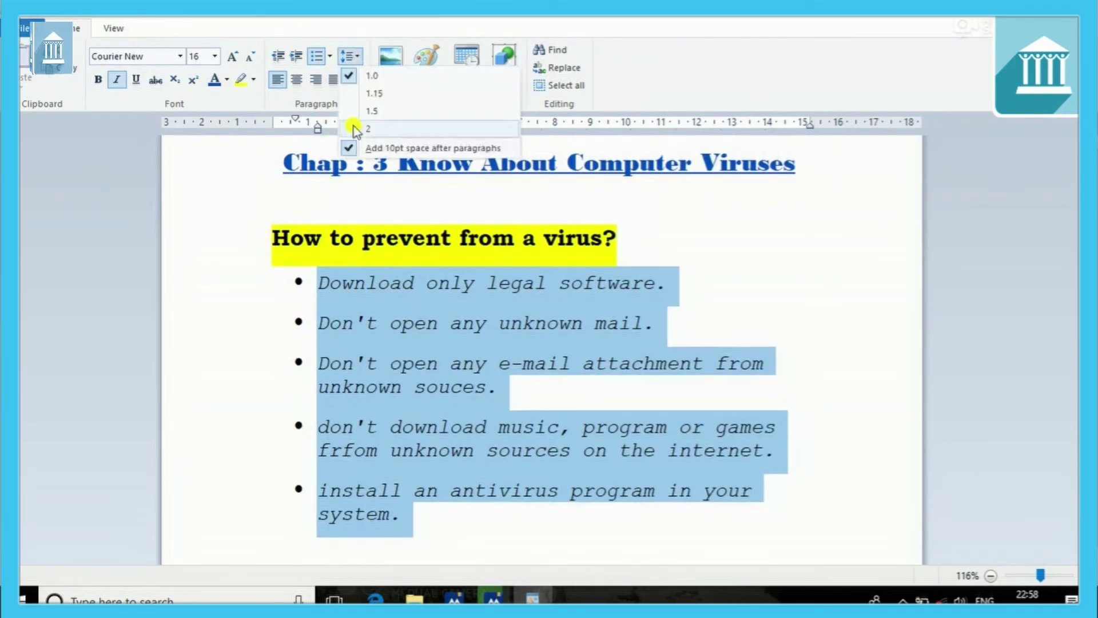
left_click(375, 148)
left_click(493, 487)
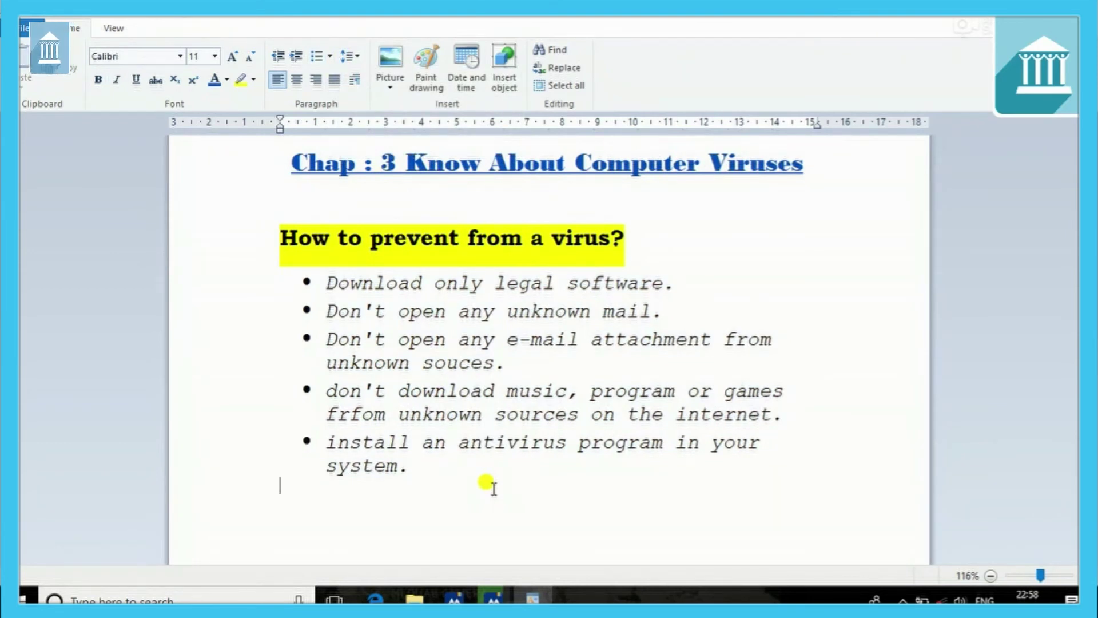
left_click_drag(403, 465, 239, 279)
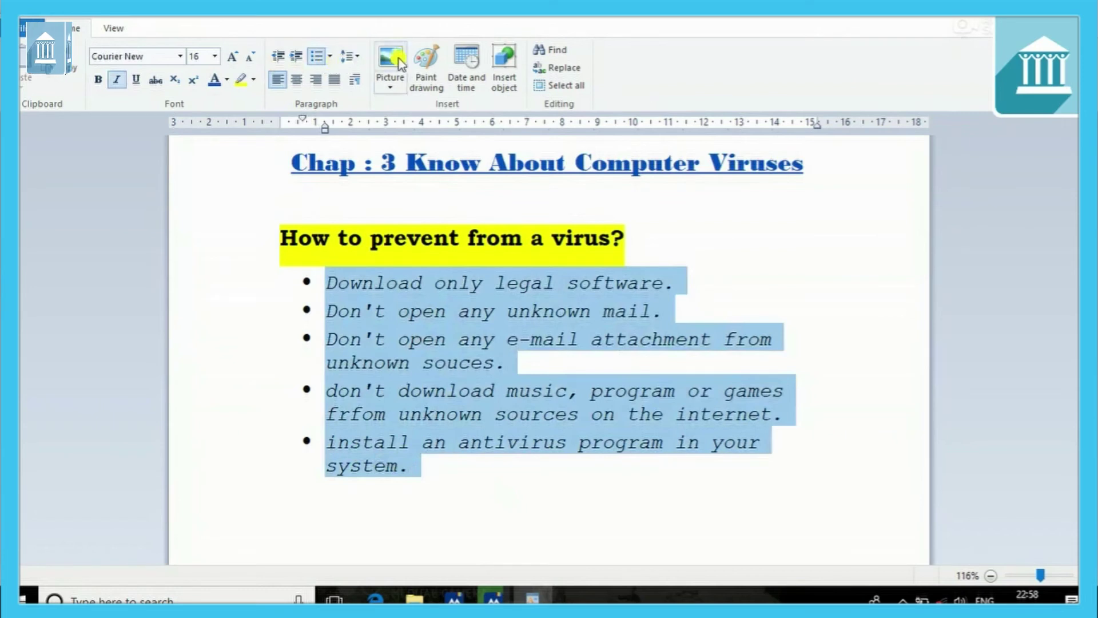
left_click(356, 57)
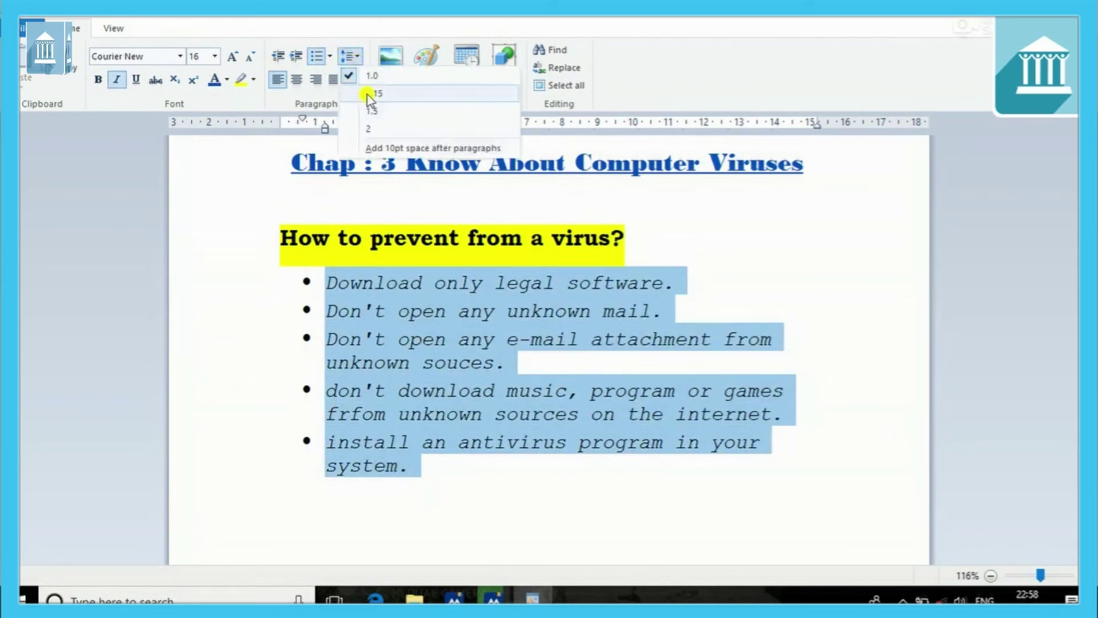
left_click(368, 111)
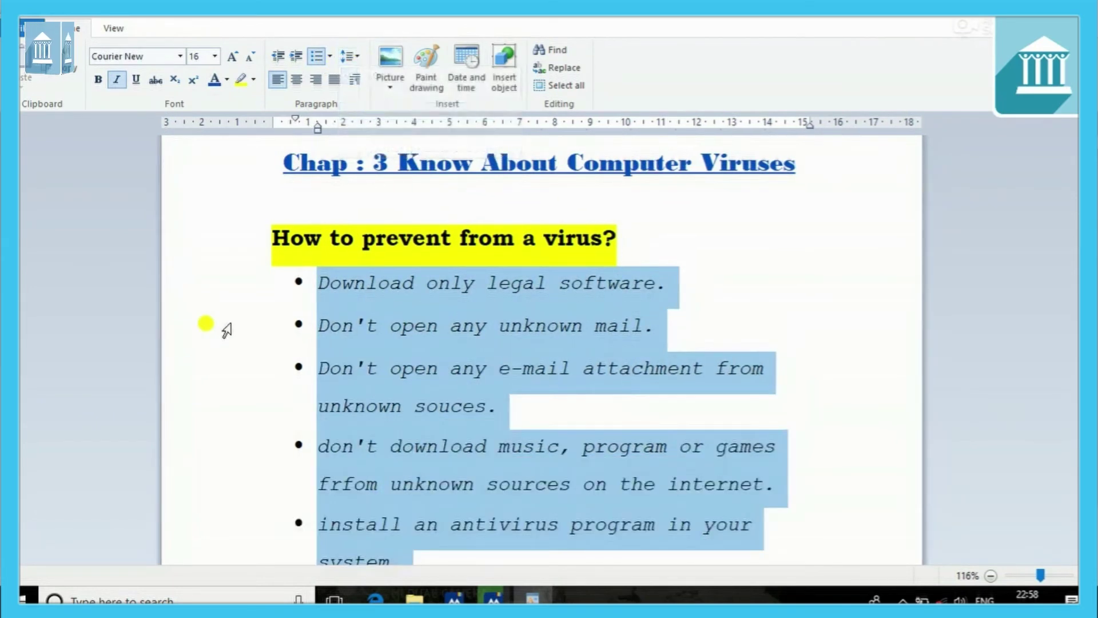
- Start a new unbulleted line after the last tip ending in 'system.'
left_click(223, 326)
scroll(252, 368, "down", 1)
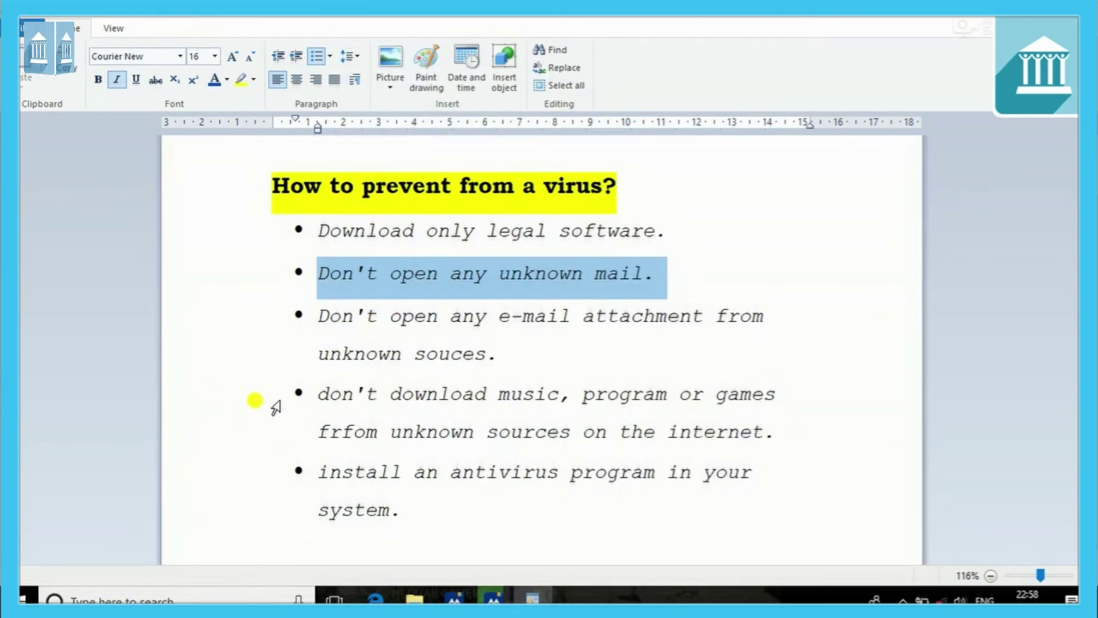
scroll(285, 224, "up", 1)
left_click(281, 191)
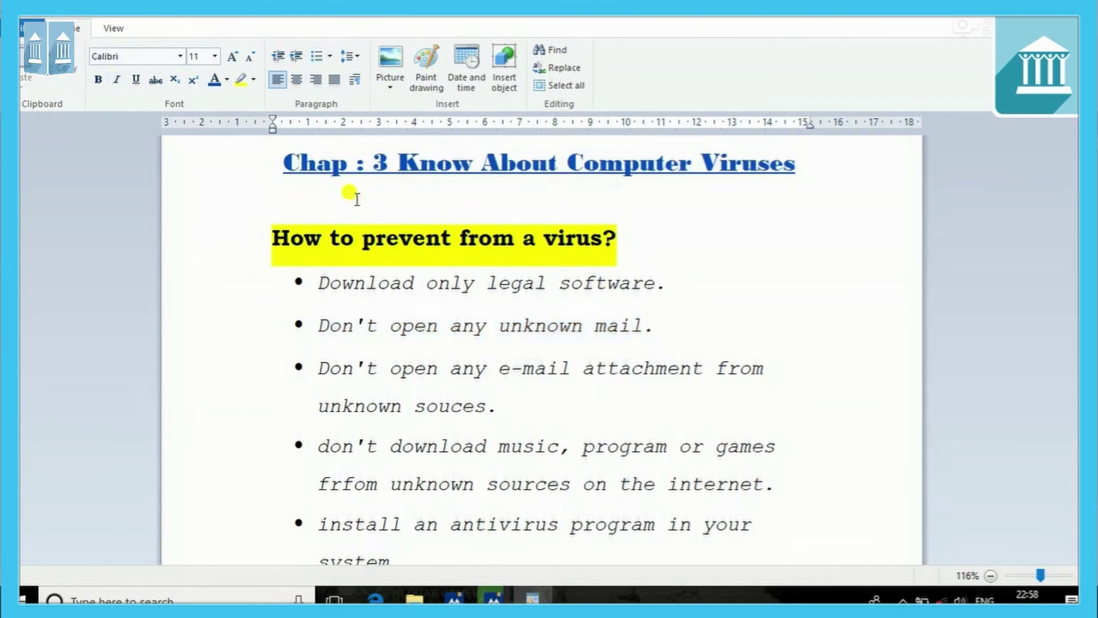
scroll(437, 315, "down", 1)
left_click(435, 511)
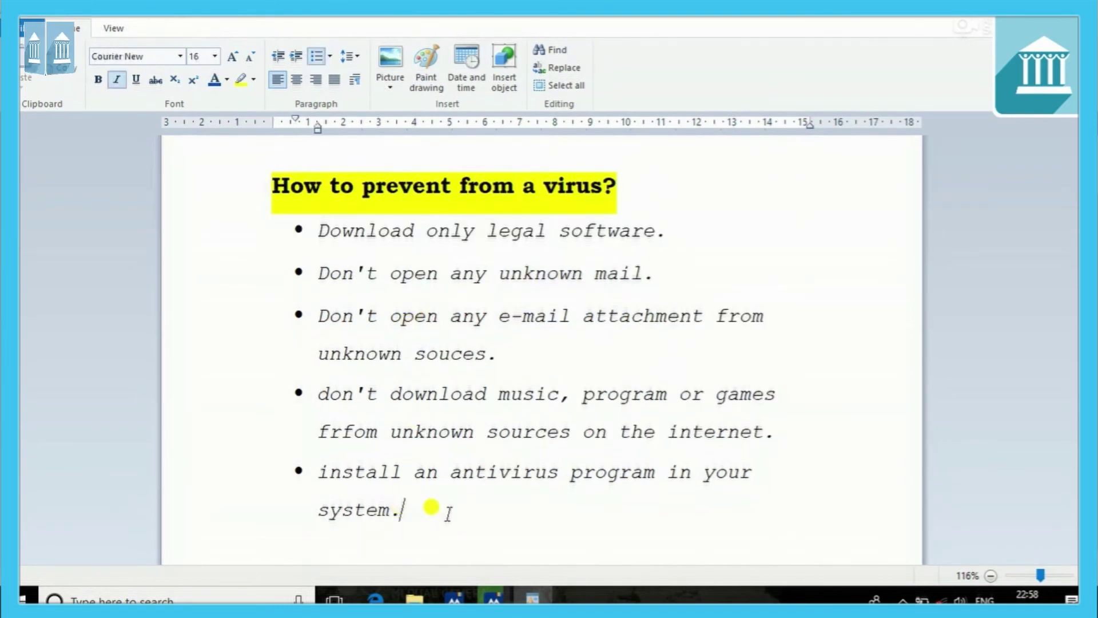
key("Return")
key("Return")
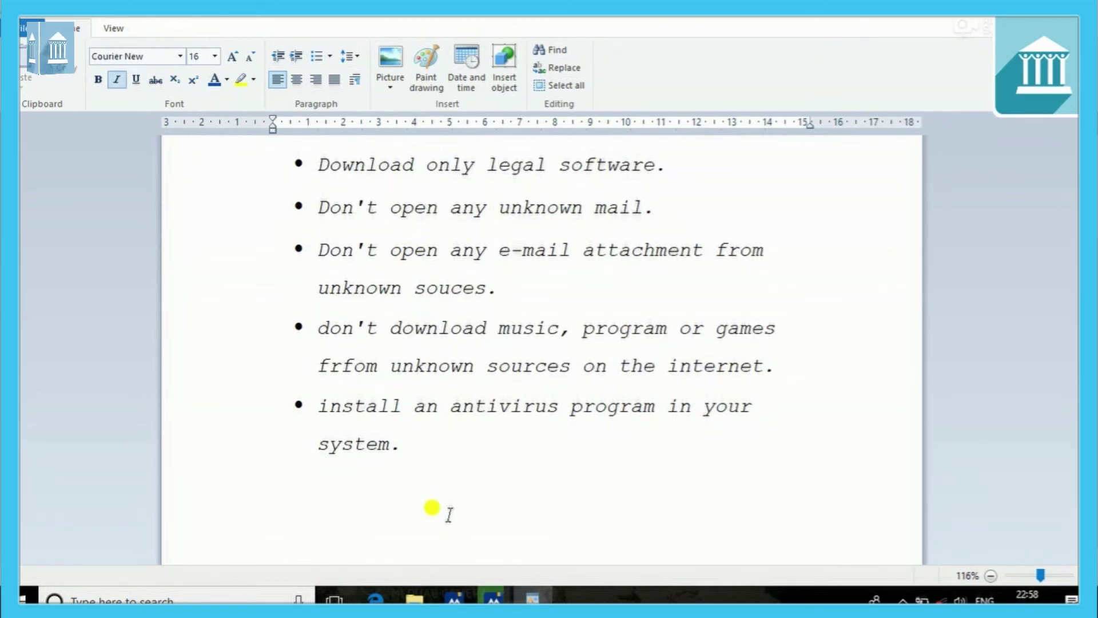
- Type H2O below the list and try the 2 as subscript, then revert it
type("h")
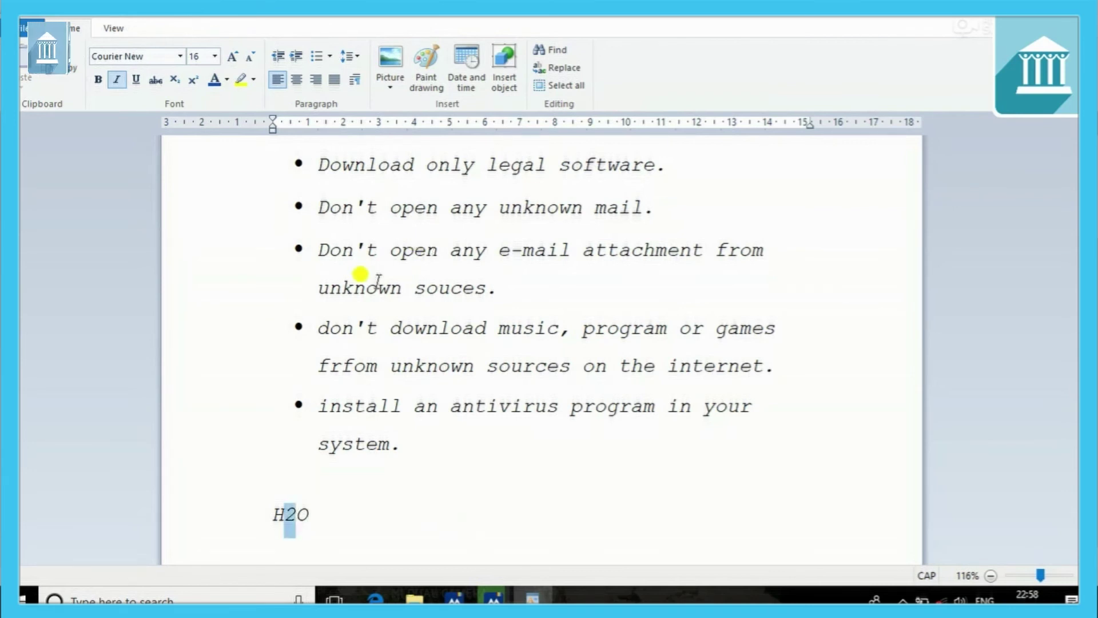
left_click(177, 85)
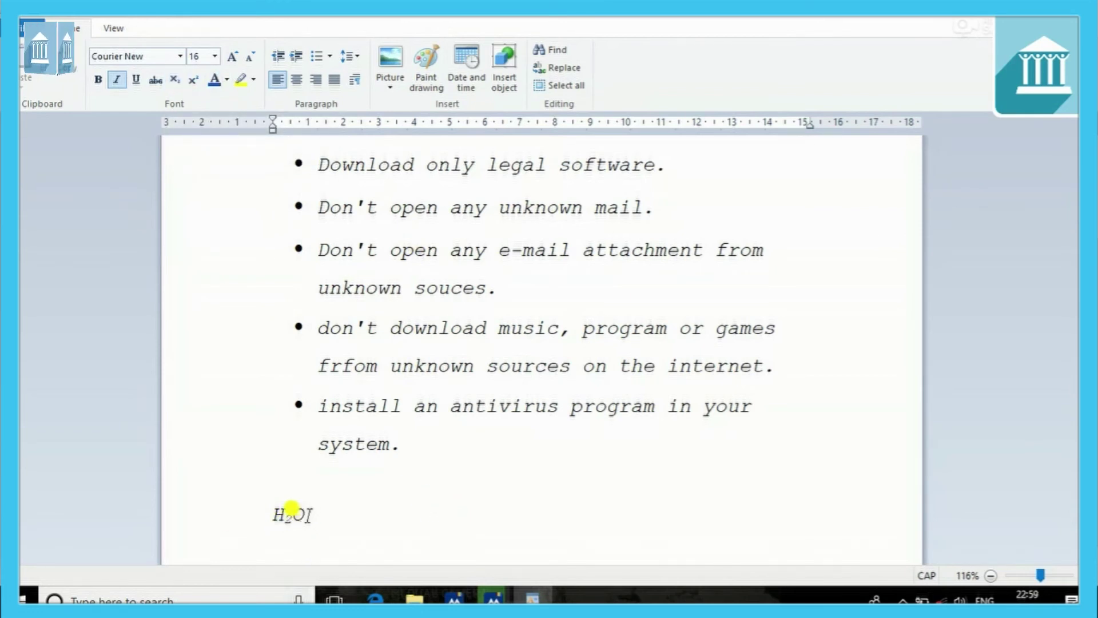
left_click(293, 515)
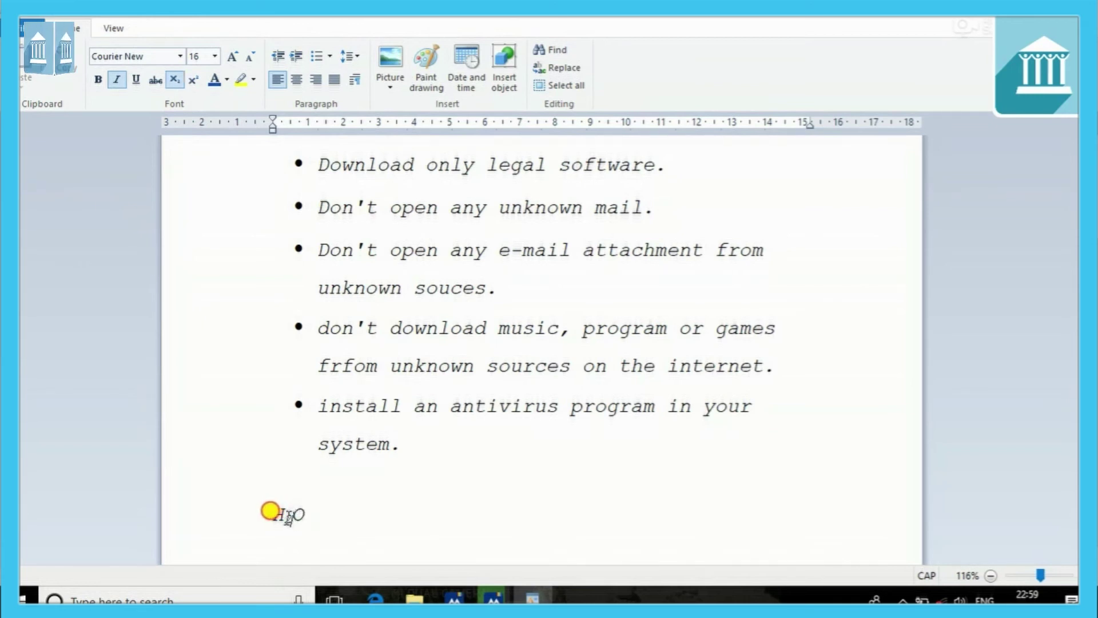
left_click_drag(284, 514, 292, 518)
left_click(175, 80)
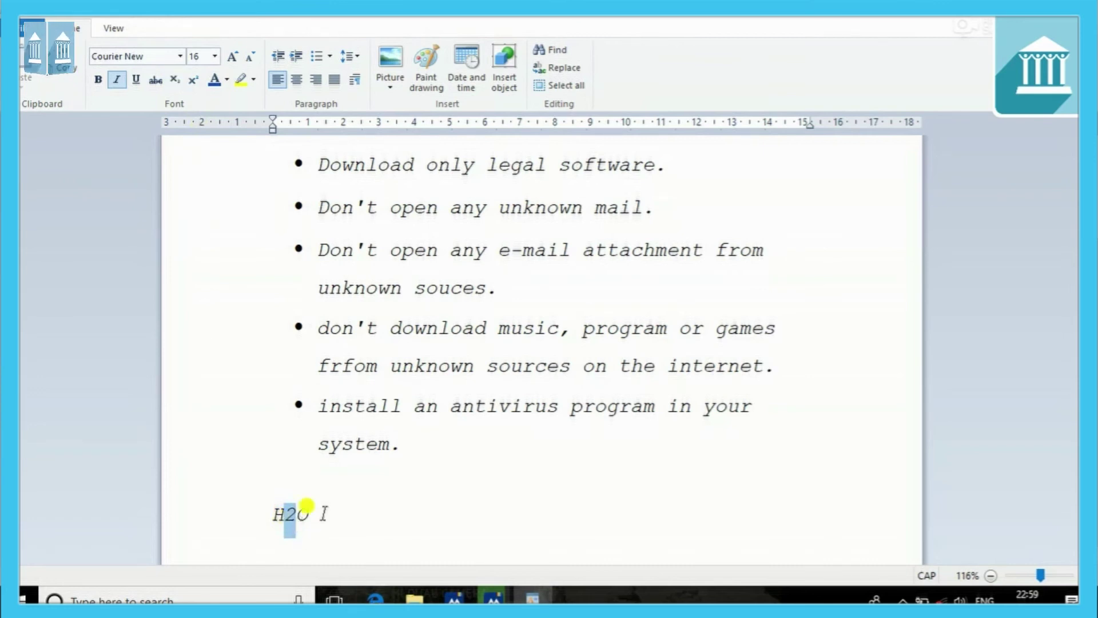
- Make the 2 in H2O subscript again and type 102 after H₂O
left_click_drag(1040, 574, 1042, 575)
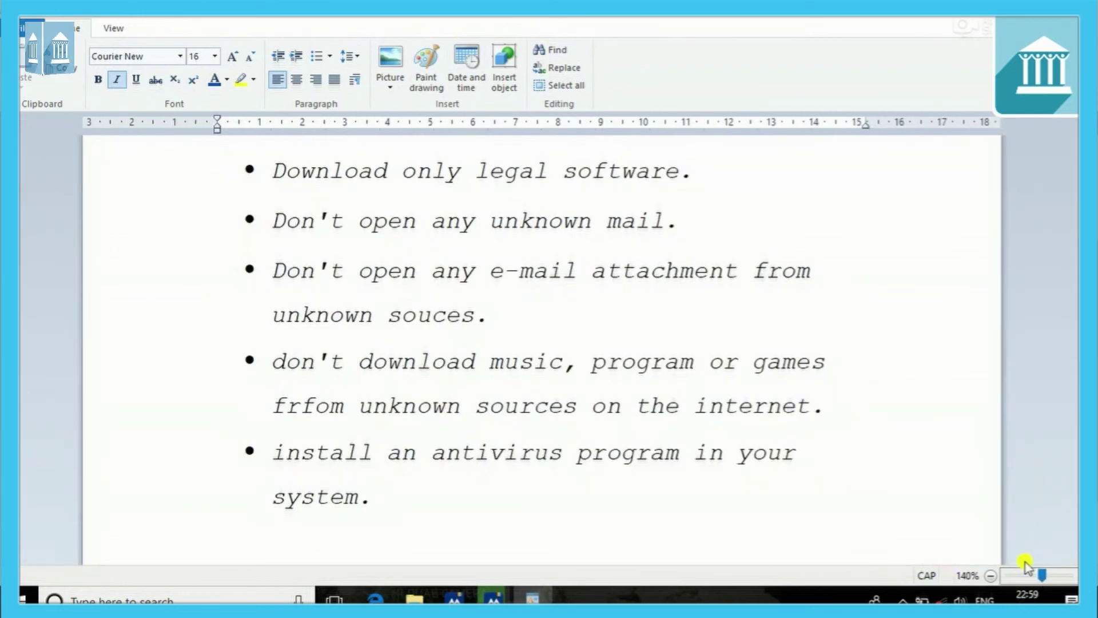
scroll(580, 458, "down", 1)
left_click(274, 534)
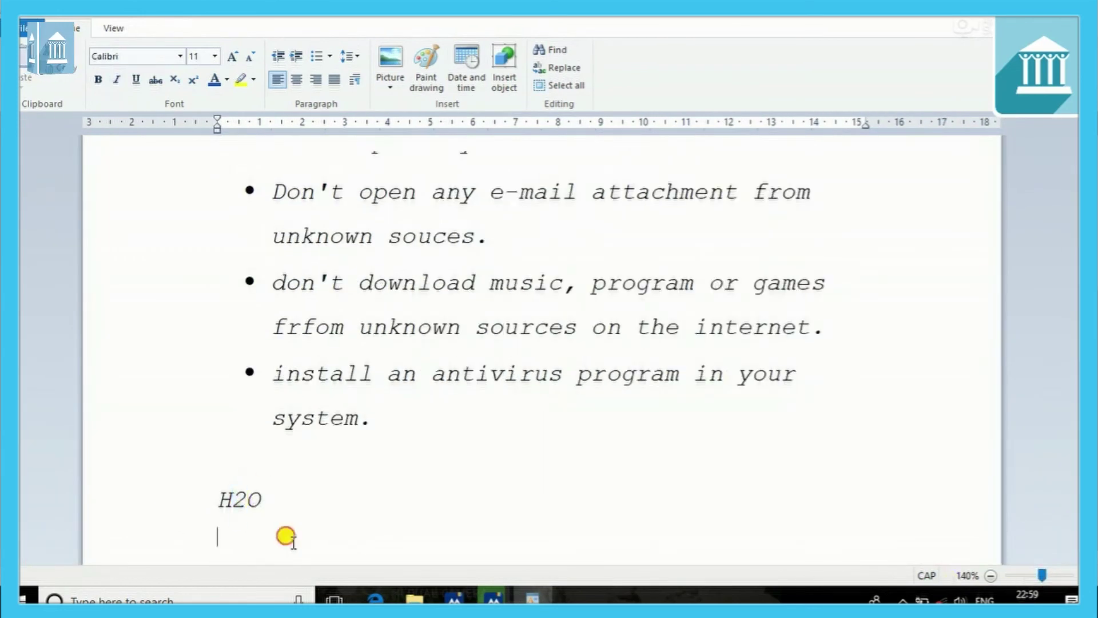
left_click_drag(232, 501, 246, 500)
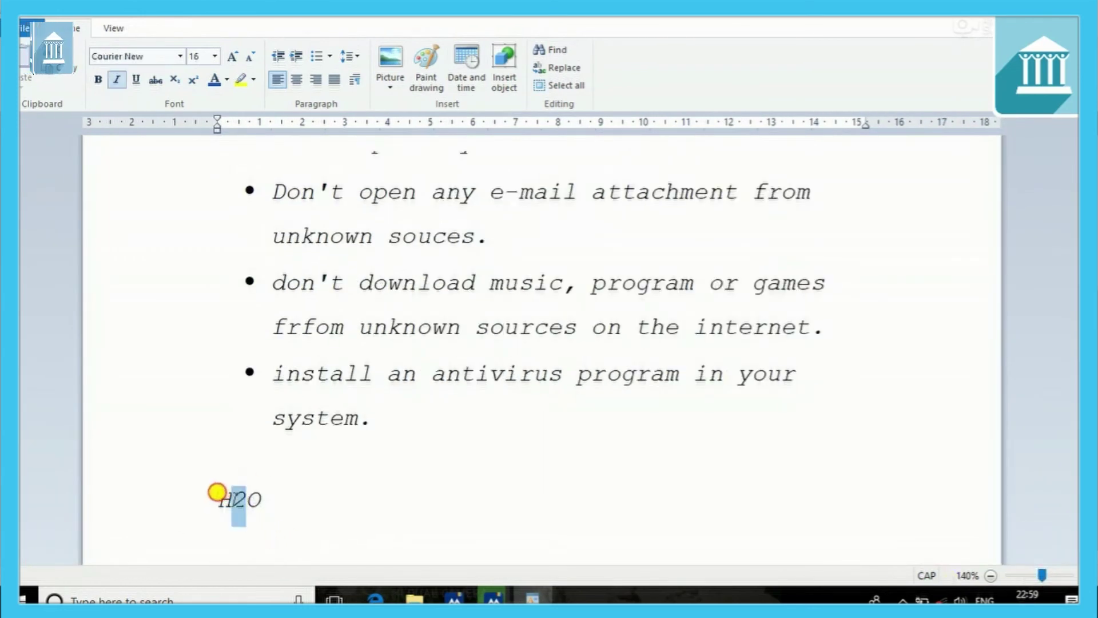
left_click(176, 80)
left_click(303, 493)
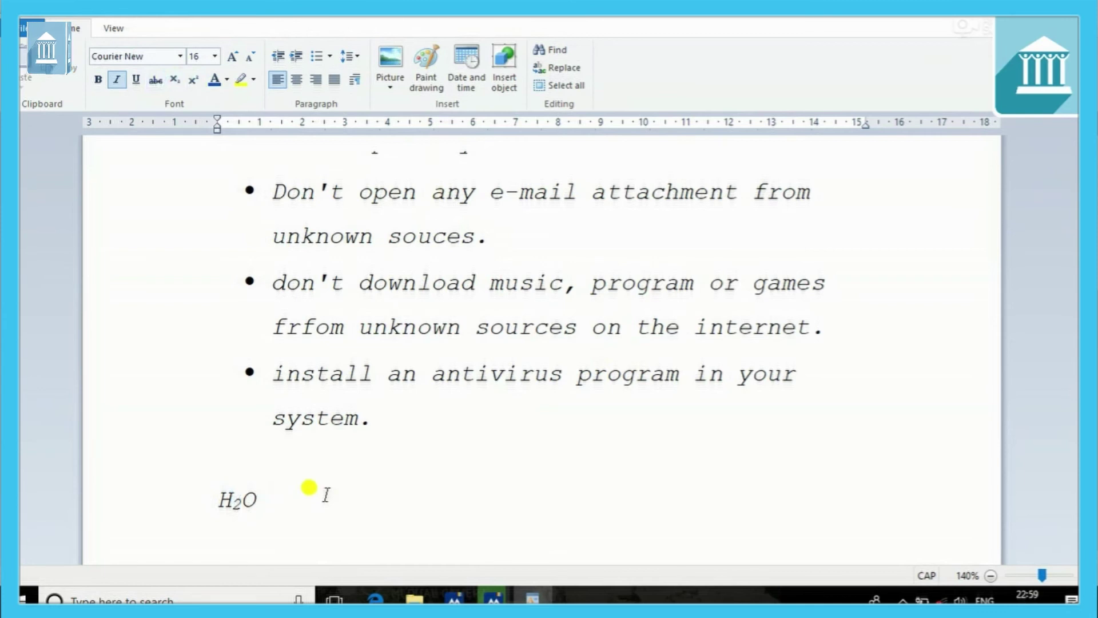
type("102")
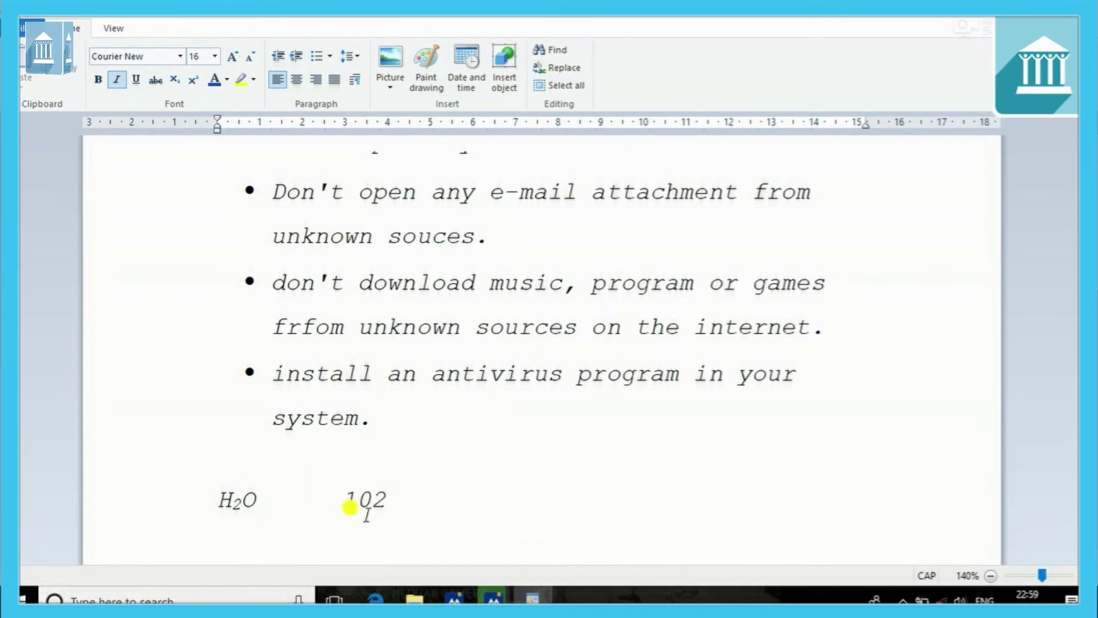
- Make the 2 in 102 superscript to show 10² beside H₂O, then check both formats
double_click(360, 490)
left_click(369, 498)
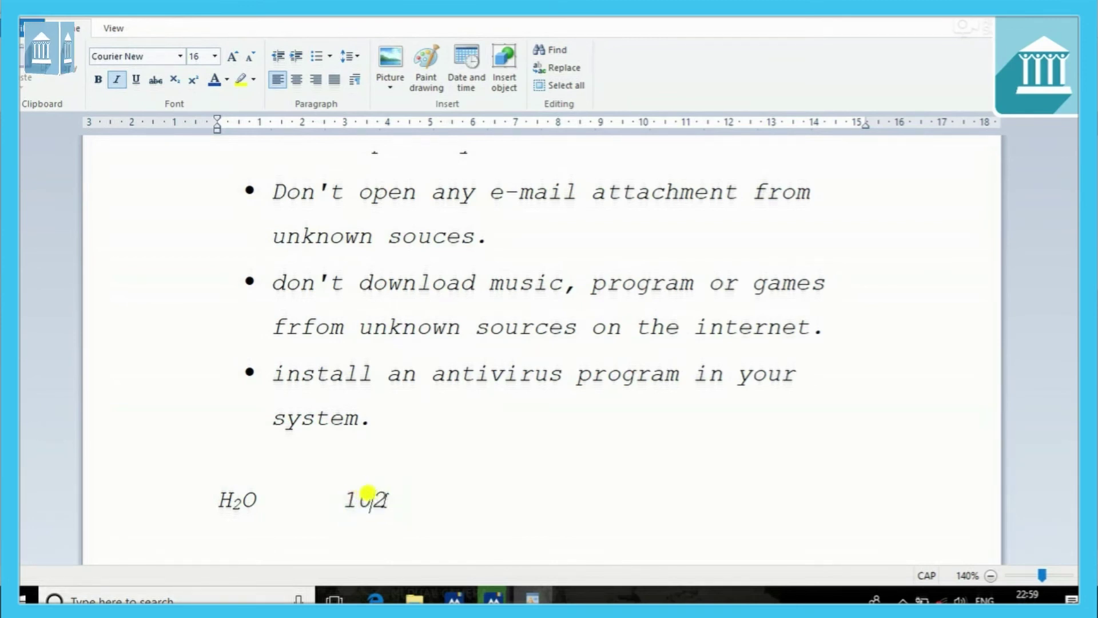
double_click(363, 490)
double_click(361, 491)
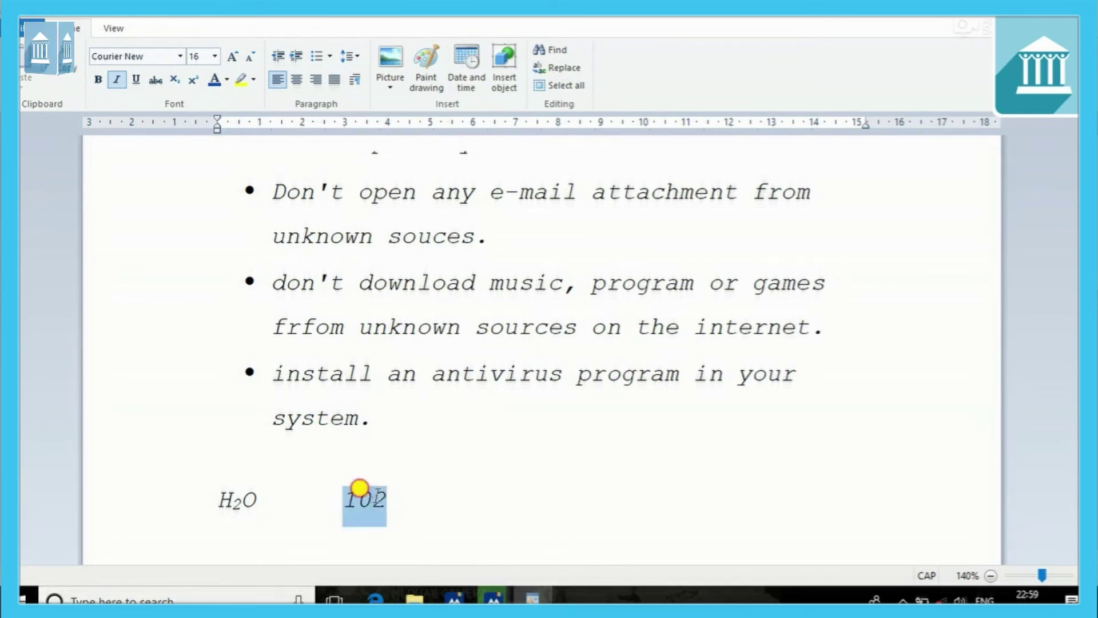
left_click(383, 498)
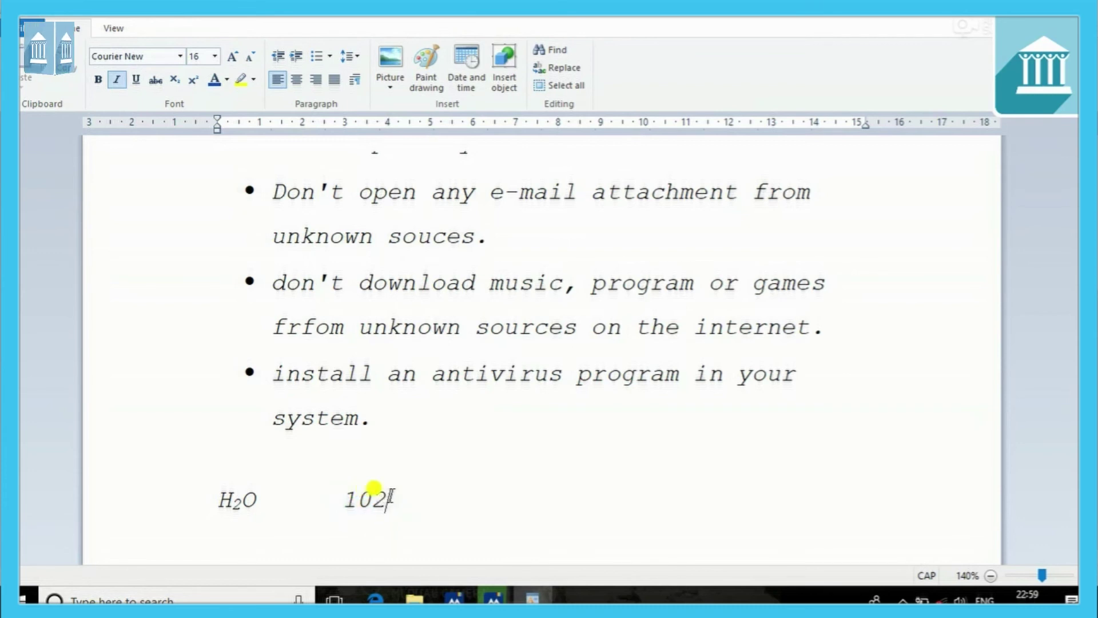
left_click(195, 86)
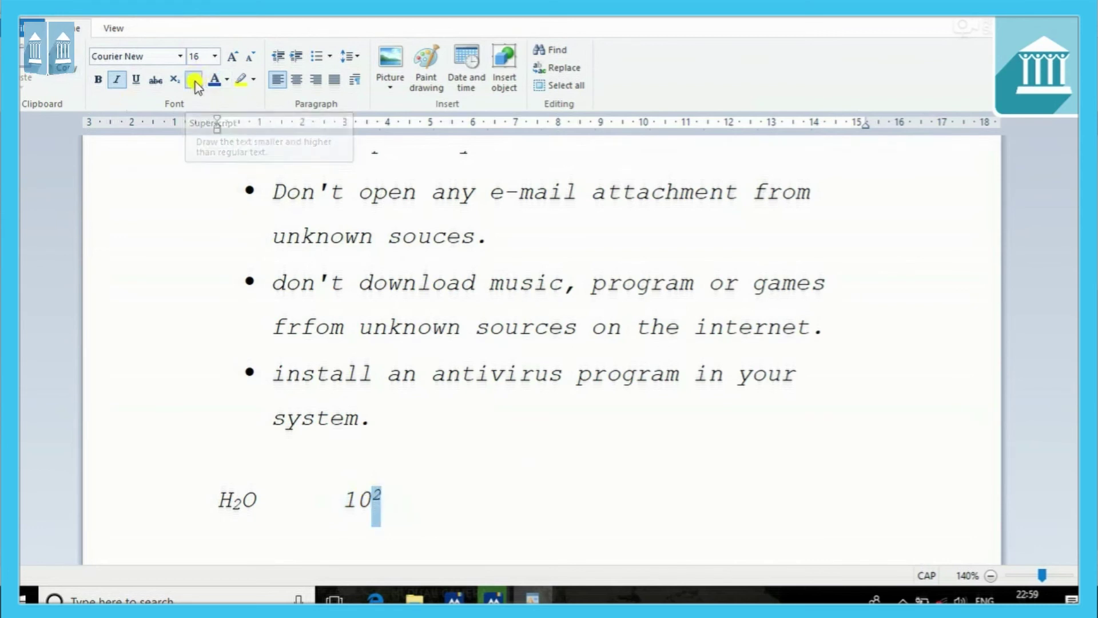
key("Right")
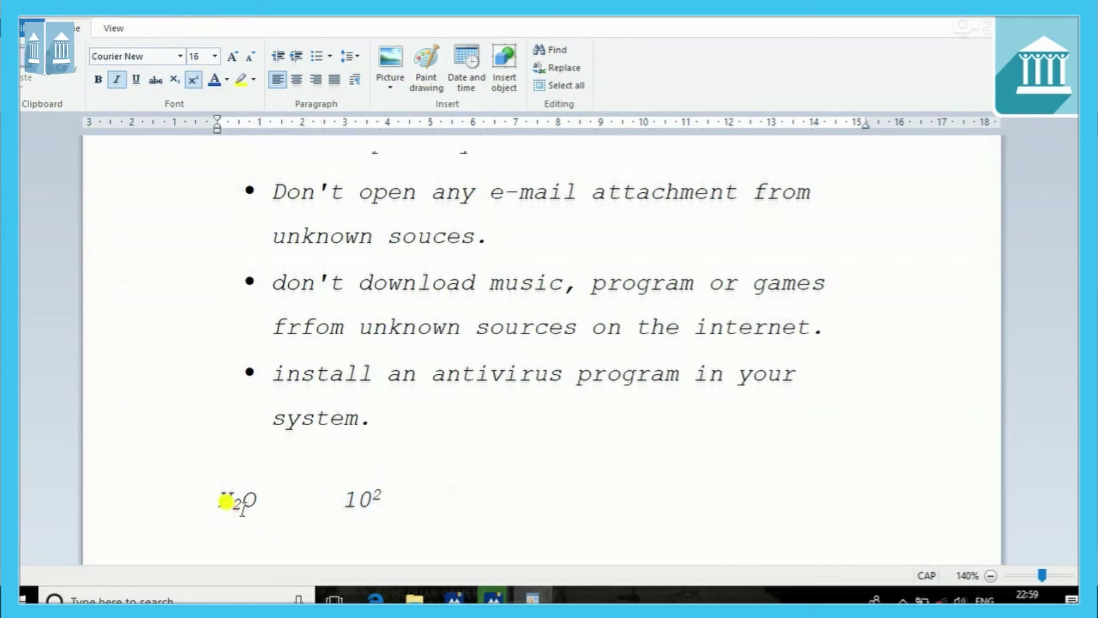
left_click(225, 501)
left_click(359, 486)
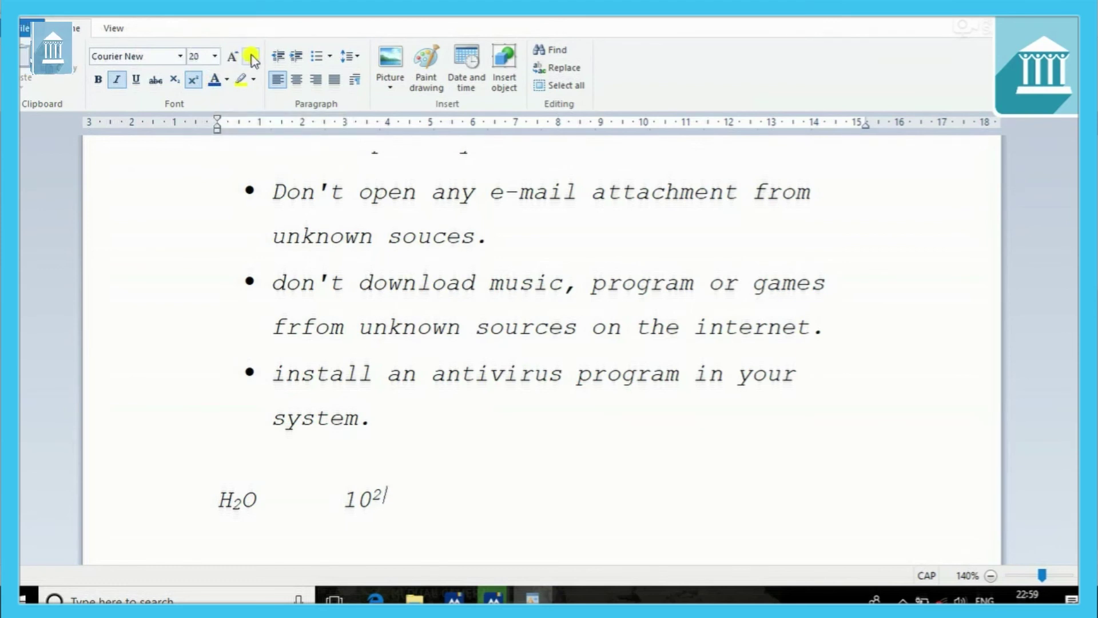
- Select the 'How to prevent from a virus?' subheading and grow then shrink its font
left_click_drag(562, 381, 304, 366)
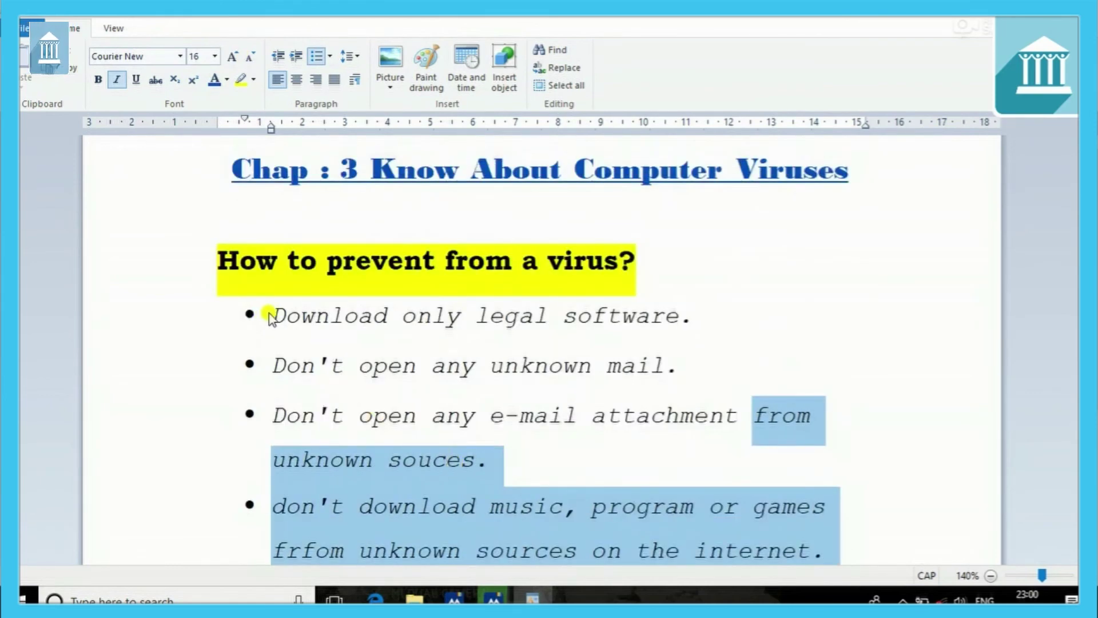
left_click(194, 263)
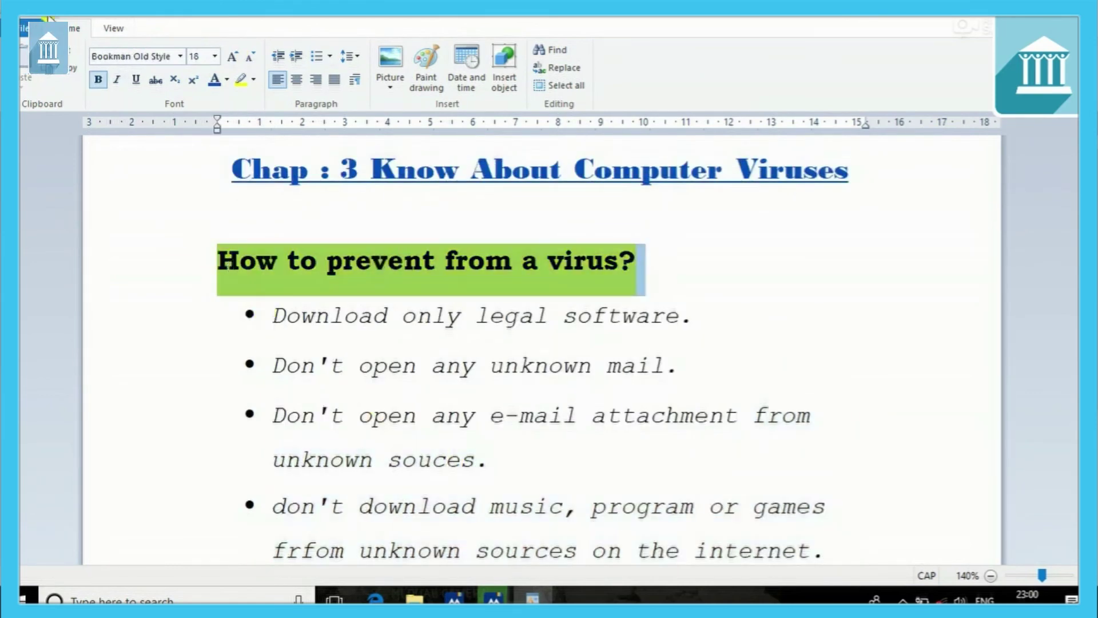
left_click(233, 56)
left_click(233, 56)
left_click(233, 57)
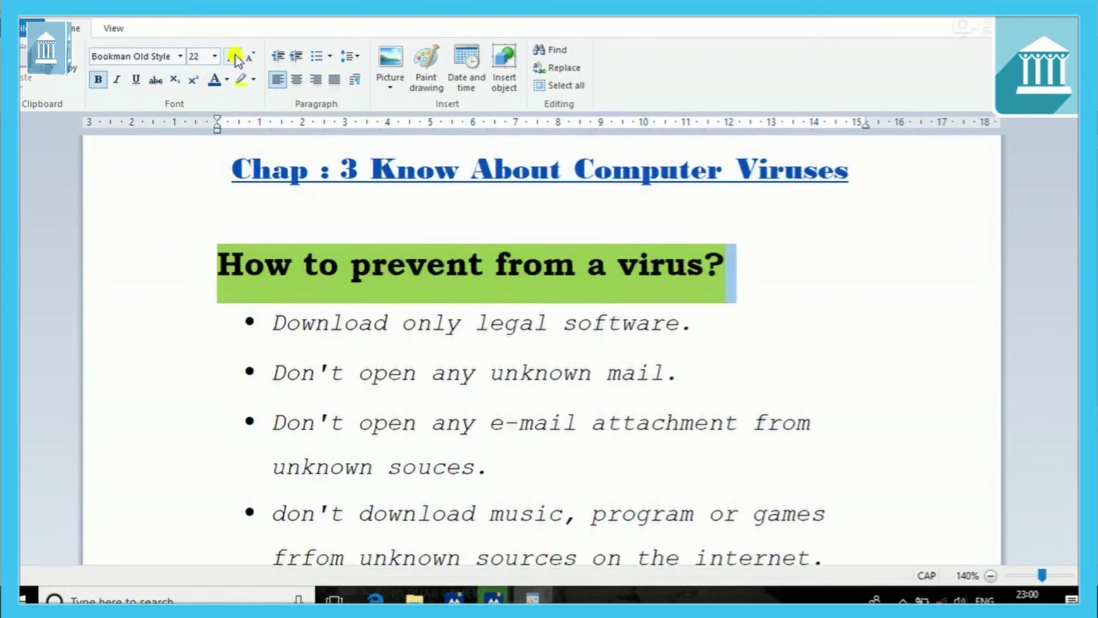
left_click(233, 57)
left_click(234, 57)
left_click(235, 56)
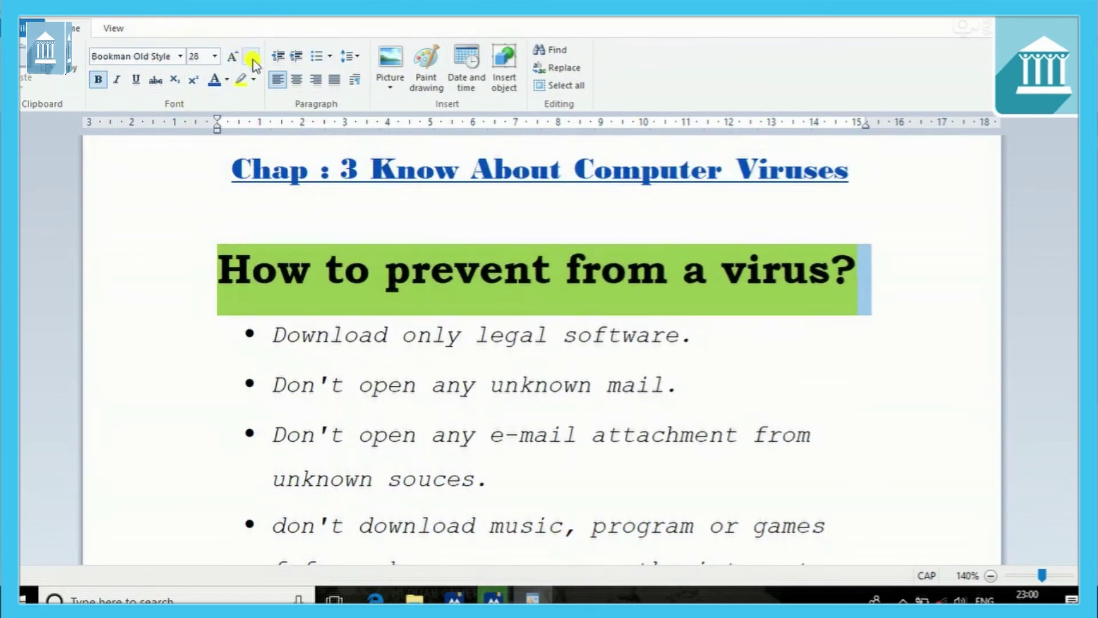
left_click(252, 58)
left_click(251, 58)
left_click(252, 58)
left_click(252, 58)
left_click(252, 58)
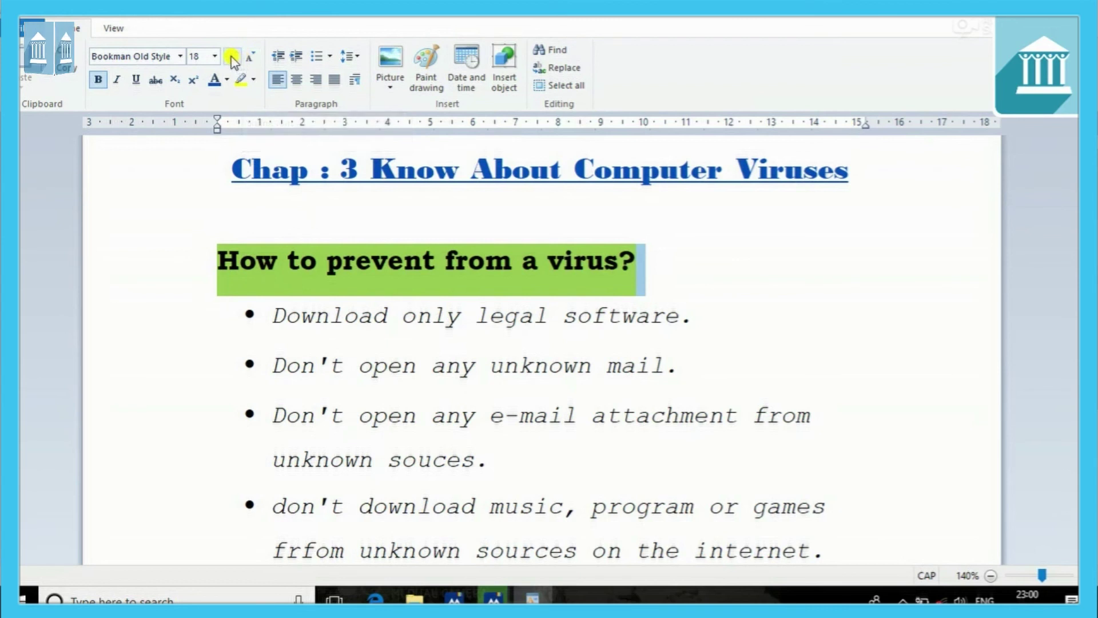
- Enlarge the subheading to size 26, then shrink it down to size 11
left_click(231, 57)
left_click(231, 57)
left_click(231, 57)
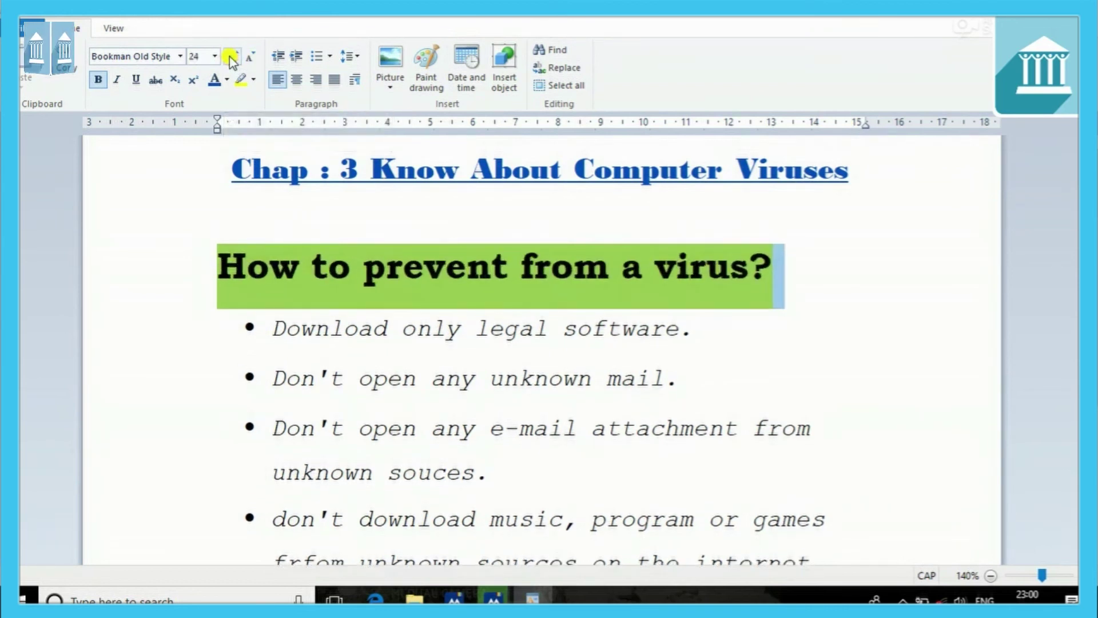
left_click(231, 57)
left_click(231, 57)
left_click(251, 57)
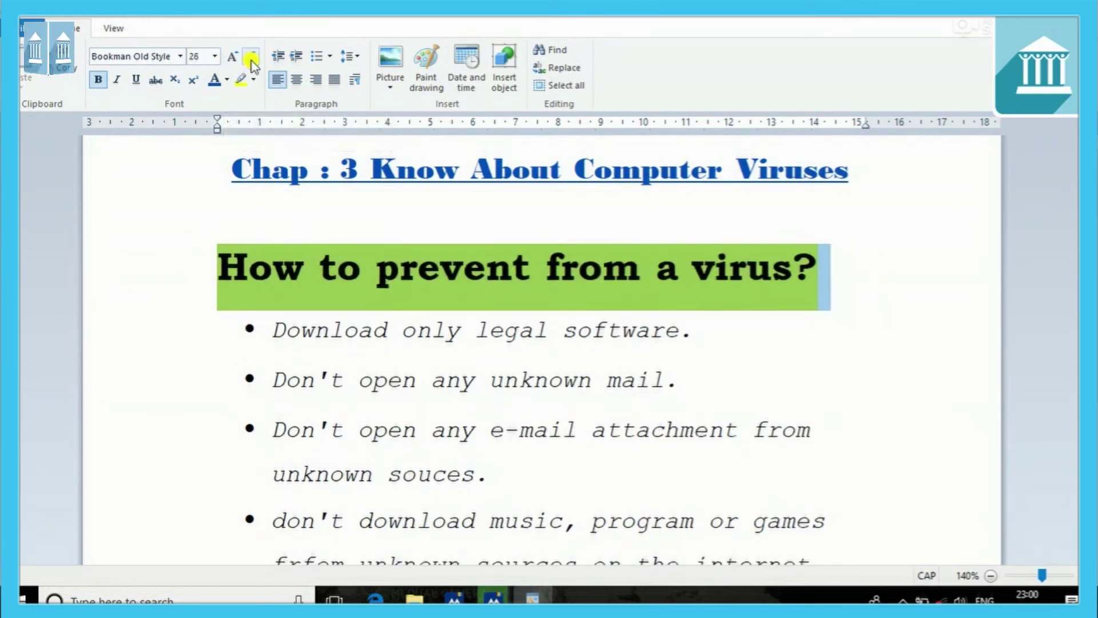
left_click(251, 58)
left_click(250, 57)
left_click(251, 58)
left_click(251, 58)
left_click(250, 57)
left_click(251, 57)
left_click(251, 58)
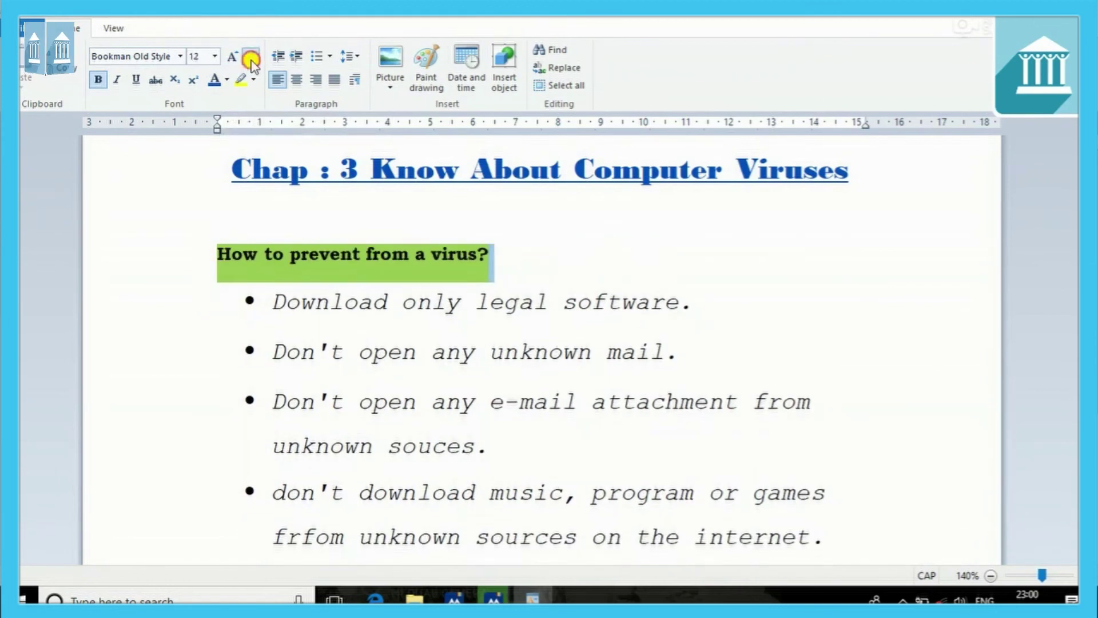
left_click(251, 58)
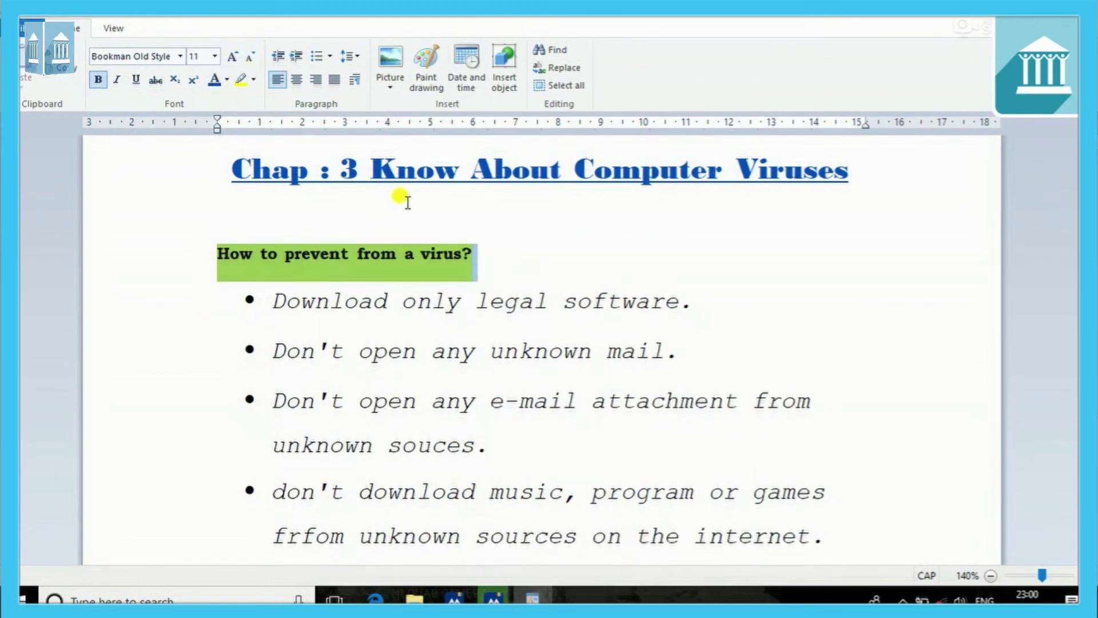
scroll(411, 217, "down", 3)
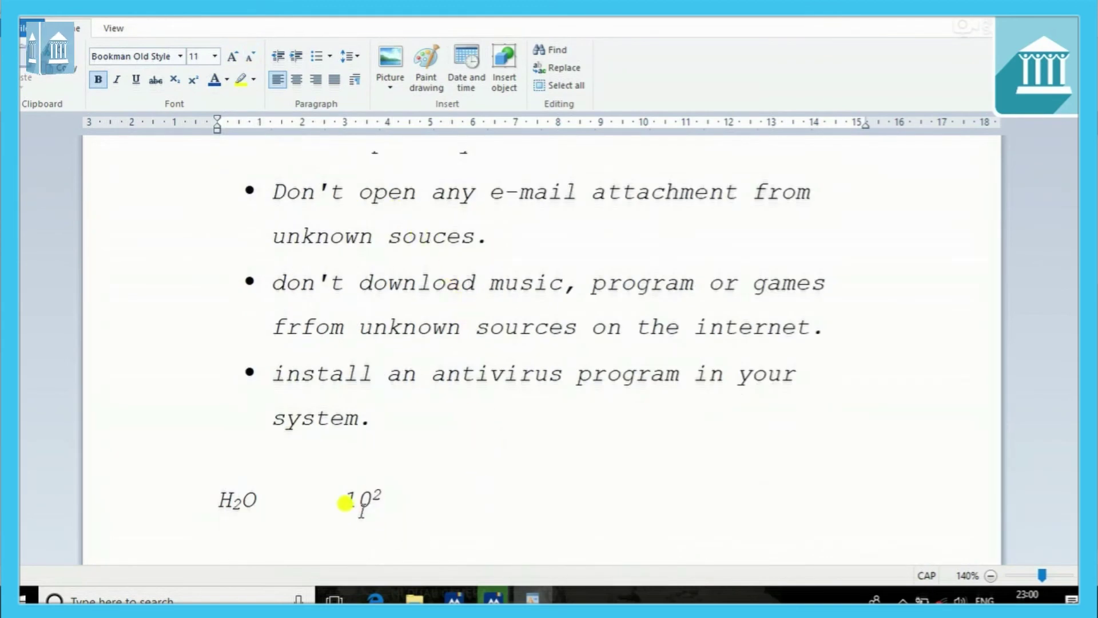
left_click_drag(369, 498, 352, 496)
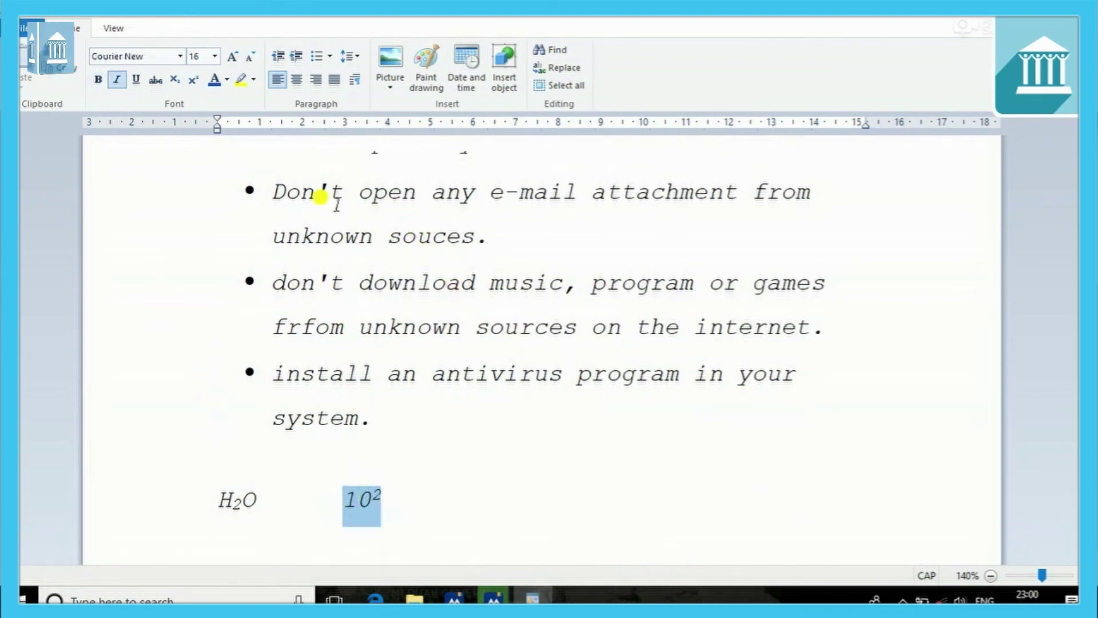
scroll(438, 369, "up", 3)
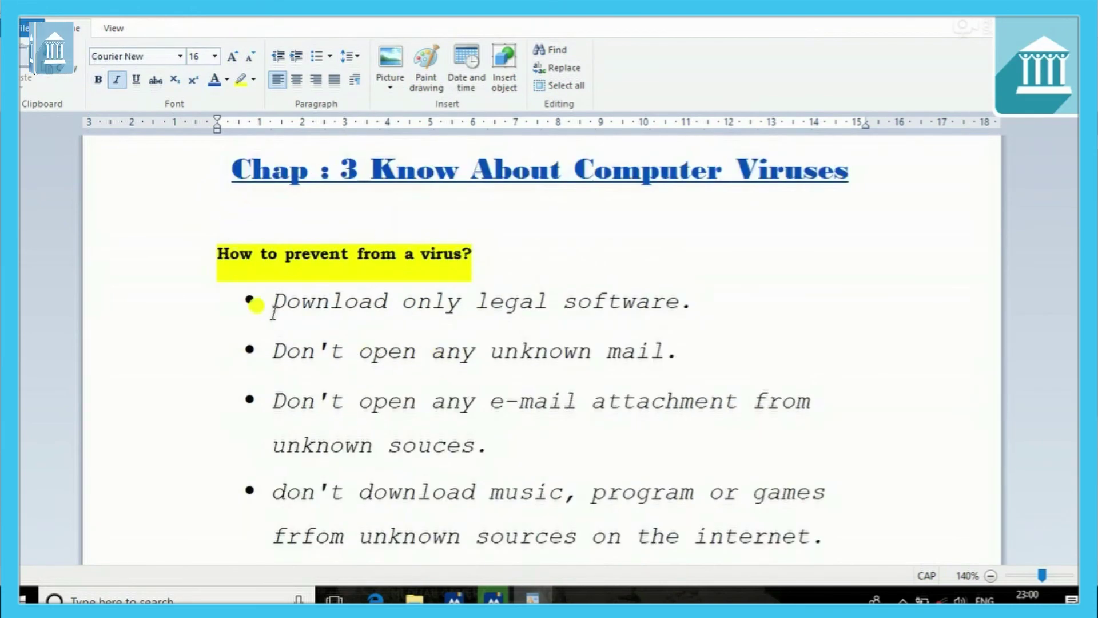
scroll(332, 279, "down", 3)
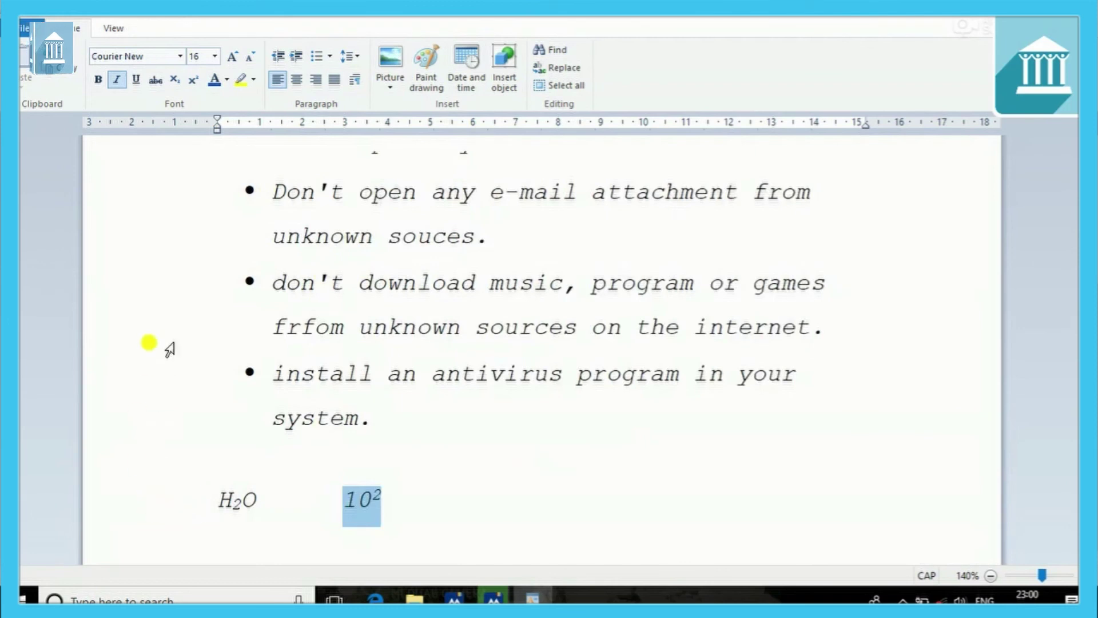
left_click_drag(276, 531, 217, 499)
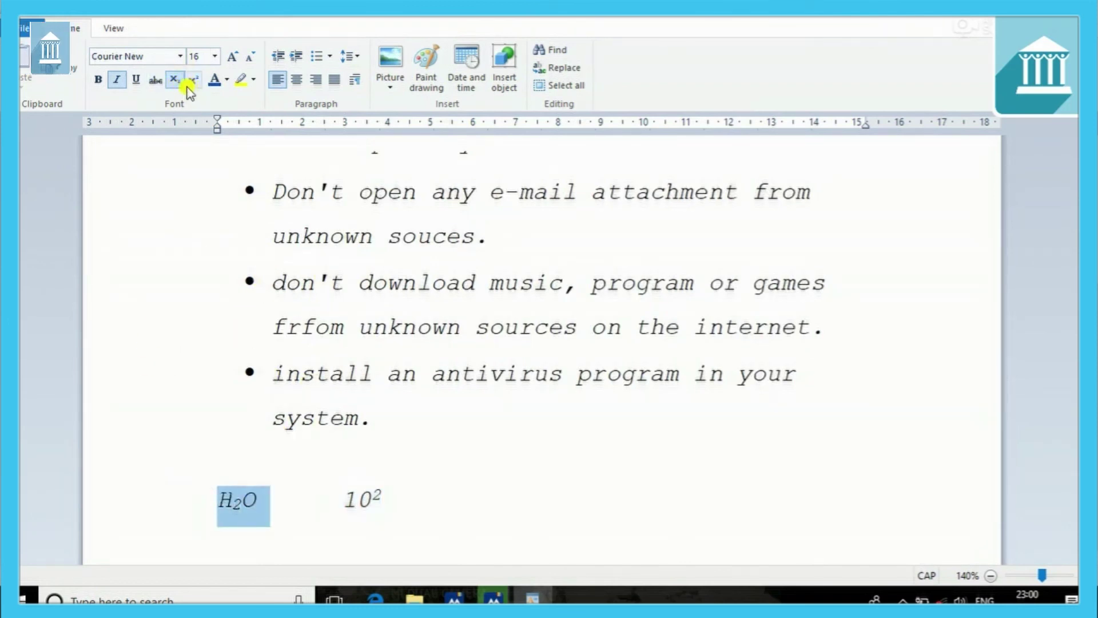
scroll(347, 286, "up", 3)
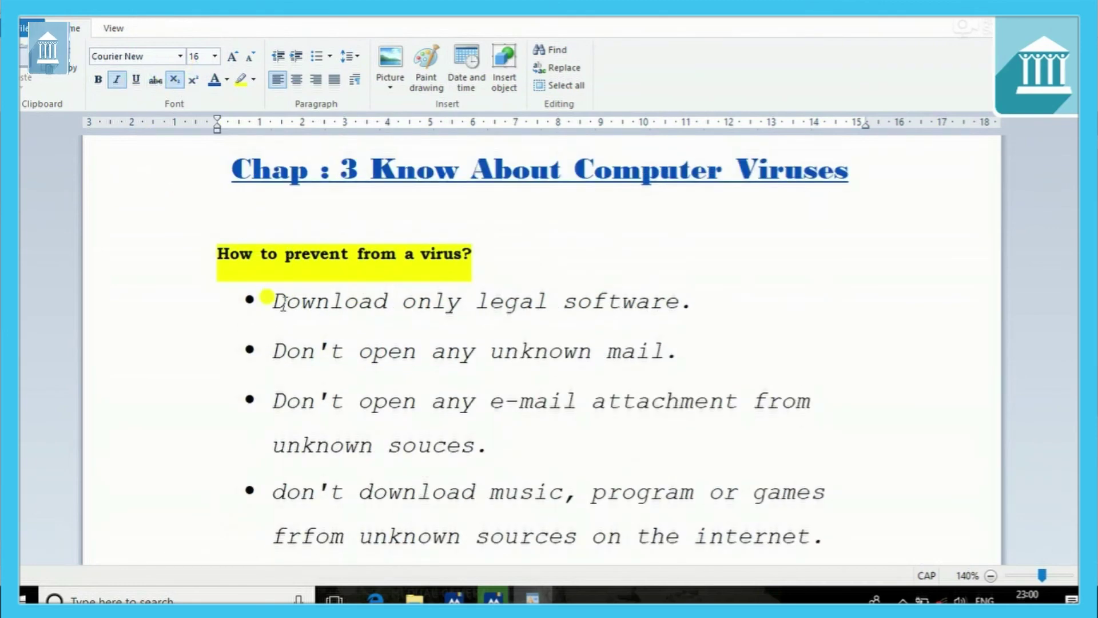
left_click(163, 204)
mouse_move(510, 265)
left_mouse_down()
mouse_move(275, 288)
mouse_move(211, 261)
left_mouse_up()
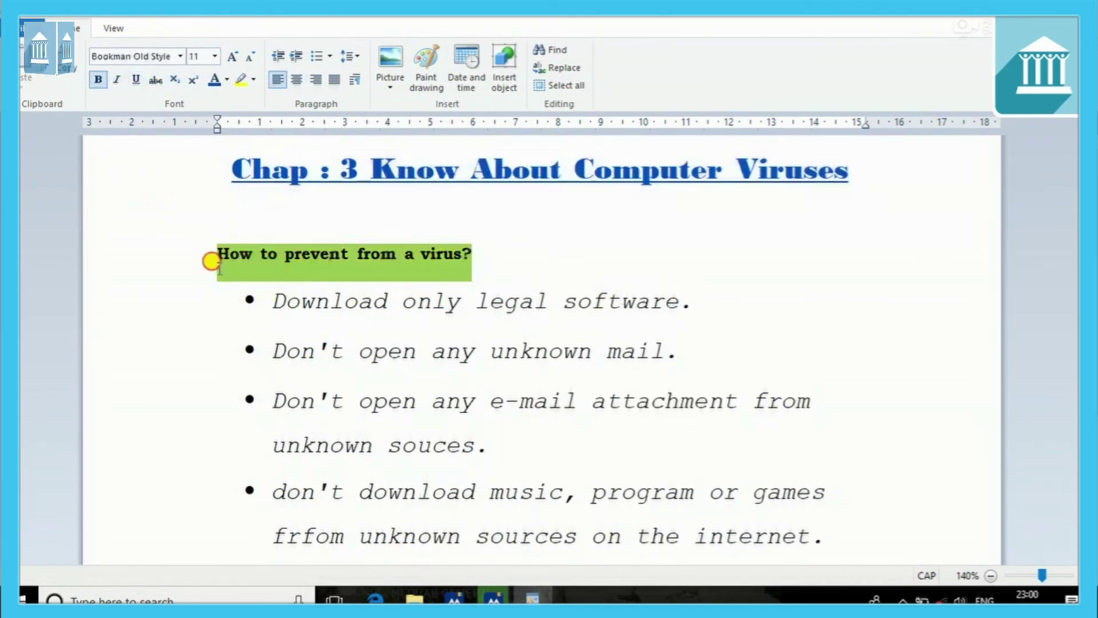
left_click(155, 80)
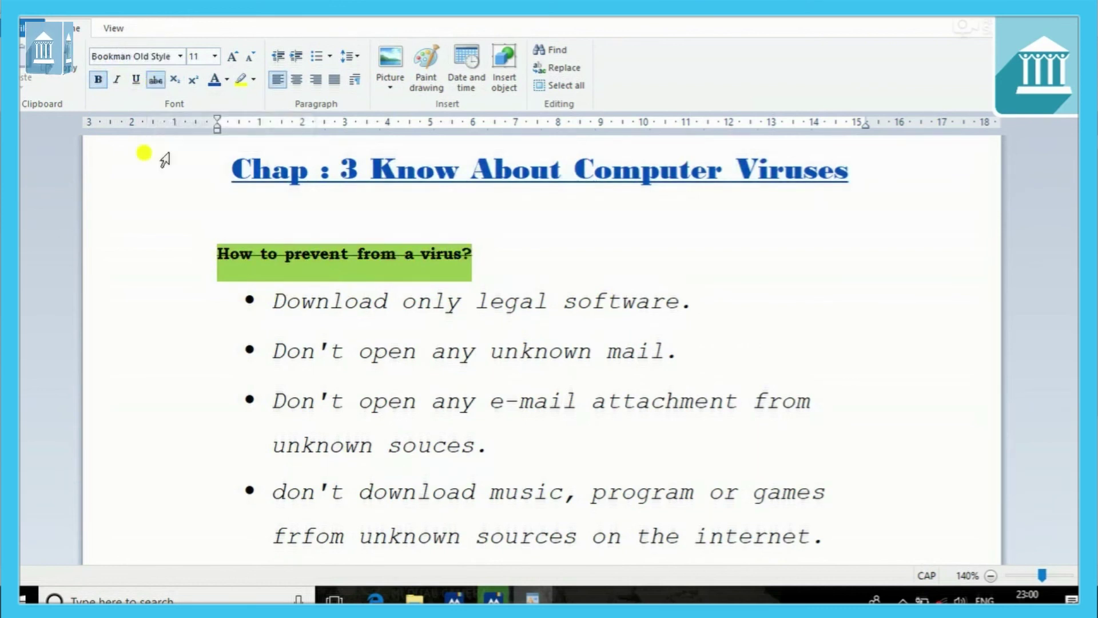
left_click(670, 270)
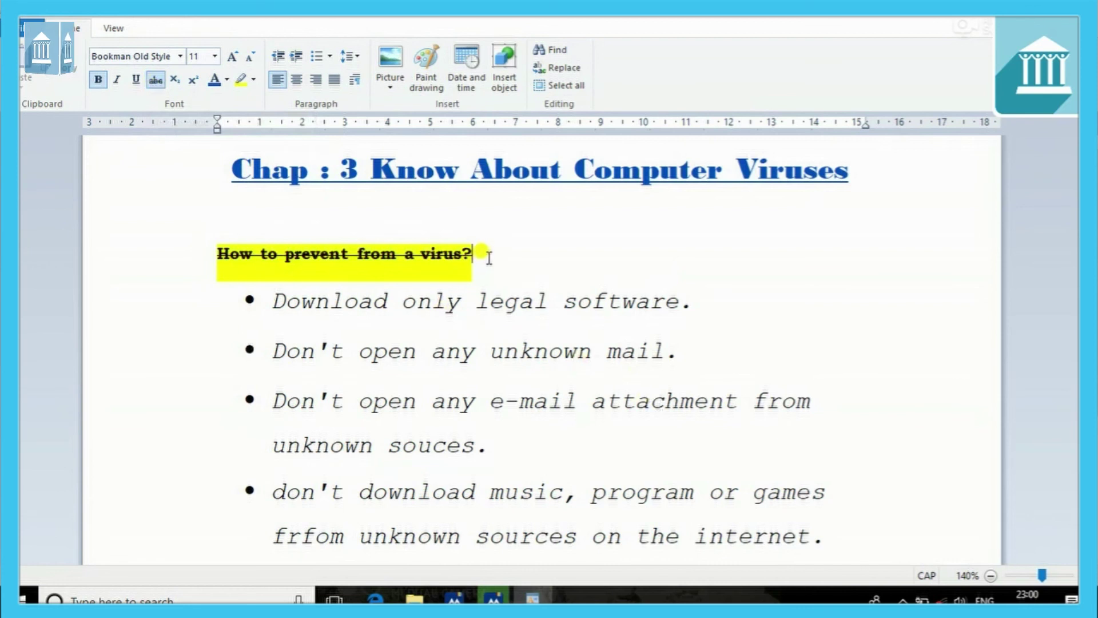
left_click_drag(487, 255, 219, 265)
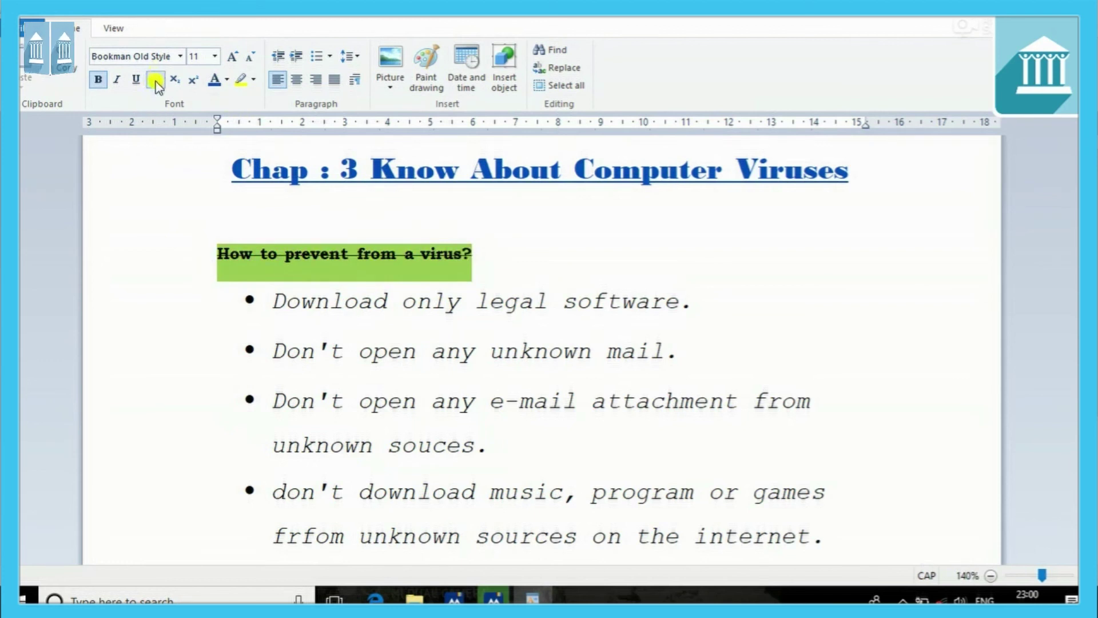
left_click(155, 81)
left_click(643, 282)
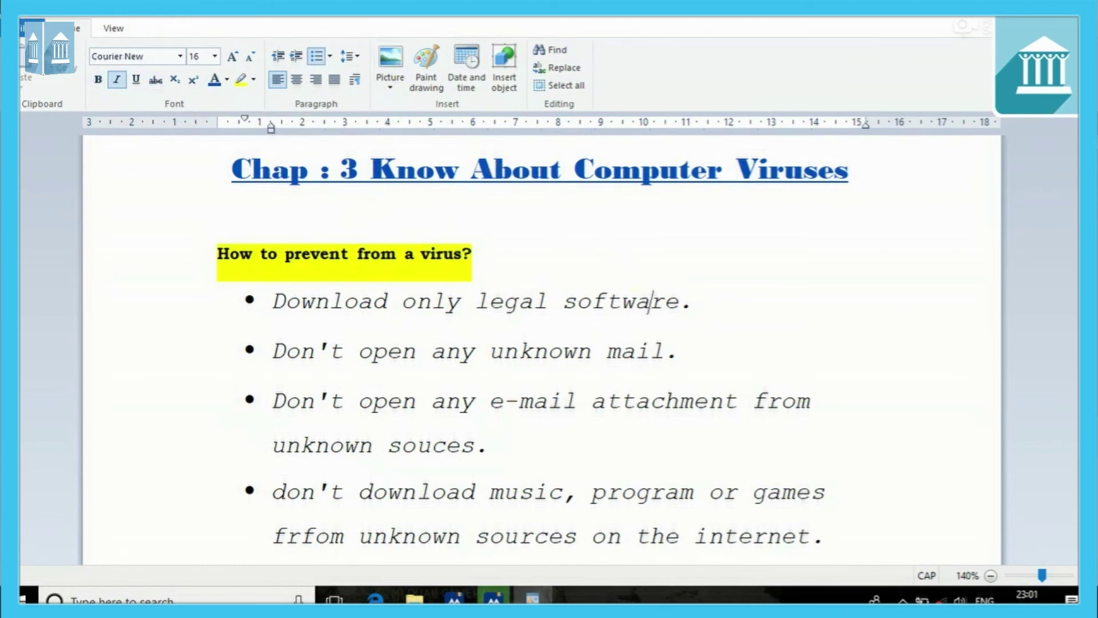
left_click(25, 28)
left_click(49, 159)
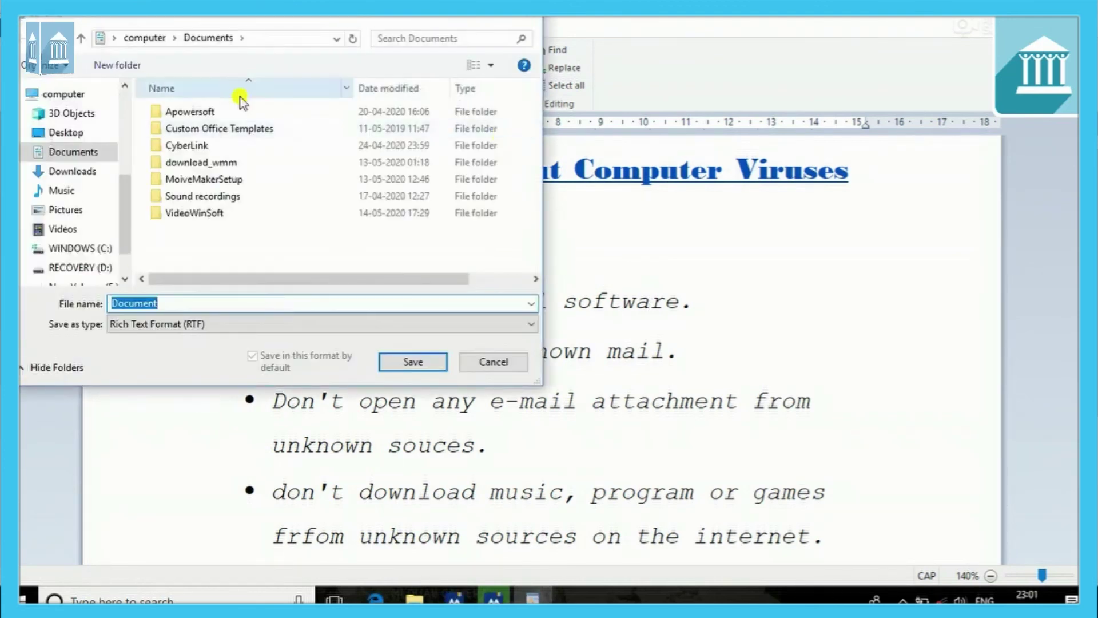
- Save the document to the Desktop as 'CHAP 3 practical'
left_click(75, 135)
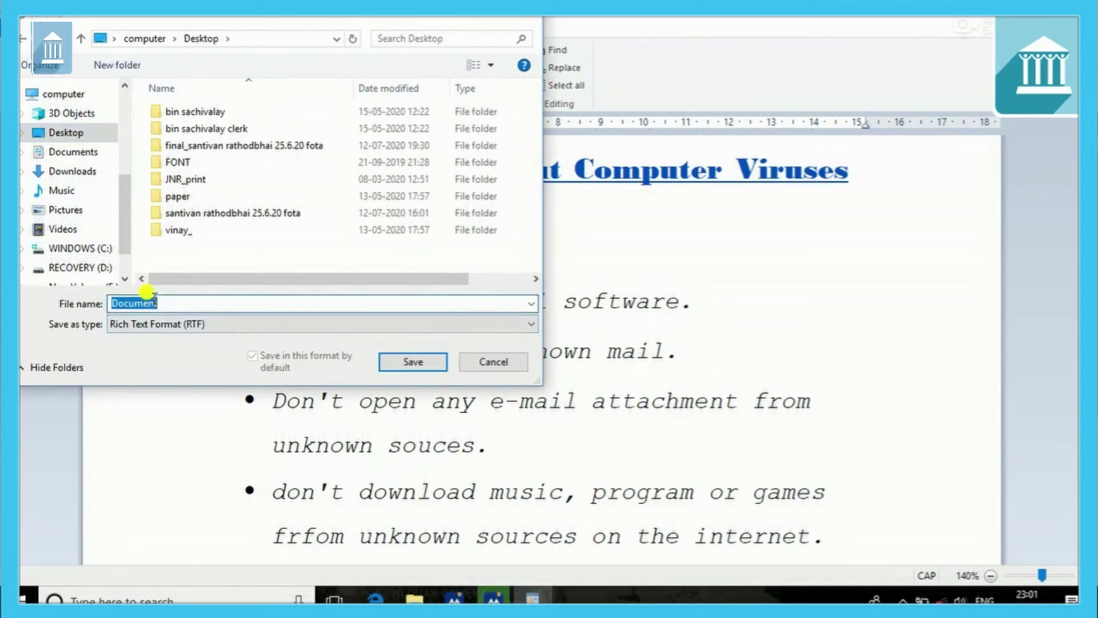
type("CHAP 3 practical")
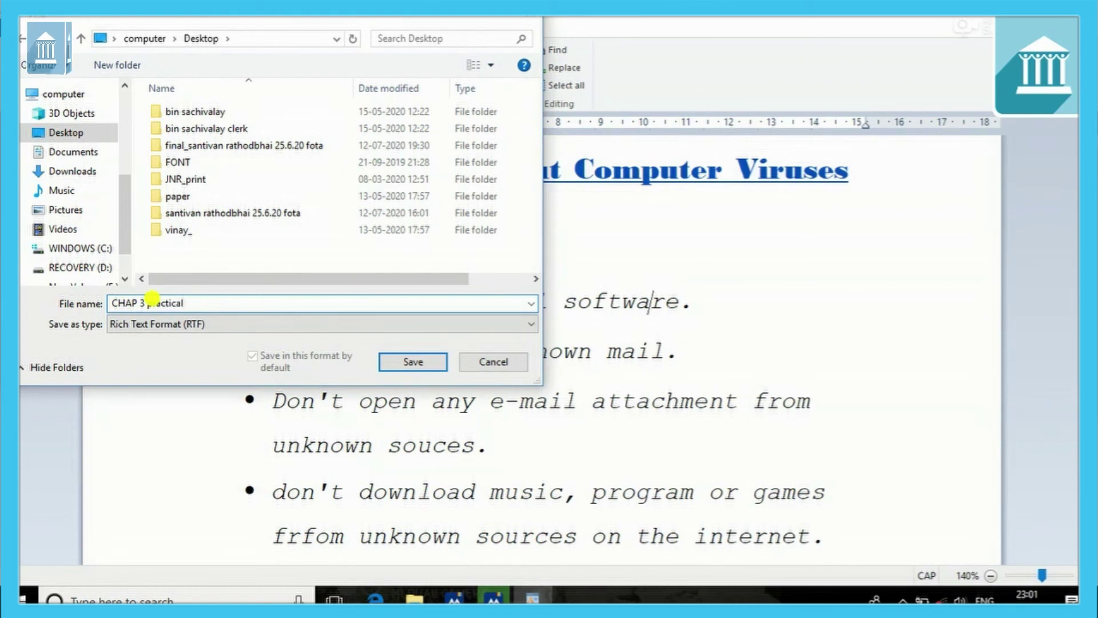
key("Return")
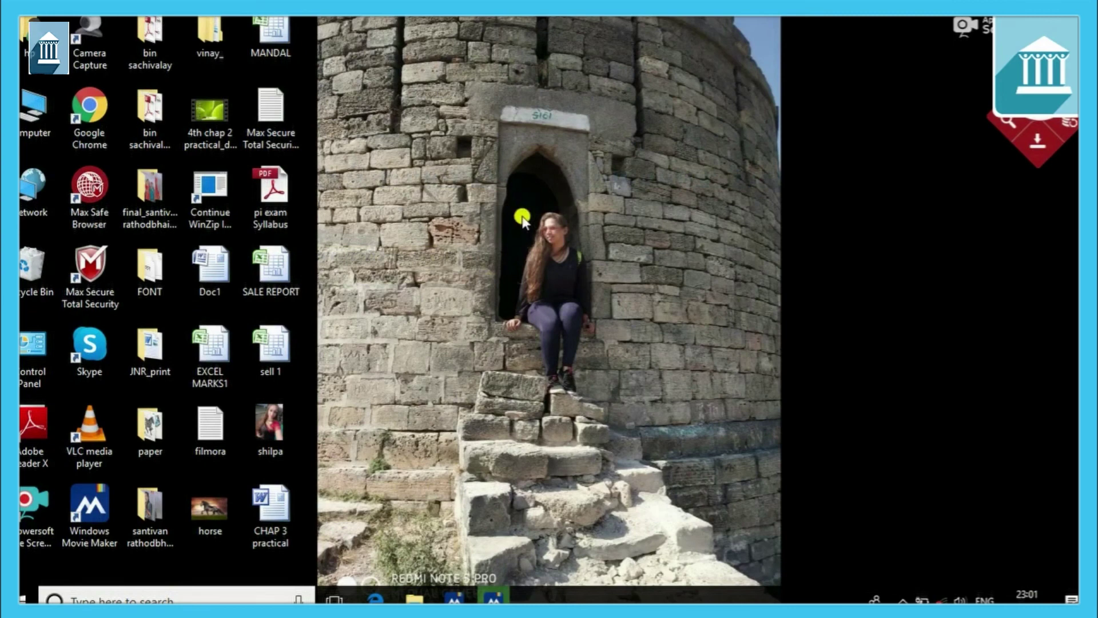
- Refresh the desktop so the CHAP 3 practical icon appears
right_click(523, 220)
mouse_move(600, 244)
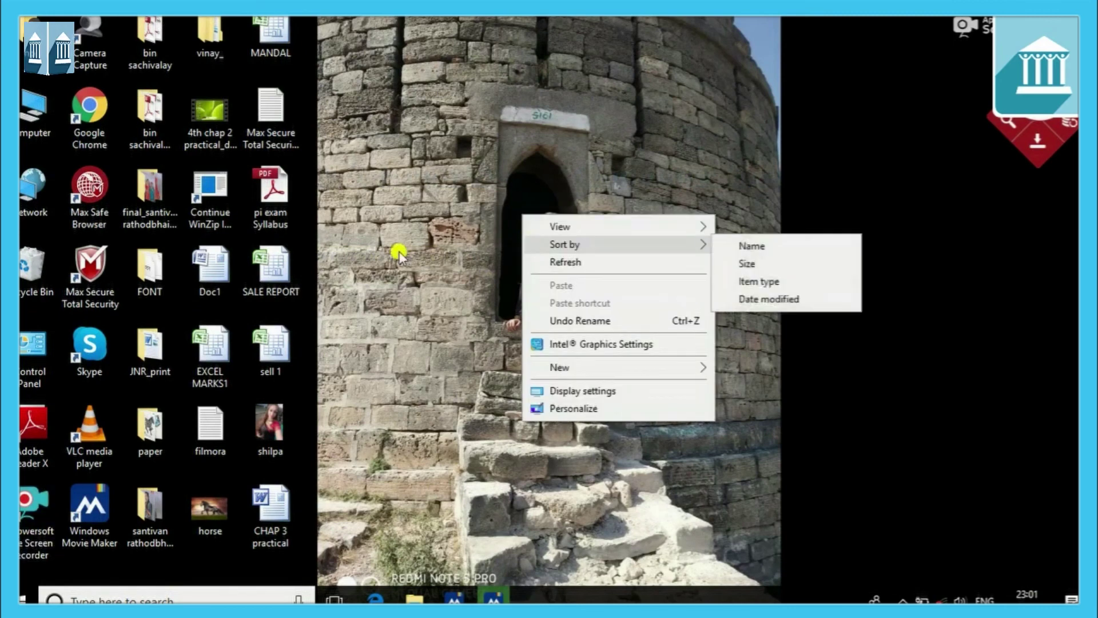
left_click(549, 262)
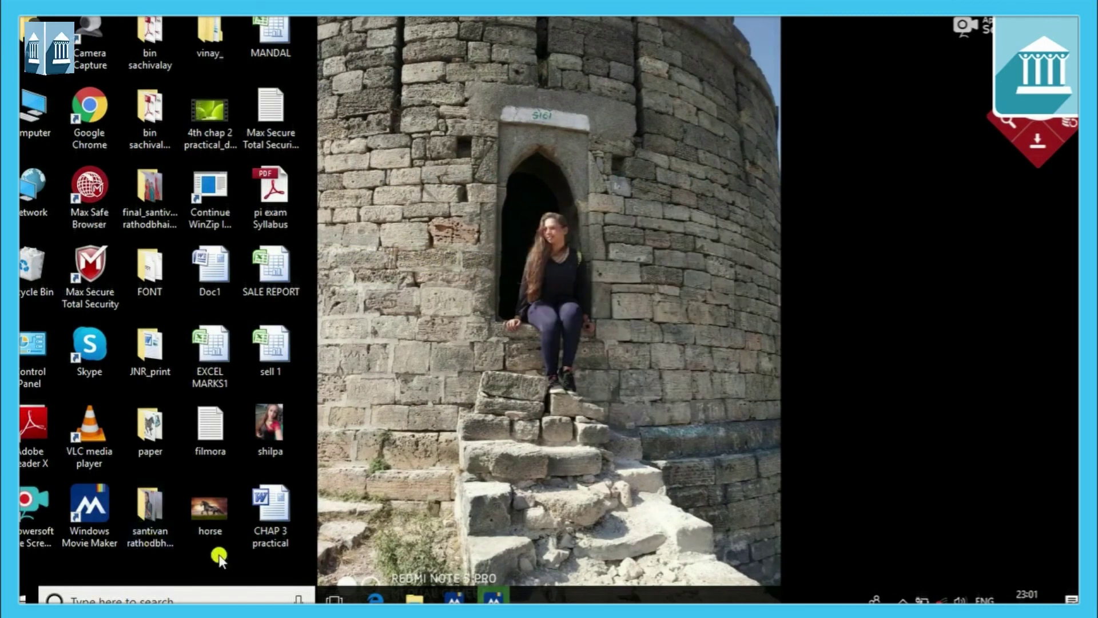